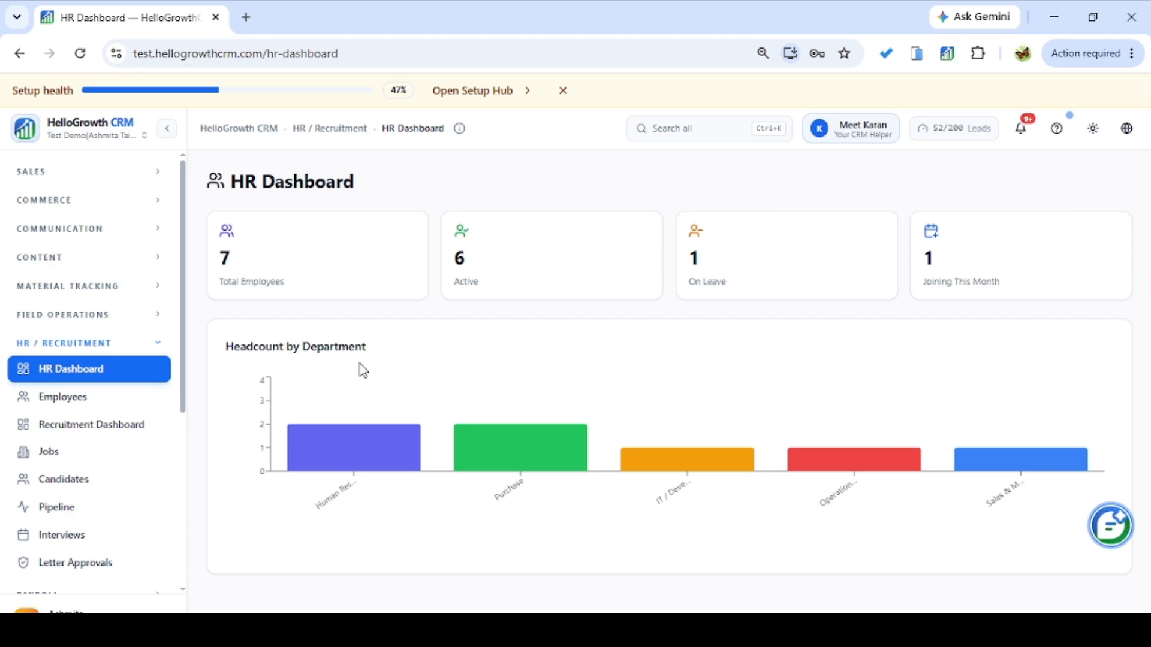
Read each department's headcount bar on the HR dashboard, then go to the Employees list.
{"action": "mouse_move", "coordinate": [377, 454]}
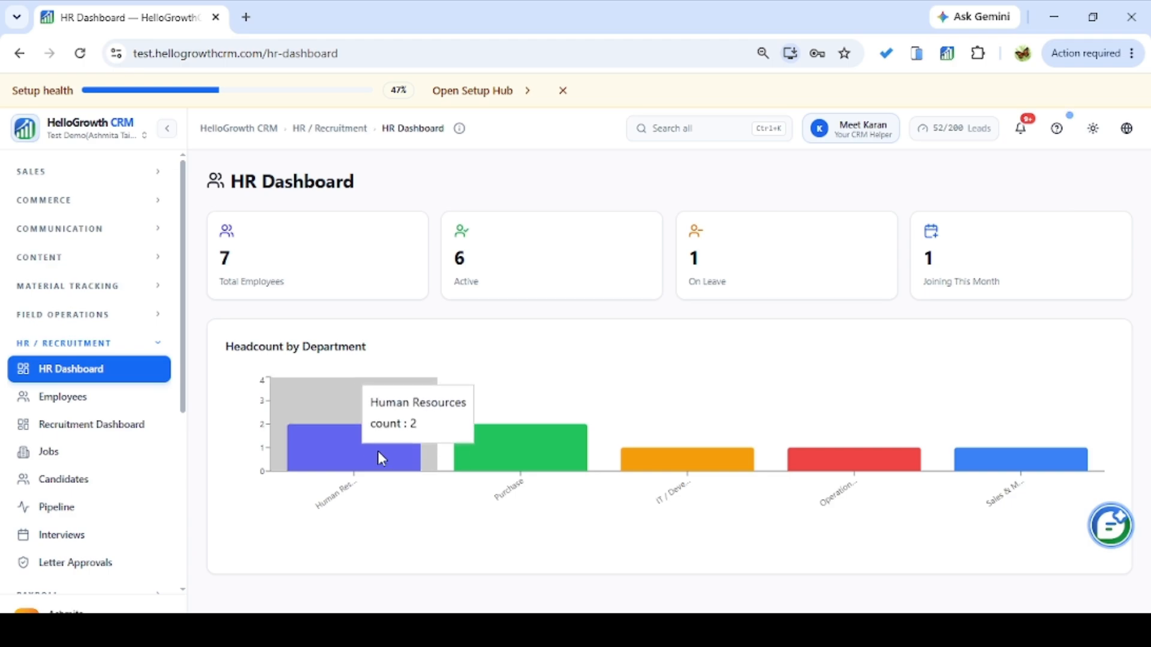
{"action": "mouse_move", "coordinate": [496, 444]}
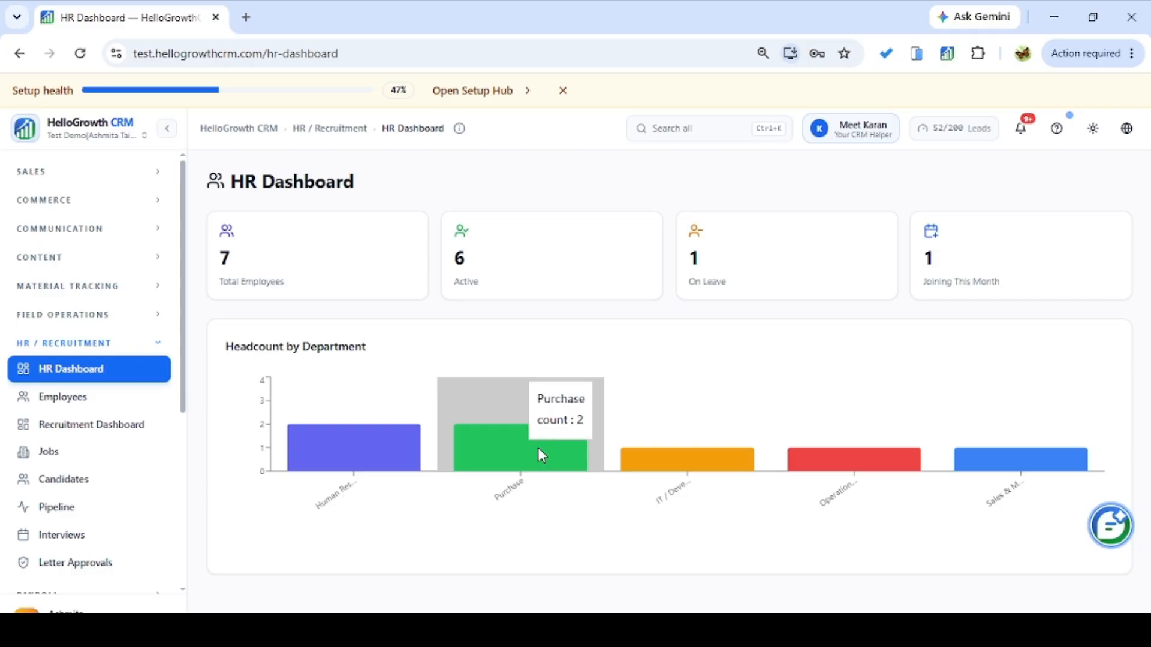
{"action": "mouse_move", "coordinate": [706, 463]}
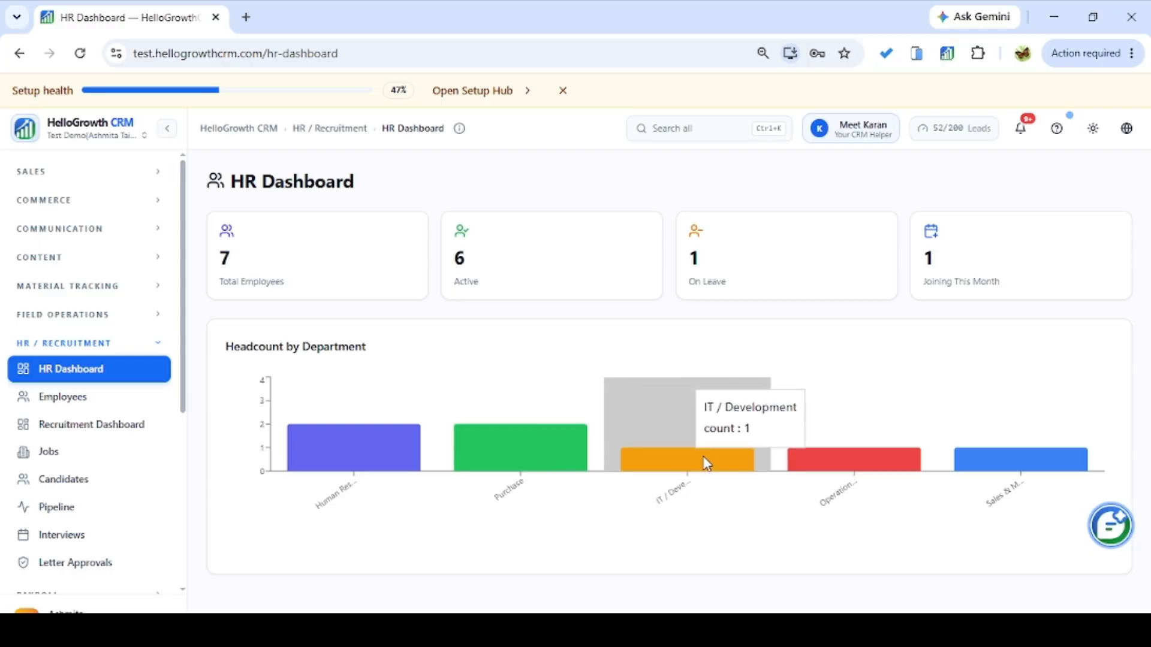
{"action": "mouse_move", "coordinate": [831, 463]}
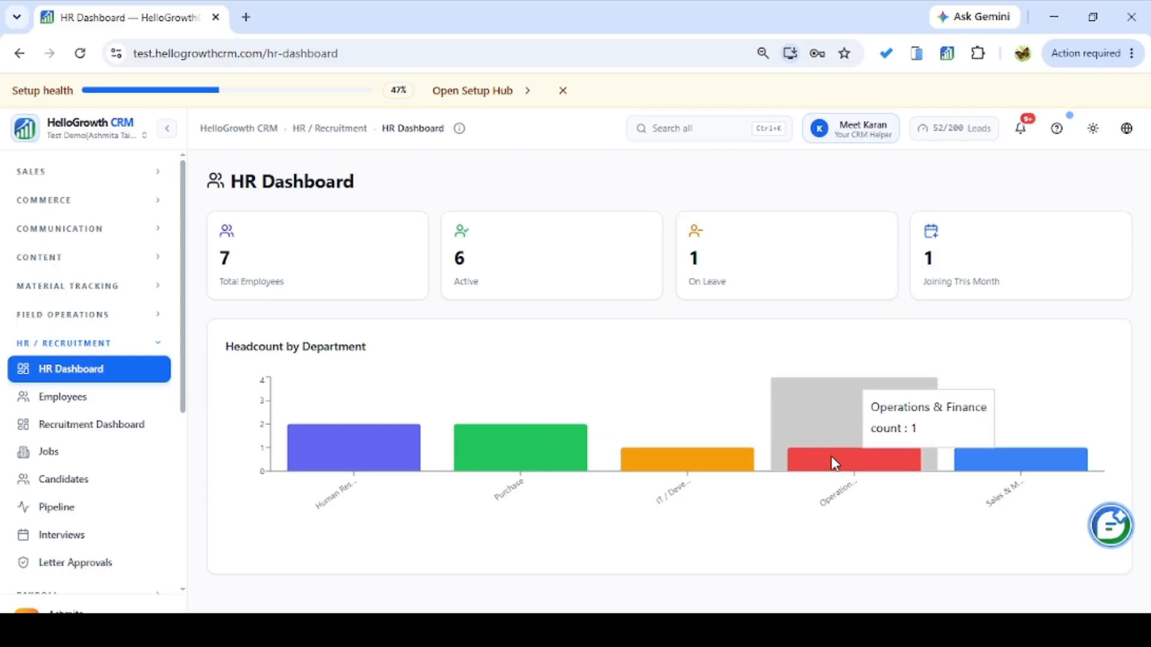
{"action": "mouse_move", "coordinate": [987, 458]}
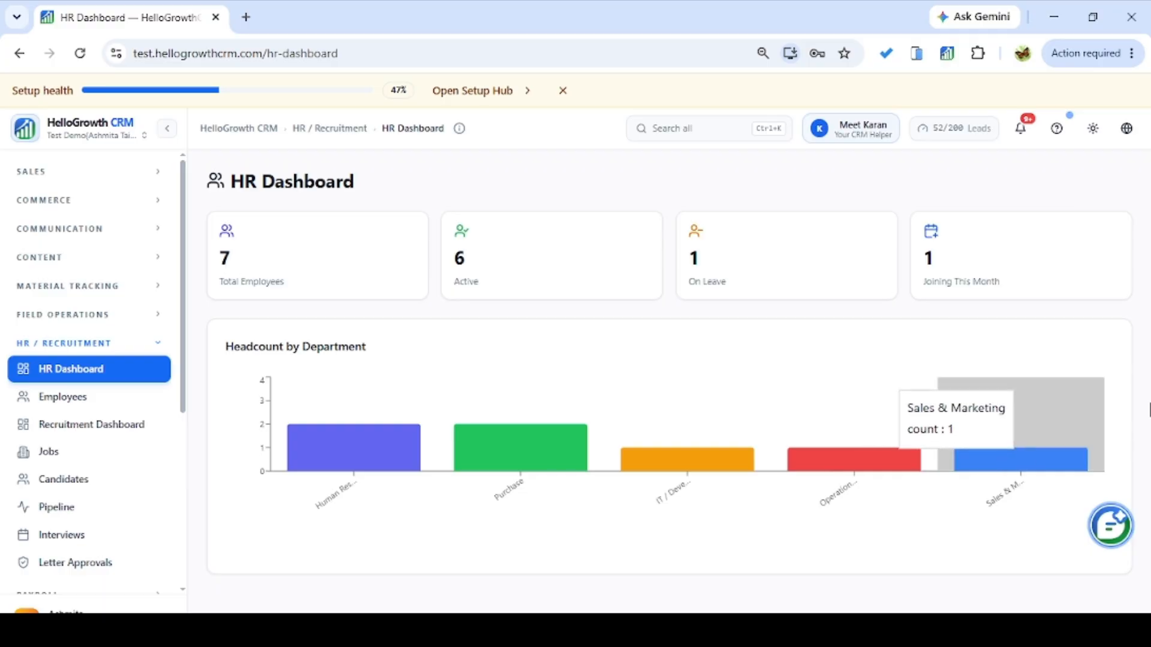
{"action": "left_click", "coordinate": [75, 410]}
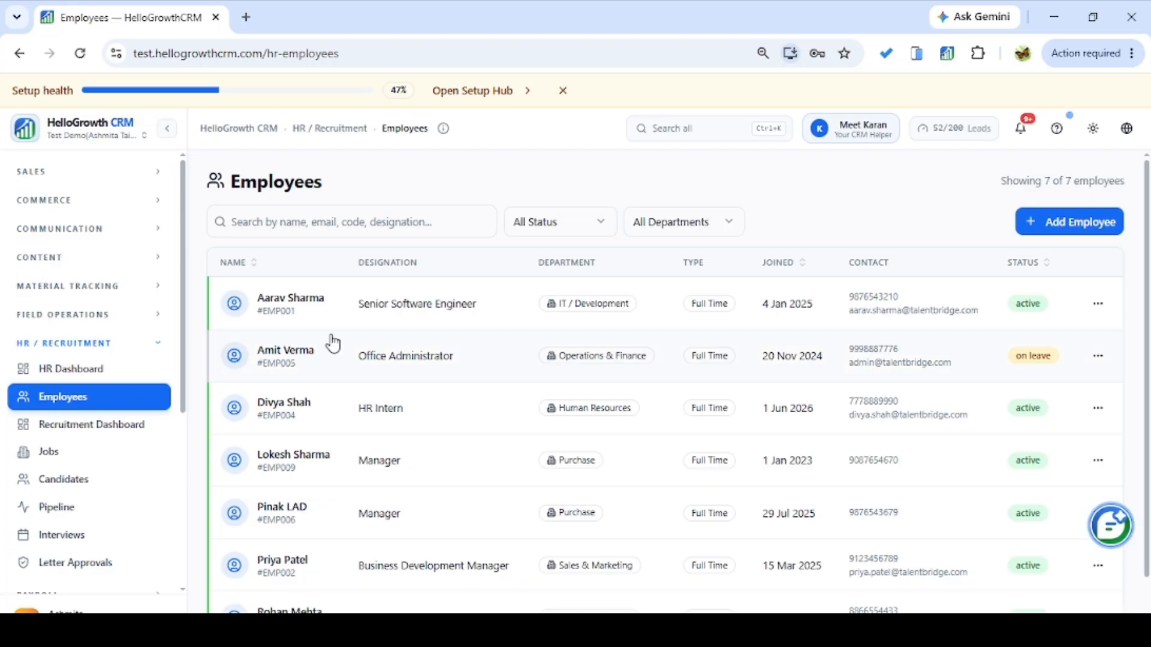
Filter the employee list to active employees, then switch back to All Status.
{"action": "scroll", "coordinate": [1149, 409], "scroll_direction": "down", "scroll_amount": 1}
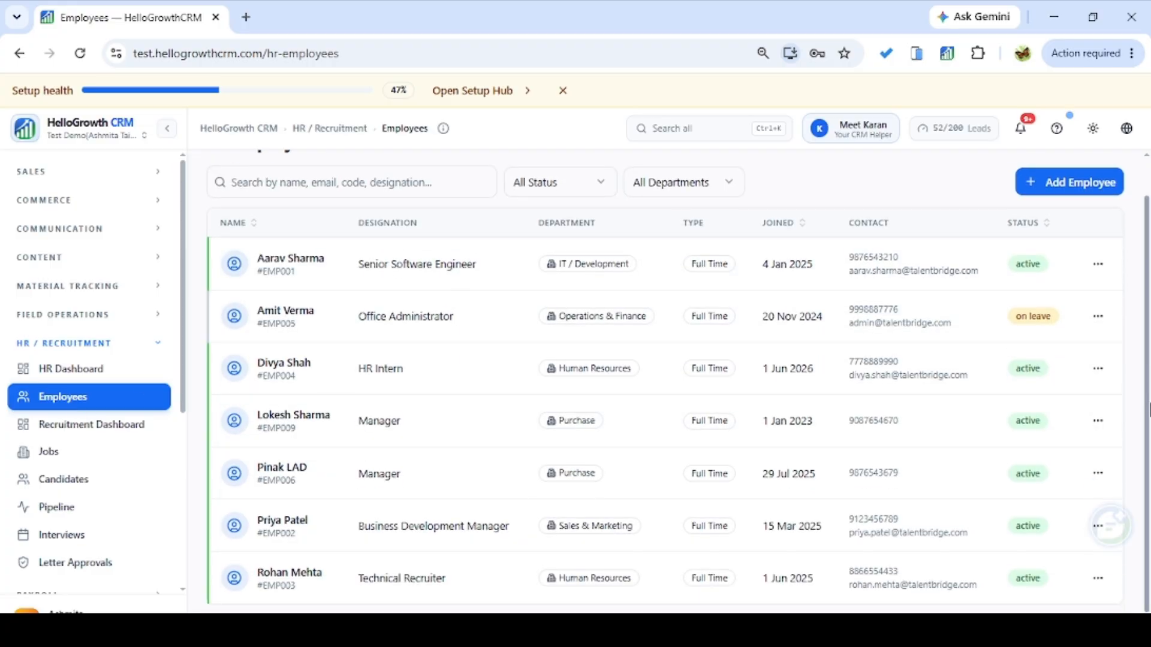
{"action": "scroll", "coordinate": [1148, 409], "scroll_direction": "up", "scroll_amount": 1}
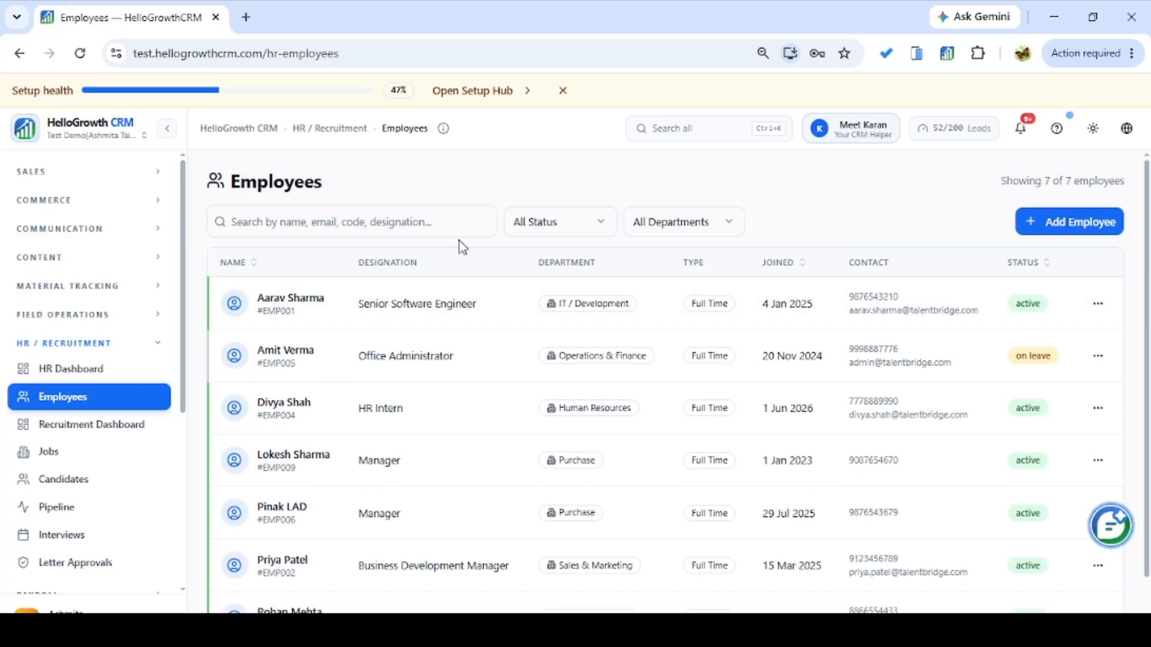
{"action": "left_click", "coordinate": [435, 222]}
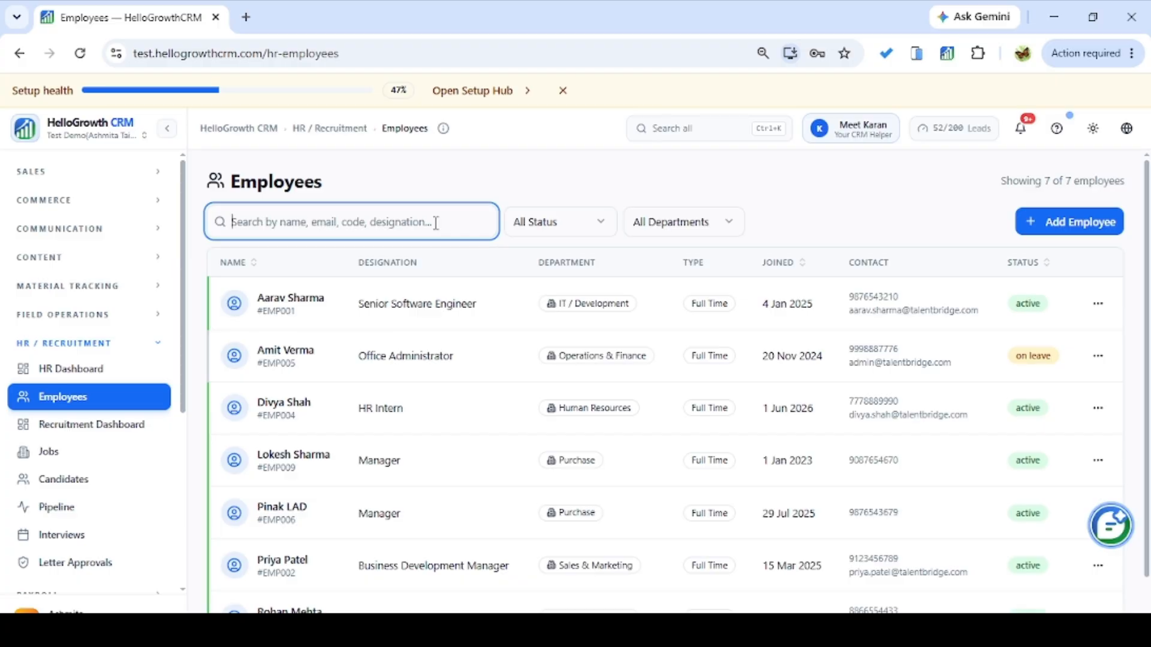
{"action": "left_click", "coordinate": [537, 222]}
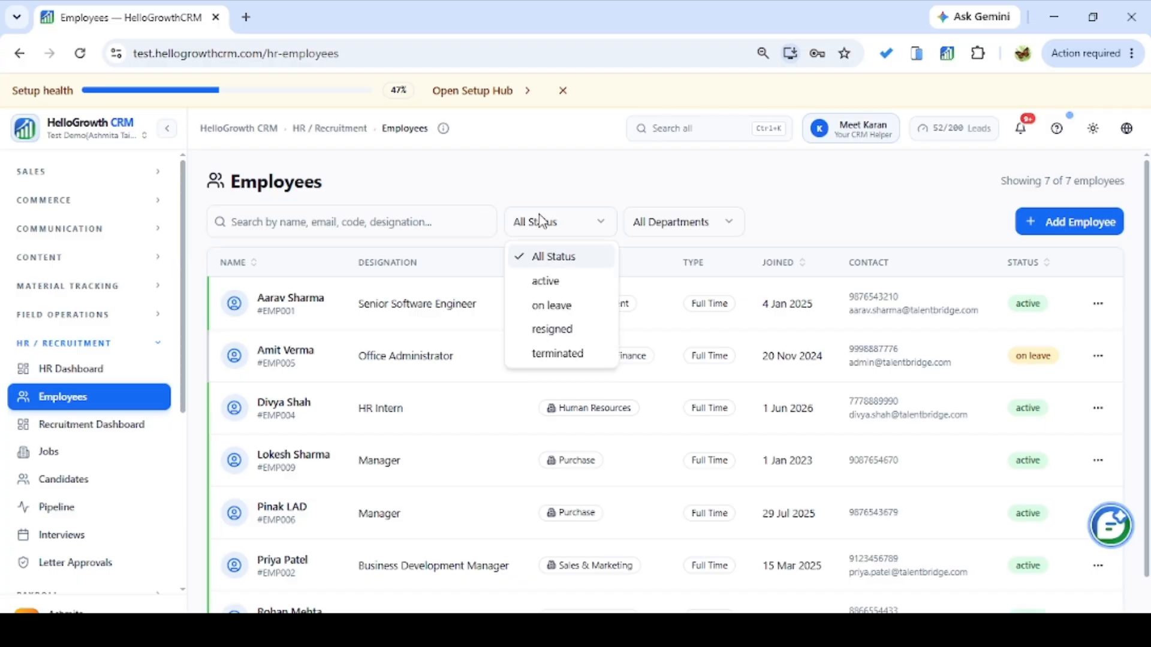
{"action": "left_click", "coordinate": [558, 282]}
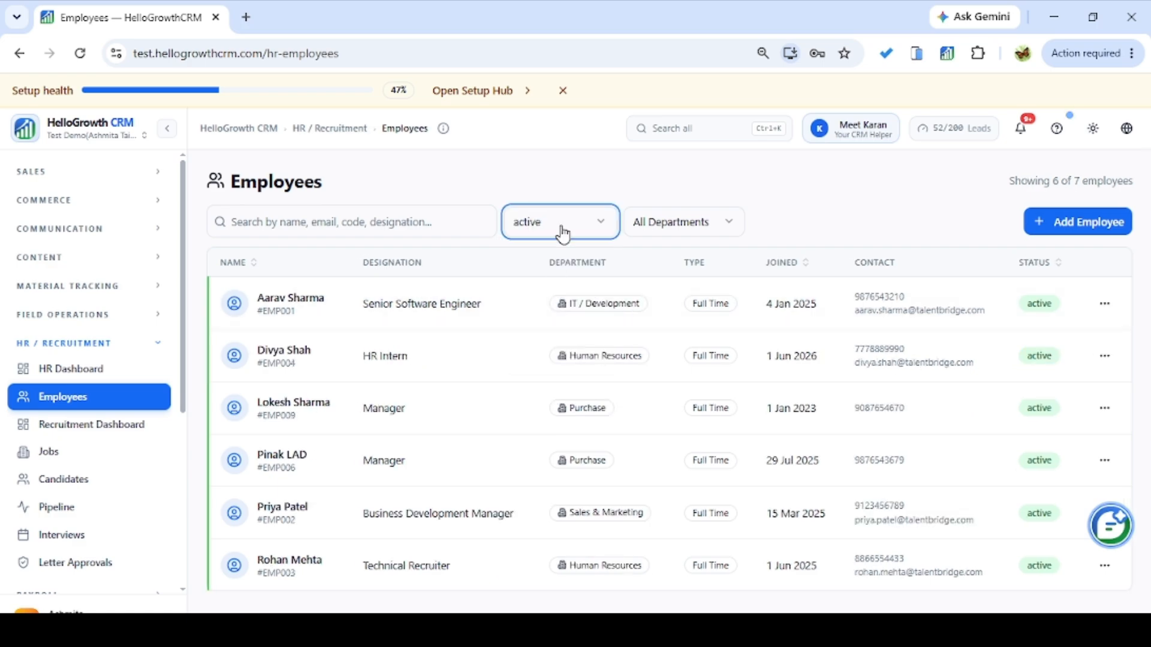
{"action": "left_click", "coordinate": [561, 229]}
{"action": "left_click", "coordinate": [556, 254]}
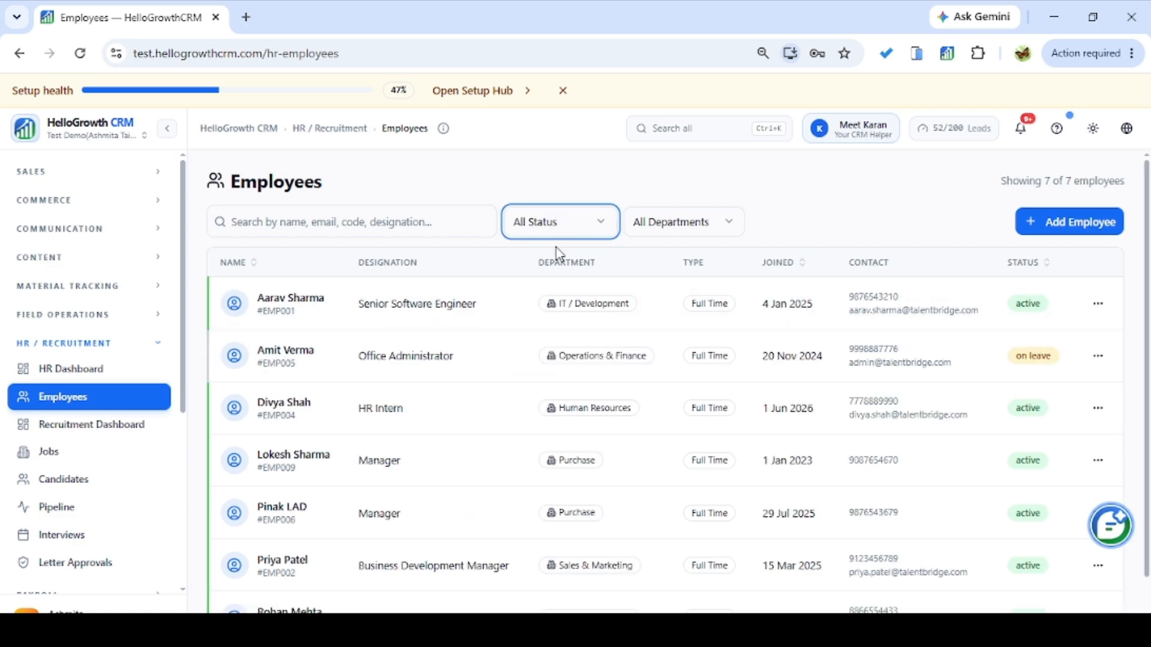
Check the department filter without choosing one, then bring up a blank Add Employee form.
{"action": "left_click", "coordinate": [650, 234]}
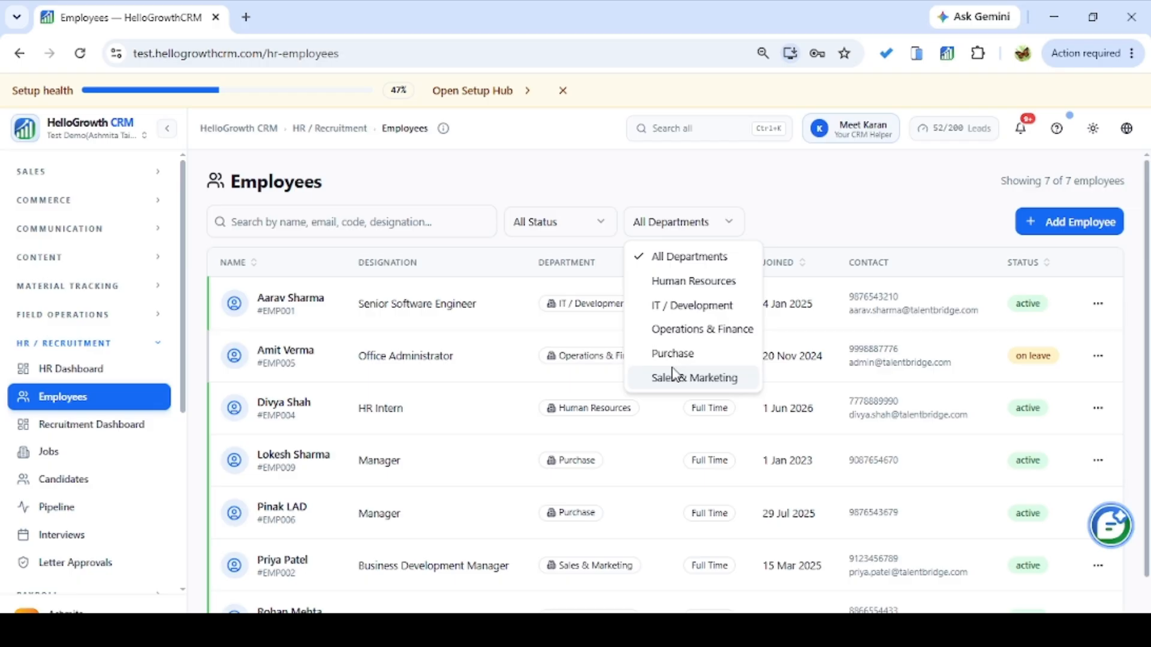
{"action": "left_click", "coordinate": [788, 218]}
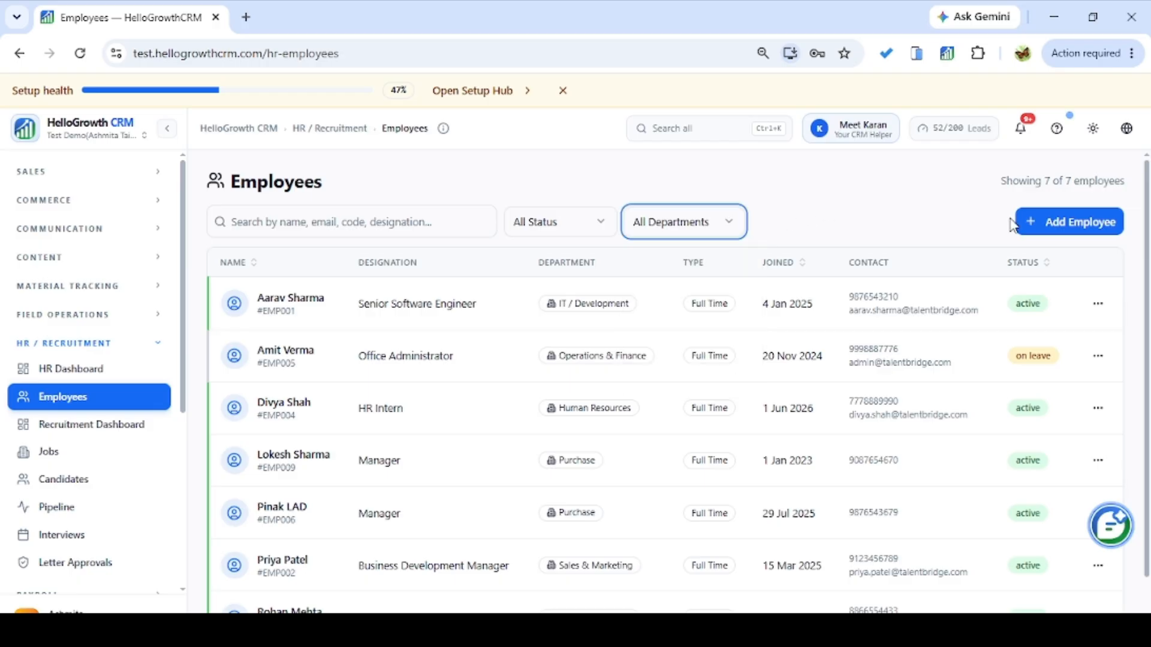
{"action": "left_click", "coordinate": [1048, 225]}
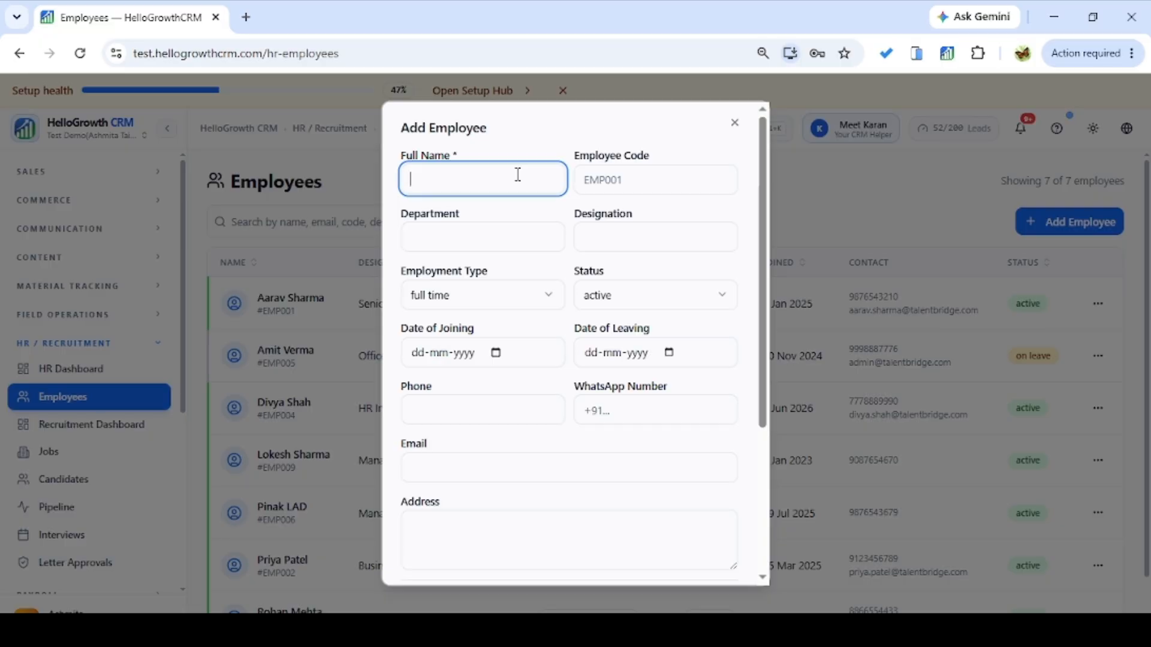
Enter the new employee's name, employee code, Sales department and Manager designation.
{"action": "left_click", "coordinate": [617, 178]}
{"action": "type", "text": "EMP"}
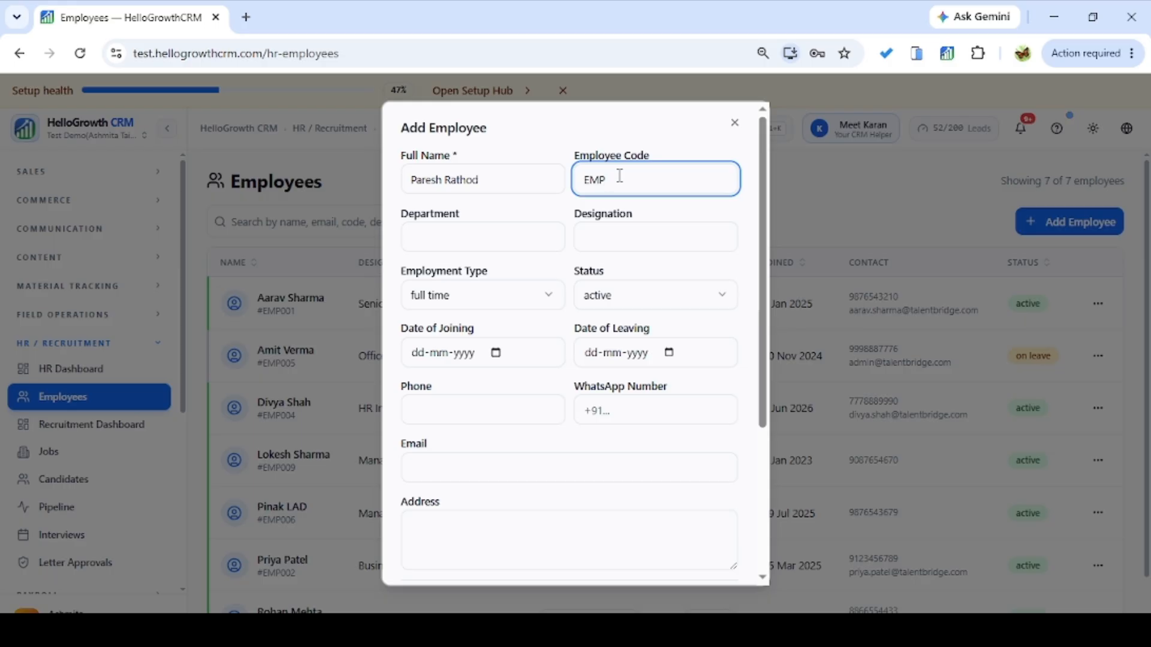
{"action": "type", "text": "0010"}
{"action": "left_click", "coordinate": [511, 232]}
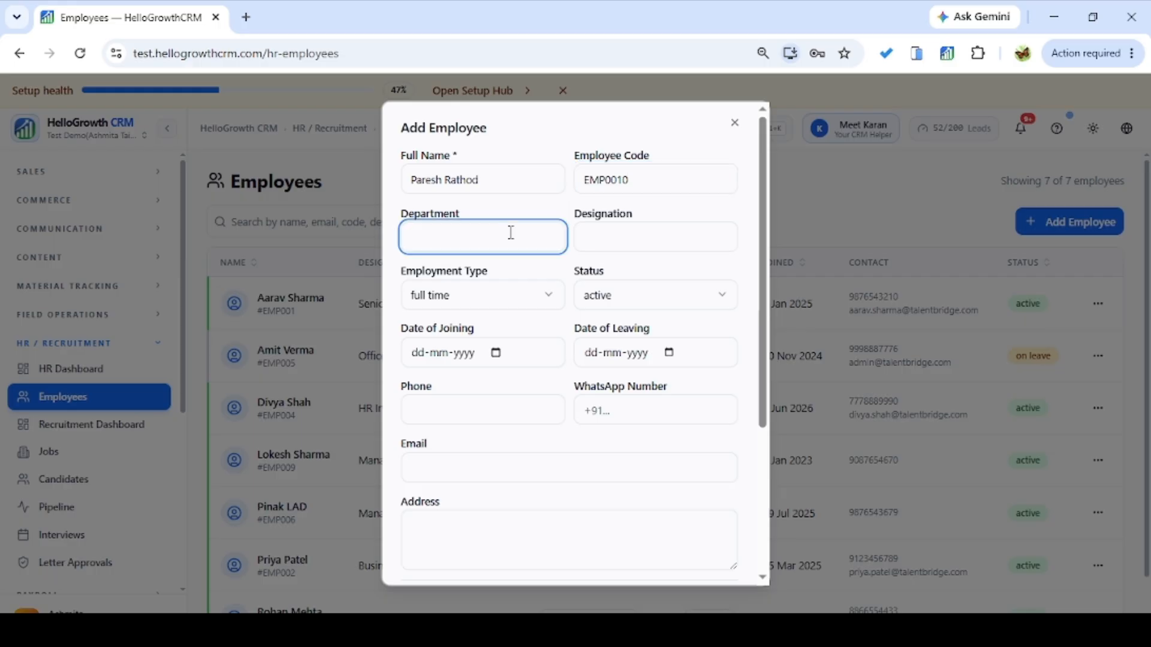
{"action": "type", "text": "Sales"}
{"action": "key", "text": "Tab"}
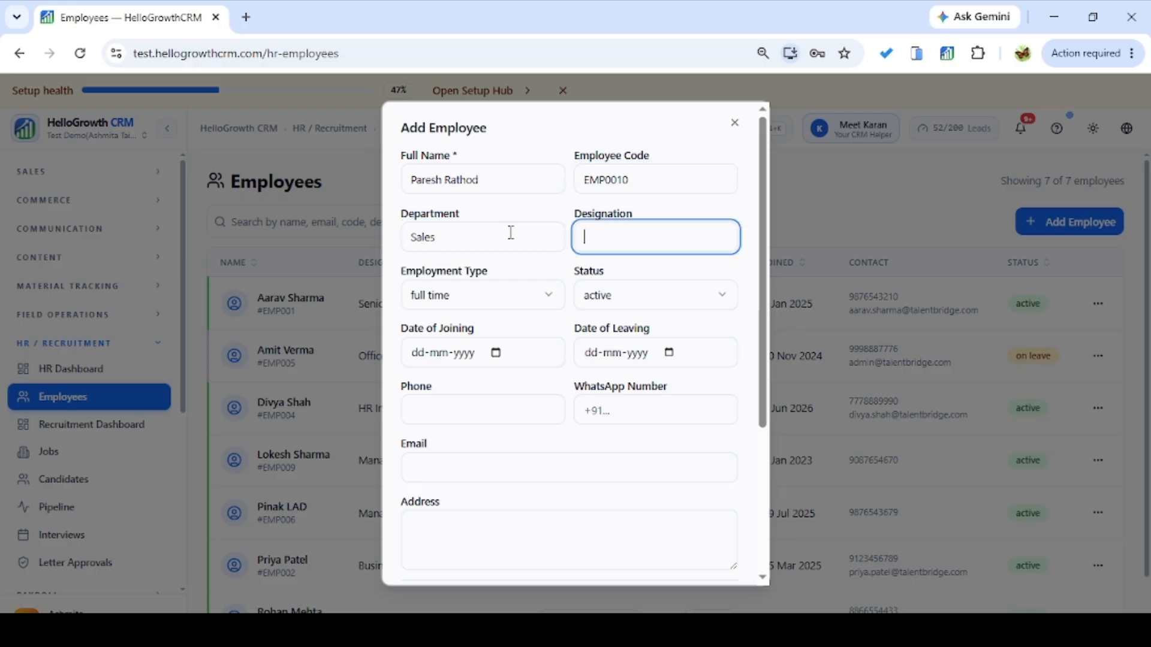
{"action": "type", "text": "Manager"}
Set the joining date to 29-07-2025, enter the phone number, and save the employee.
{"action": "left_click", "coordinate": [504, 355]}
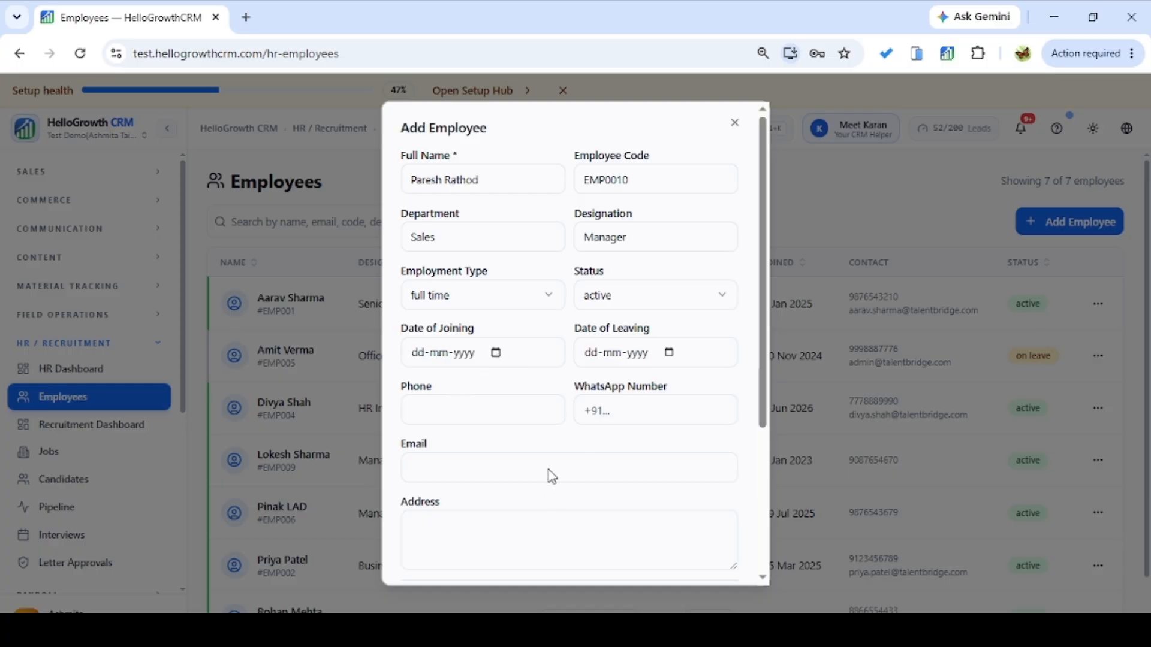
{"action": "left_click", "coordinate": [484, 463]}
{"action": "left_click", "coordinate": [508, 410]}
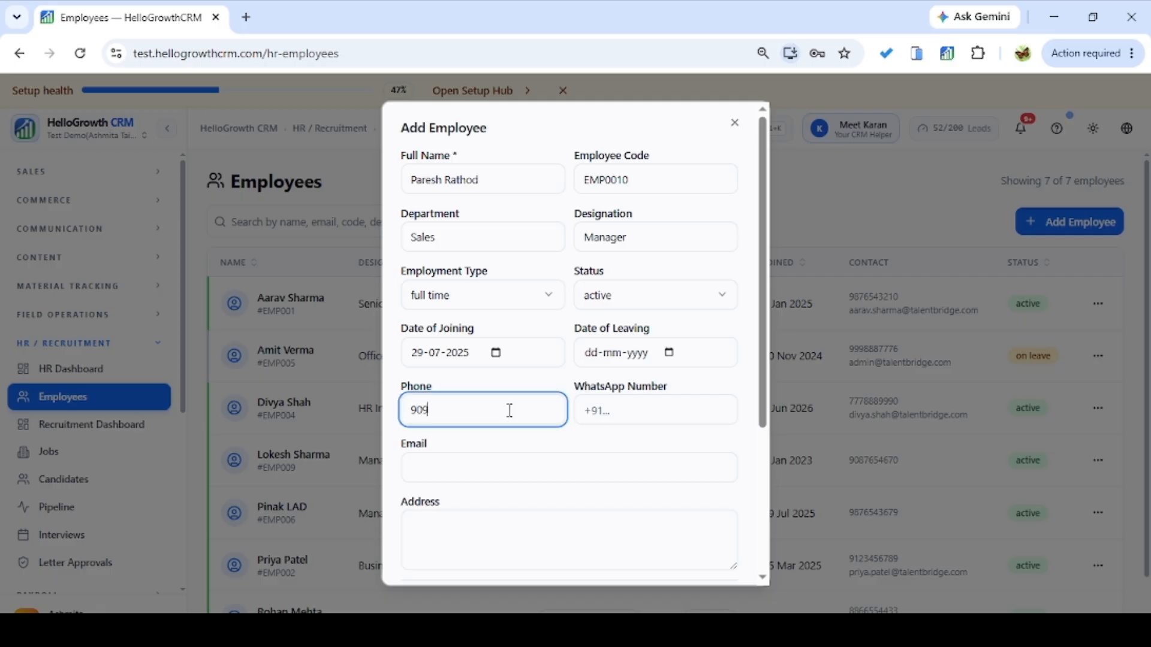
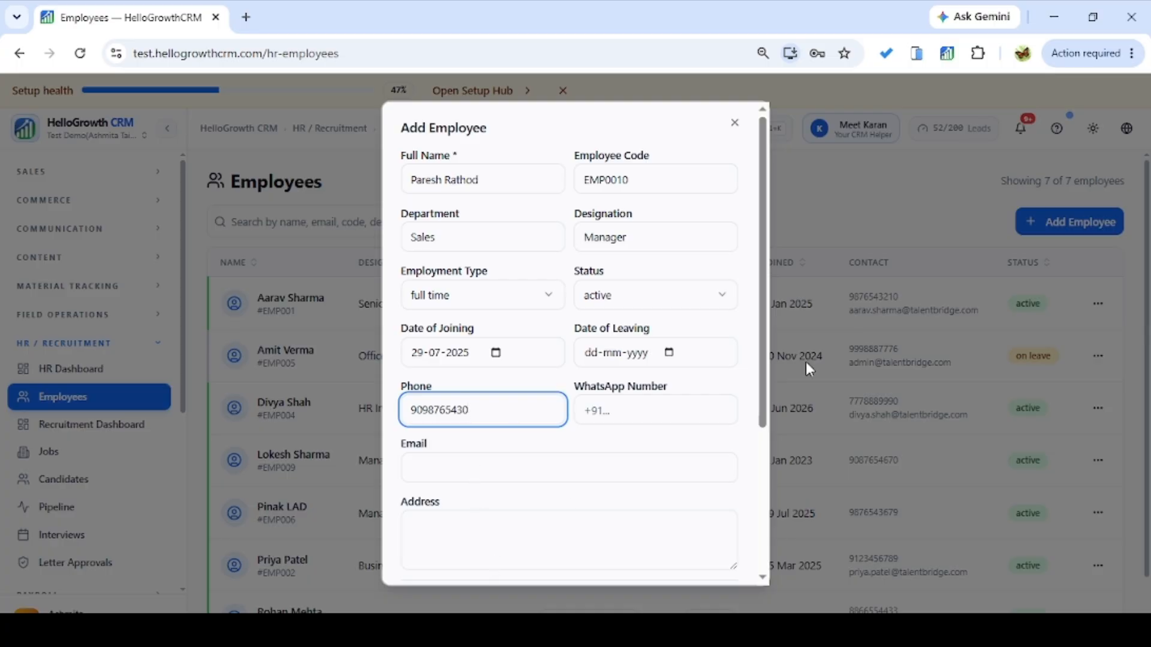
{"action": "left_click_drag", "start_coordinate": [763, 377], "coordinate": [751, 504]}
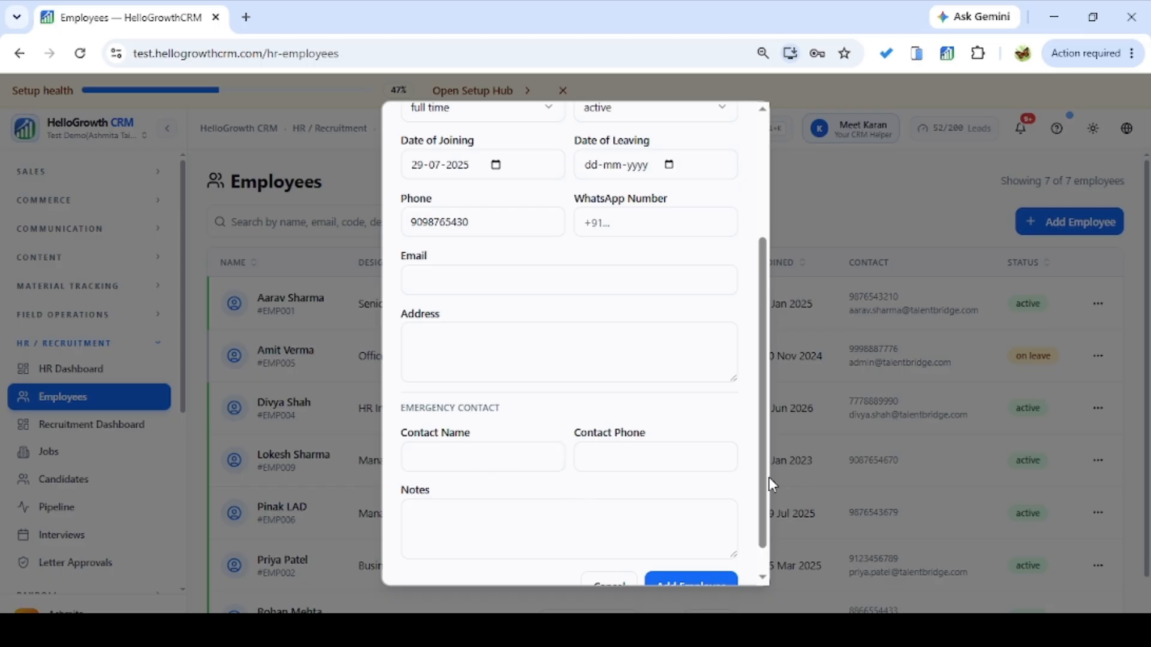
{"action": "scroll", "coordinate": [763, 479], "scroll_direction": "down", "scroll_amount": 1}
{"action": "left_click", "coordinate": [712, 555]}
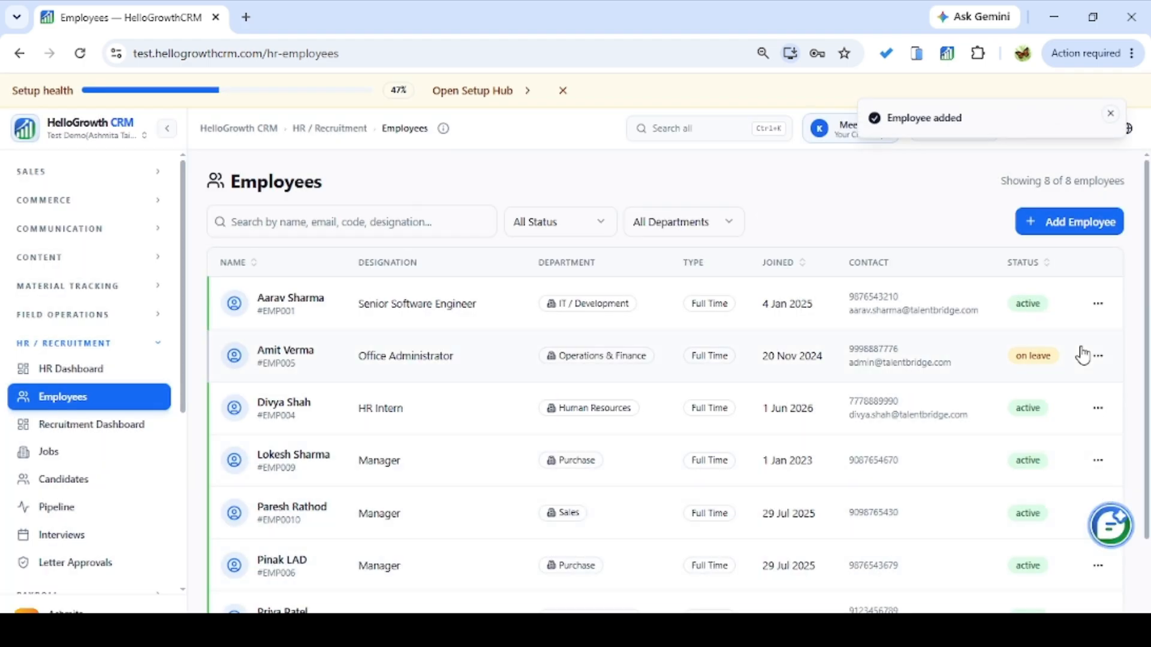
Open the Senior Software Engineer's full details from the row's actions menu.
{"action": "left_click", "coordinate": [1100, 304]}
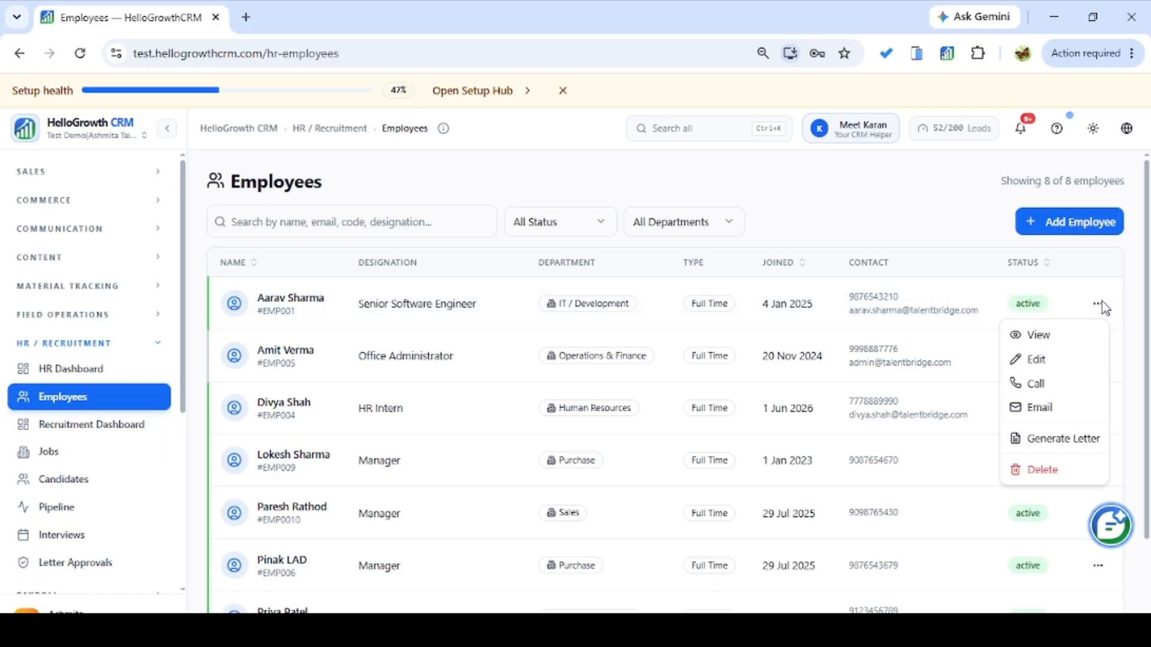
{"action": "left_click", "coordinate": [1059, 337]}
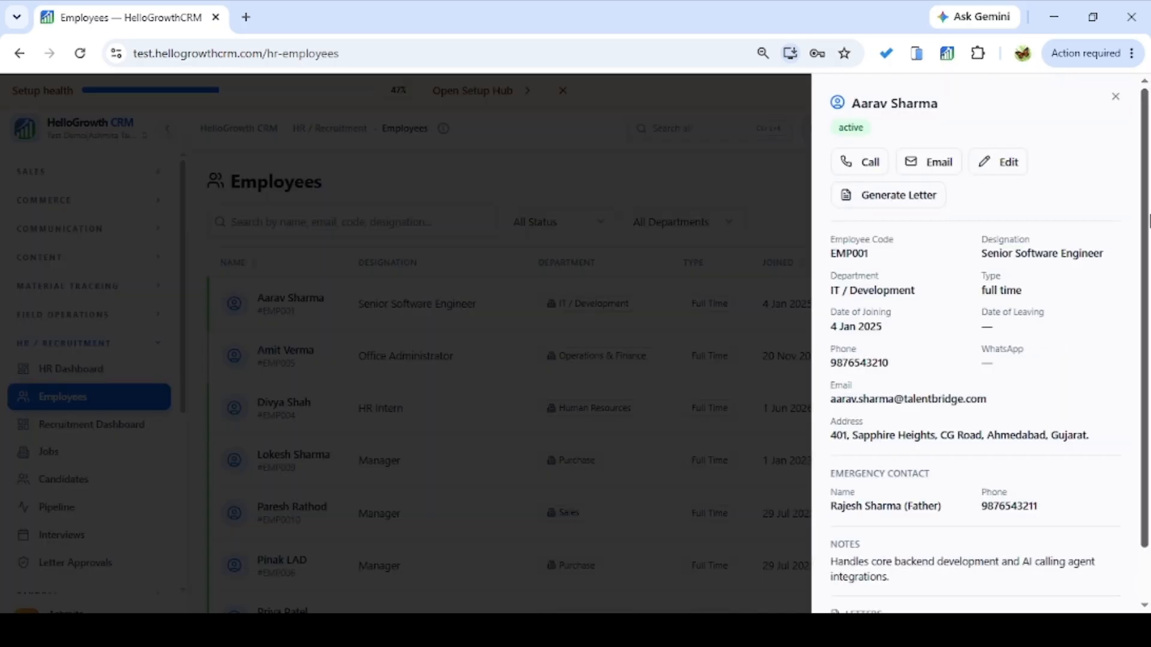
{"action": "scroll", "coordinate": [1116, 264], "scroll_direction": "down", "scroll_amount": 2}
{"action": "scroll", "coordinate": [1127, 210], "scroll_direction": "up", "scroll_amount": 2}
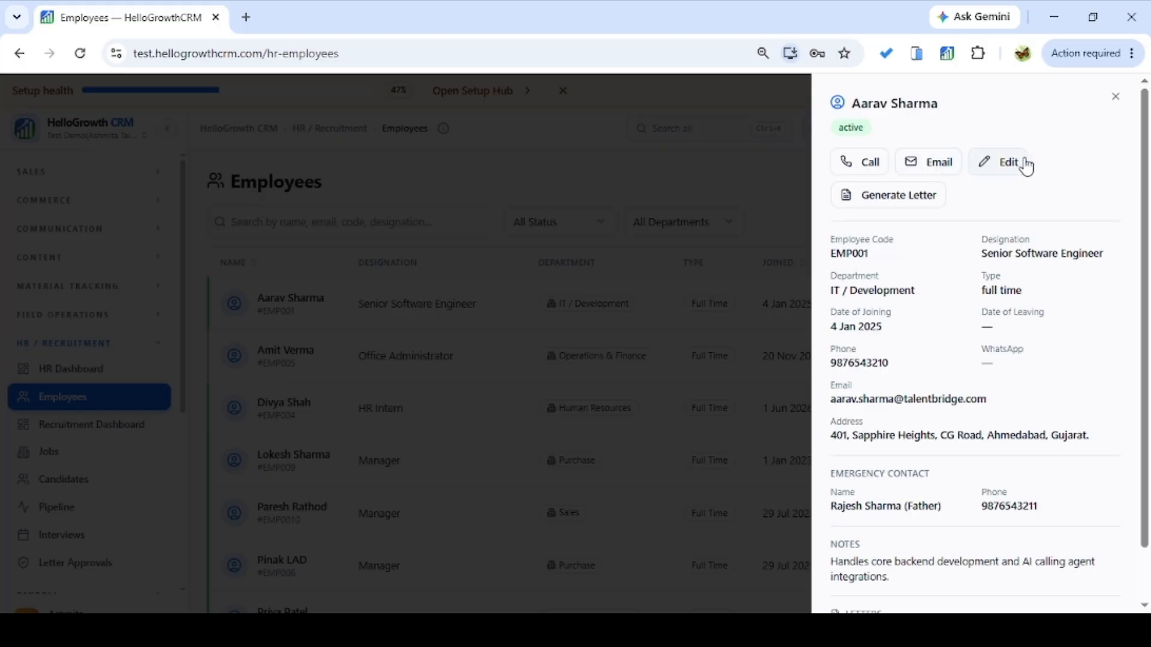
Review the letter types with Promotion Letter selected, cancel letter generation, and close the details panel.
{"action": "left_click", "coordinate": [917, 204]}
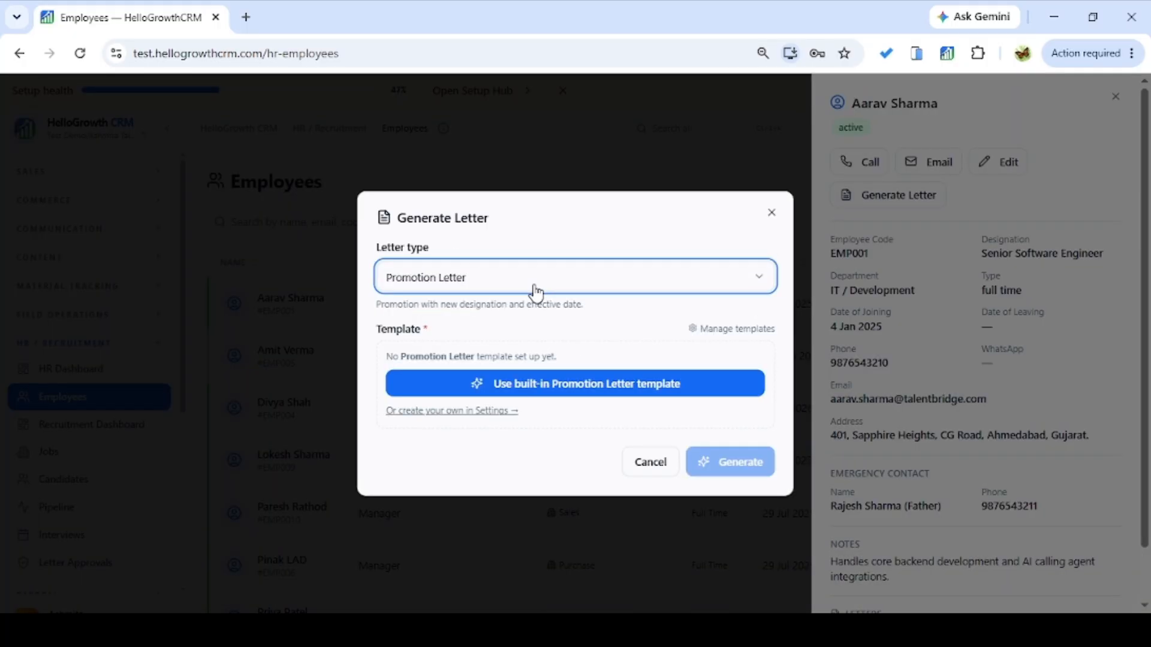
{"action": "left_click", "coordinate": [535, 293]}
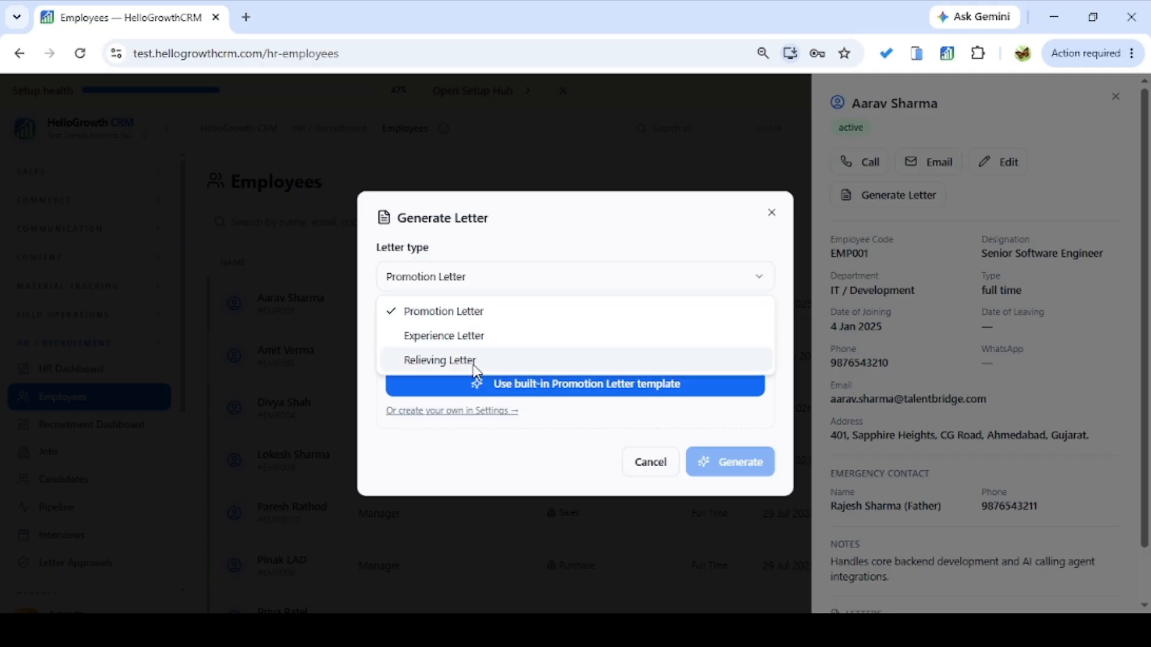
{"action": "left_click", "coordinate": [487, 435]}
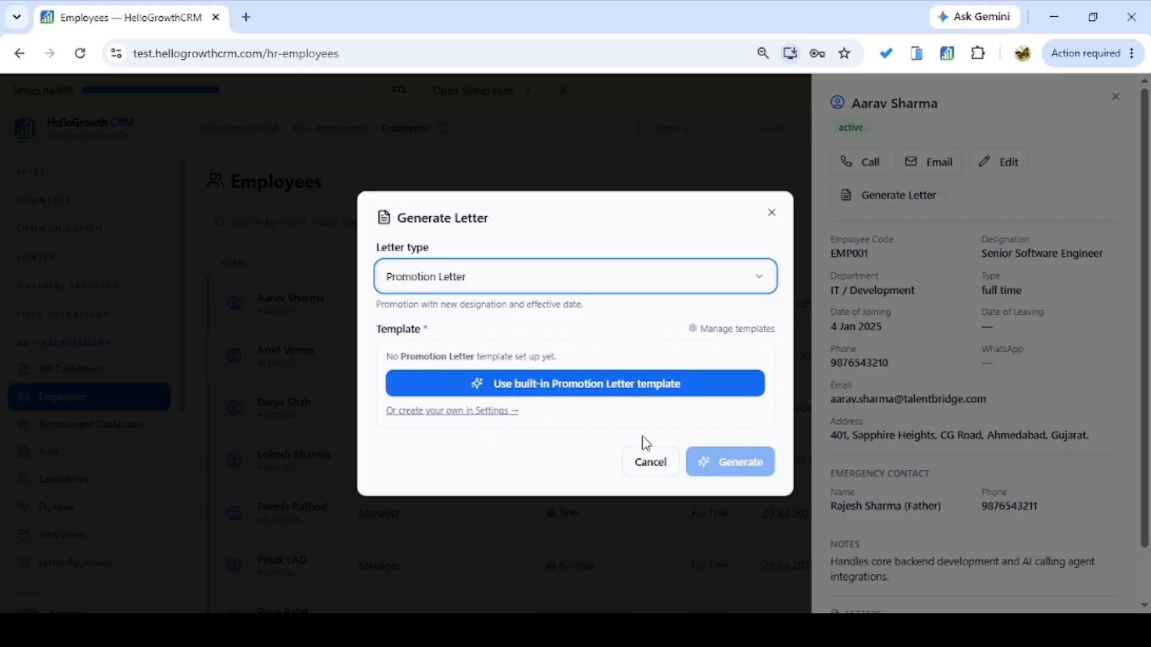
{"action": "left_click", "coordinate": [659, 466]}
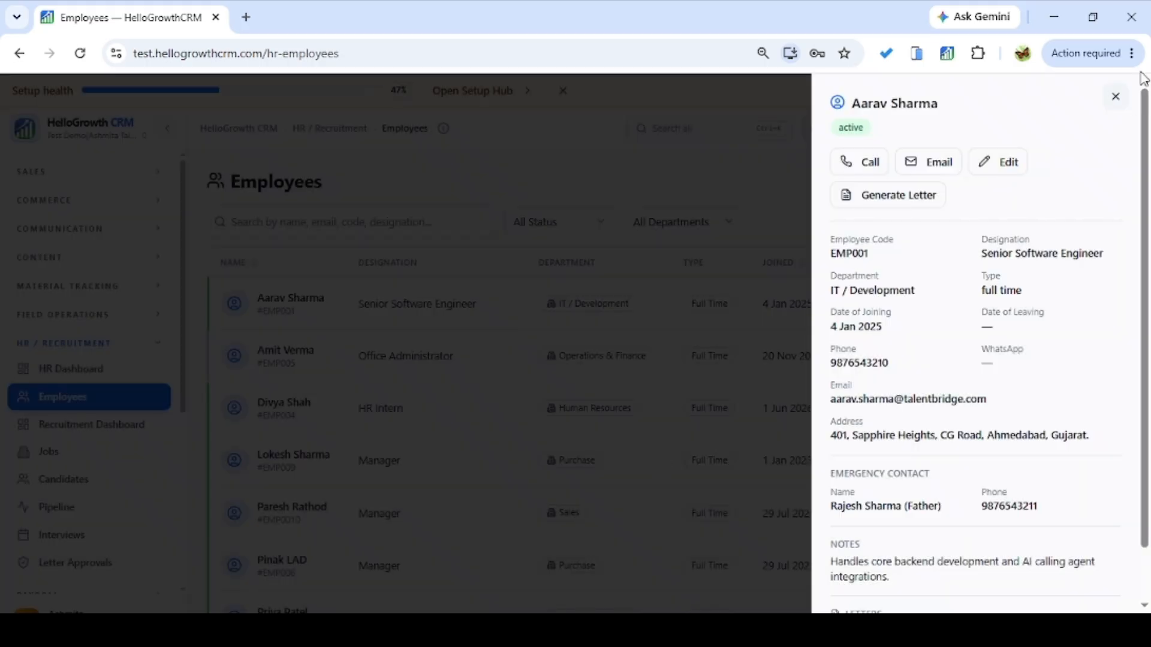
{"action": "left_click", "coordinate": [1115, 97]}
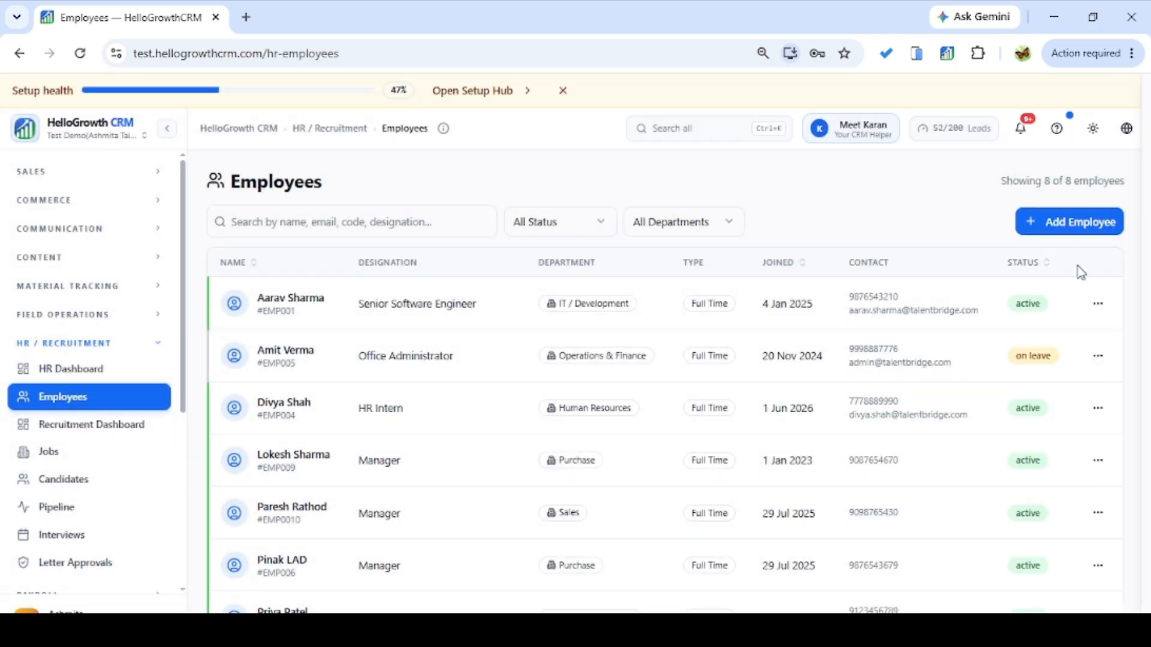
{"action": "left_click", "coordinate": [1098, 303]}
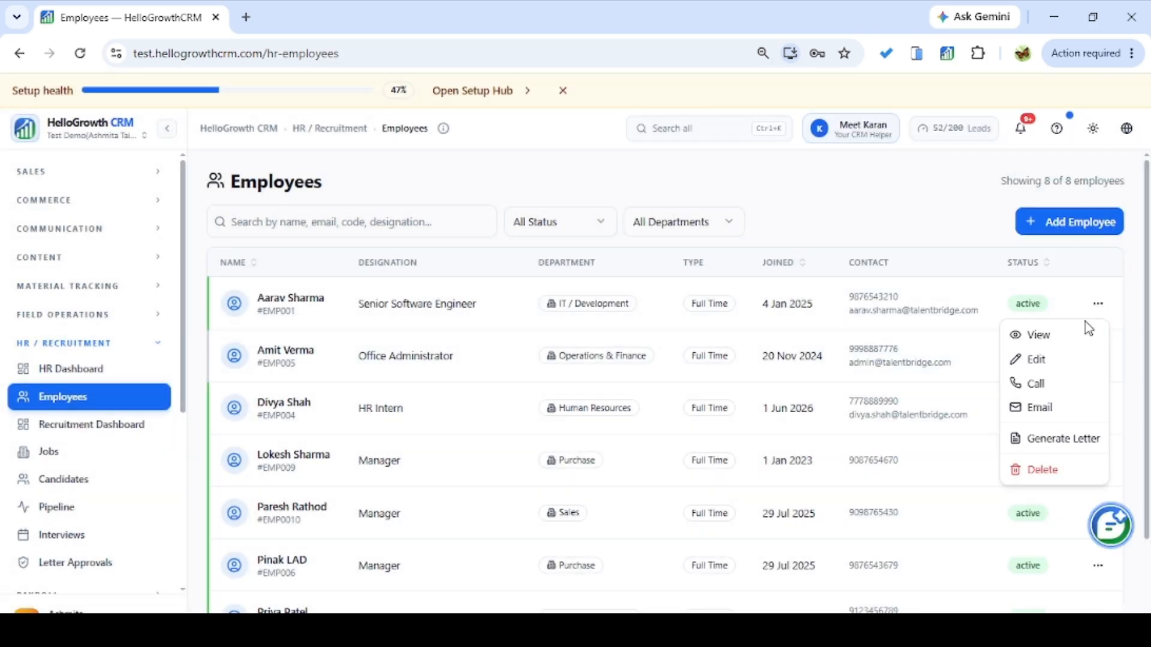
{"action": "left_click", "coordinate": [1027, 359]}
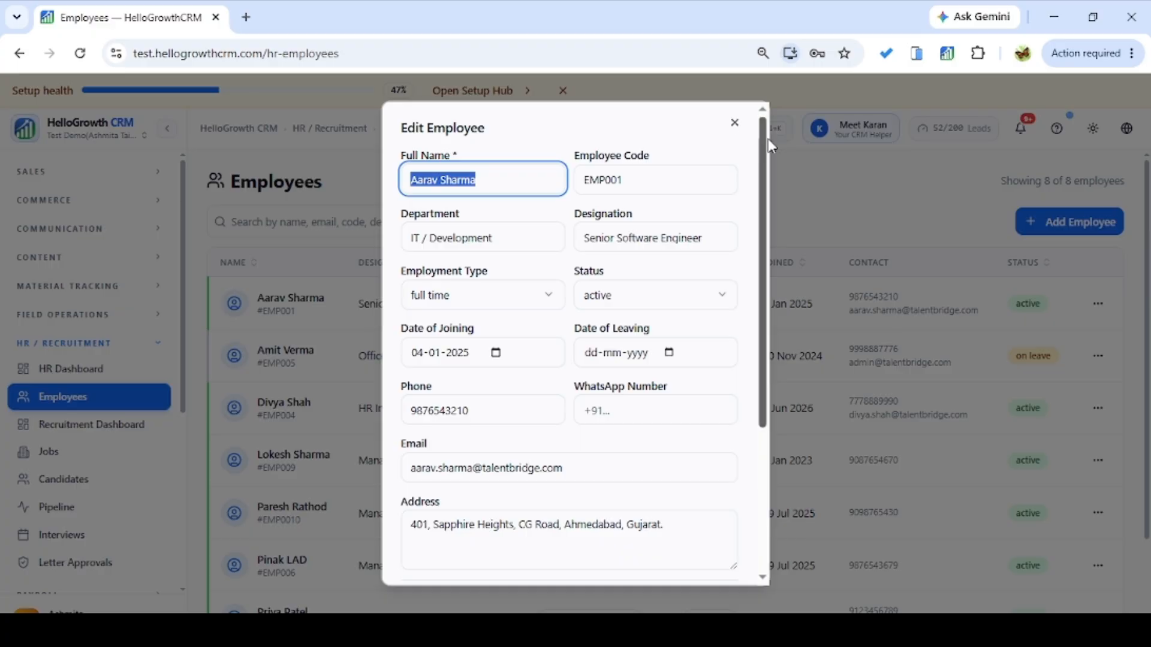
{"action": "left_click_drag", "start_coordinate": [768, 142], "coordinate": [754, 114]}
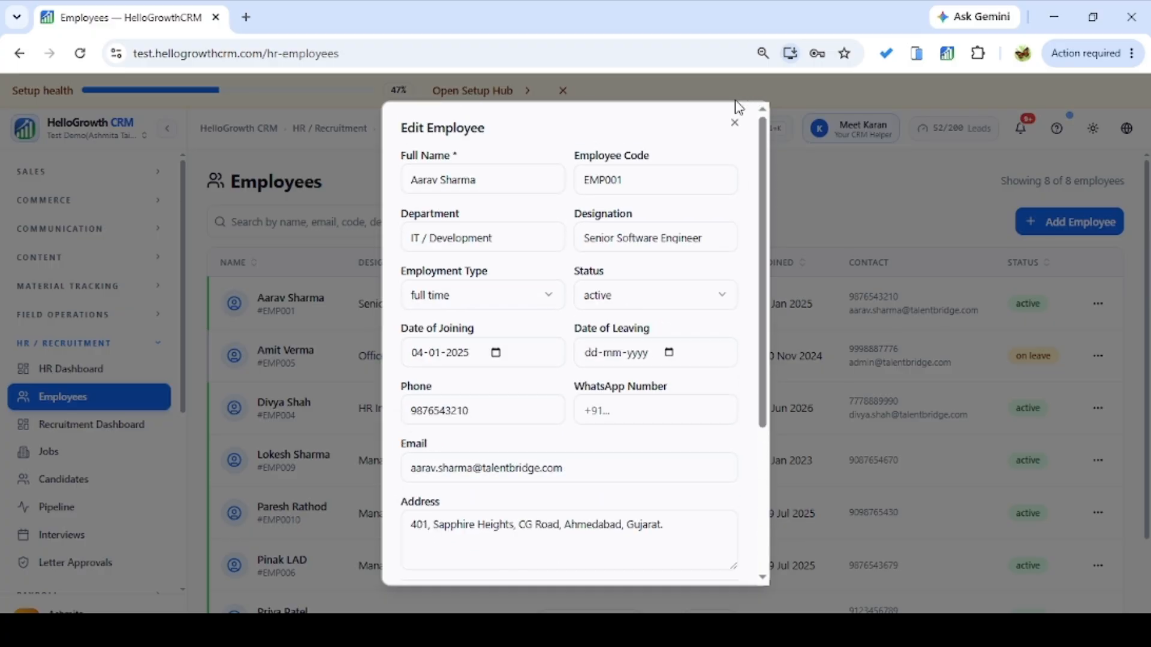
{"action": "left_click", "coordinate": [734, 122]}
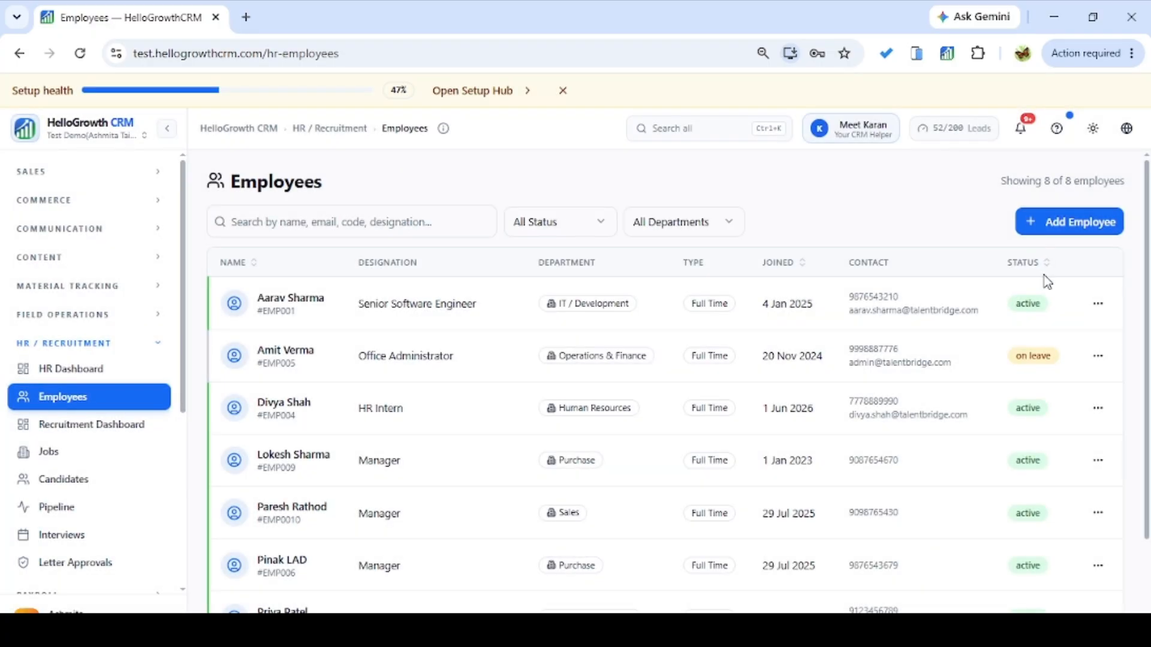
{"action": "left_click", "coordinate": [1097, 303]}
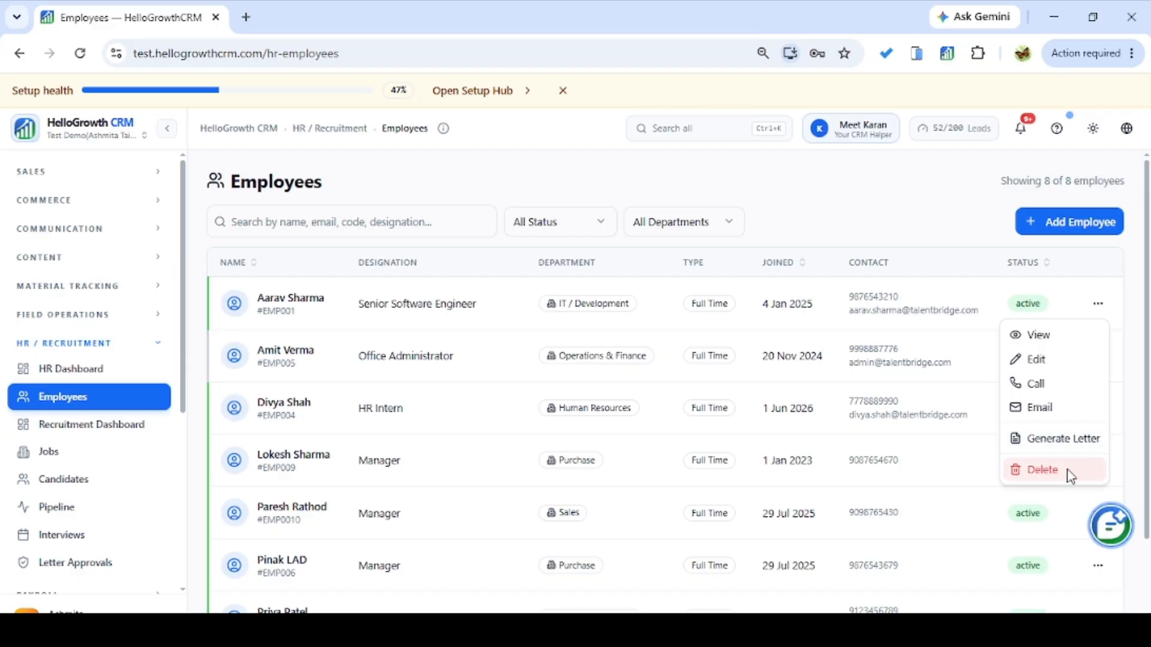
{"action": "left_click", "coordinate": [271, 311]}
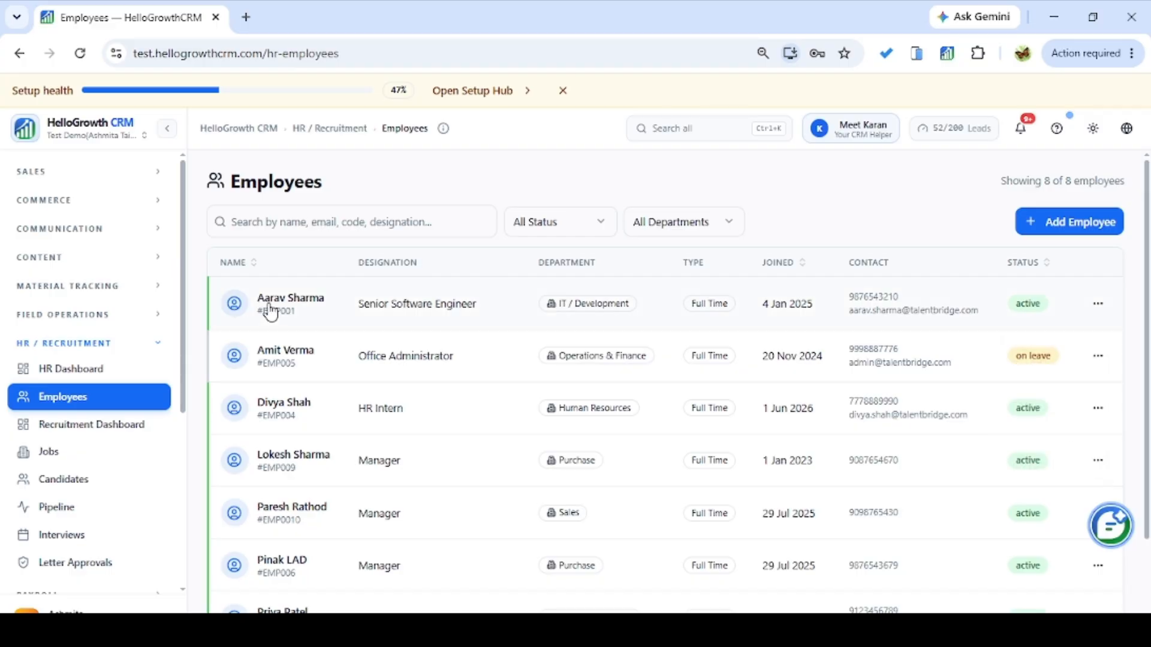
{"action": "left_click", "coordinate": [271, 312]}
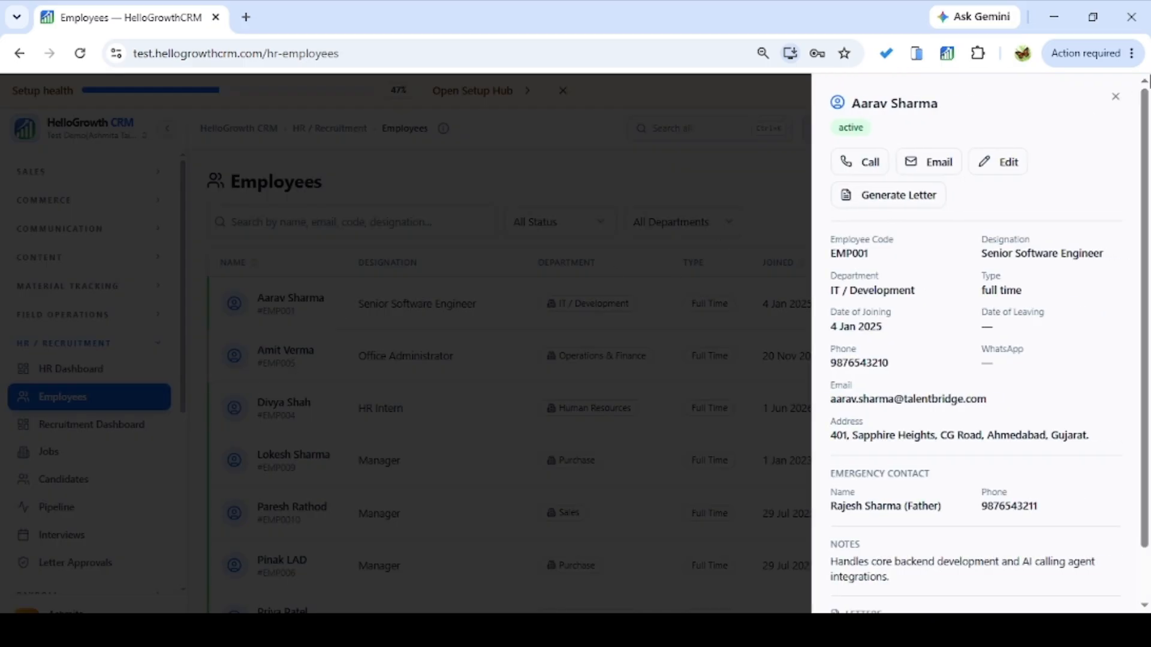
{"action": "left_click", "coordinate": [1114, 98]}
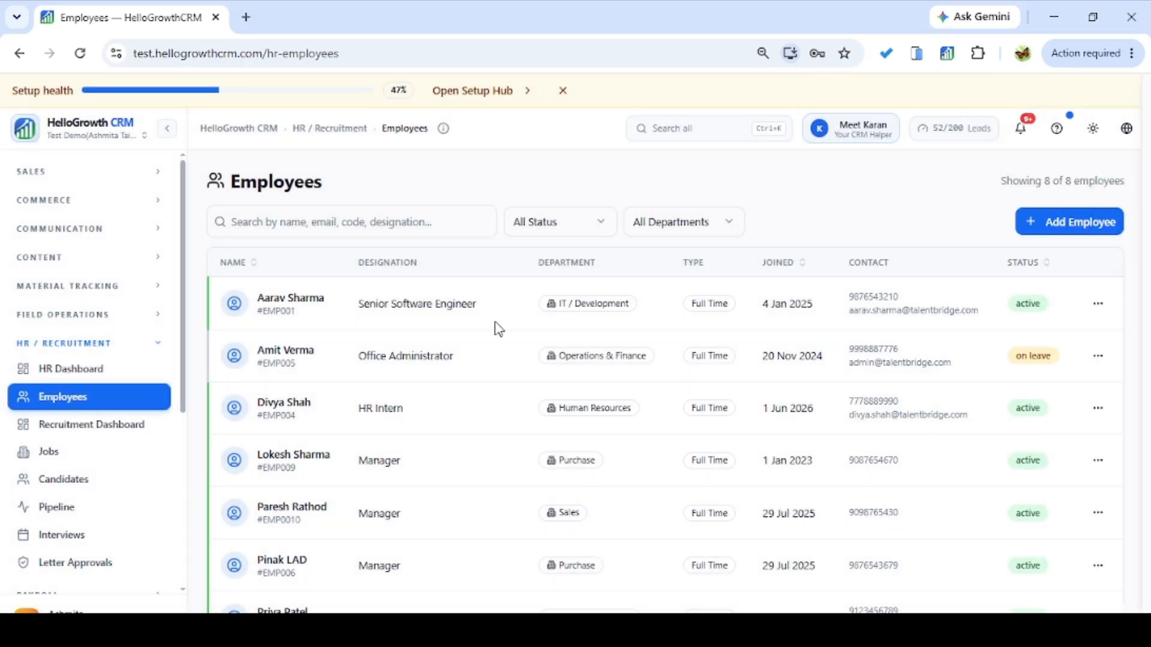
Read the candidate counts per stage and per source on the Recruitment Dashboard charts.
{"action": "left_click", "coordinate": [128, 432]}
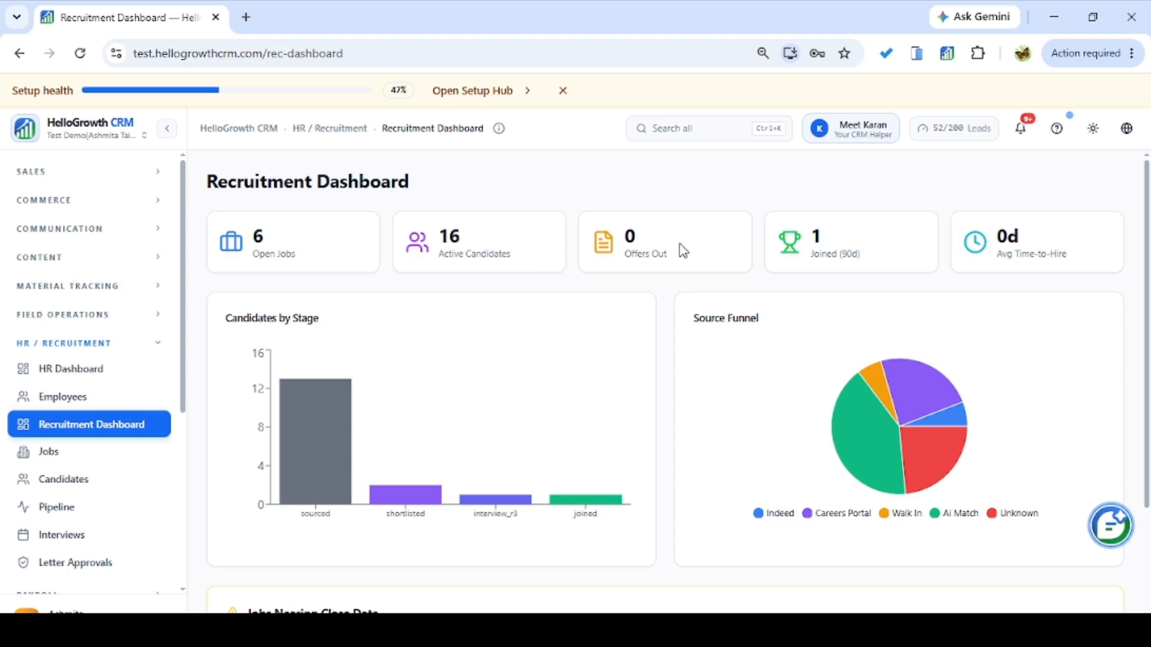
{"action": "left_click_drag", "start_coordinate": [1148, 302], "coordinate": [1145, 390]}
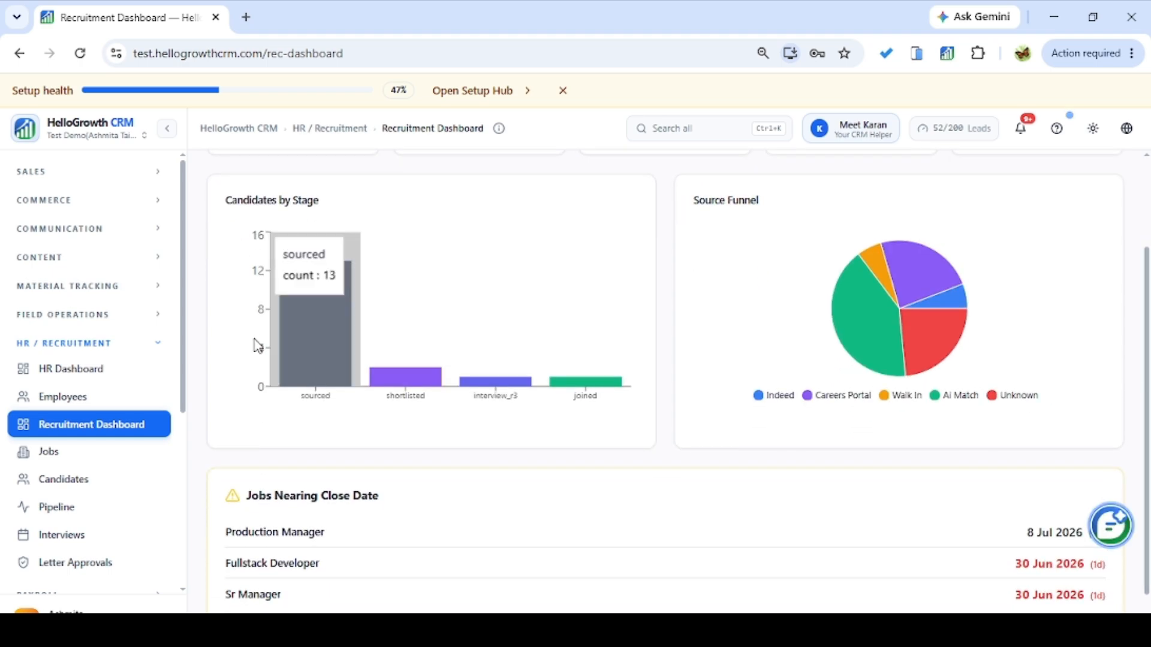
{"action": "mouse_move", "coordinate": [280, 389]}
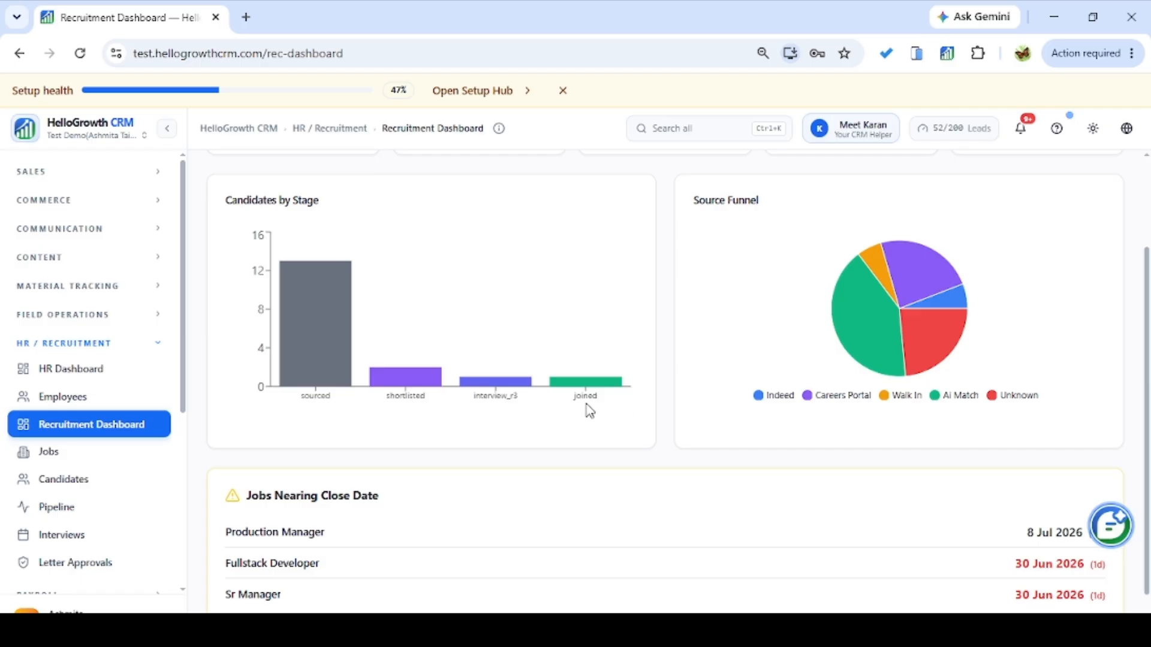
{"action": "mouse_move", "coordinate": [547, 383]}
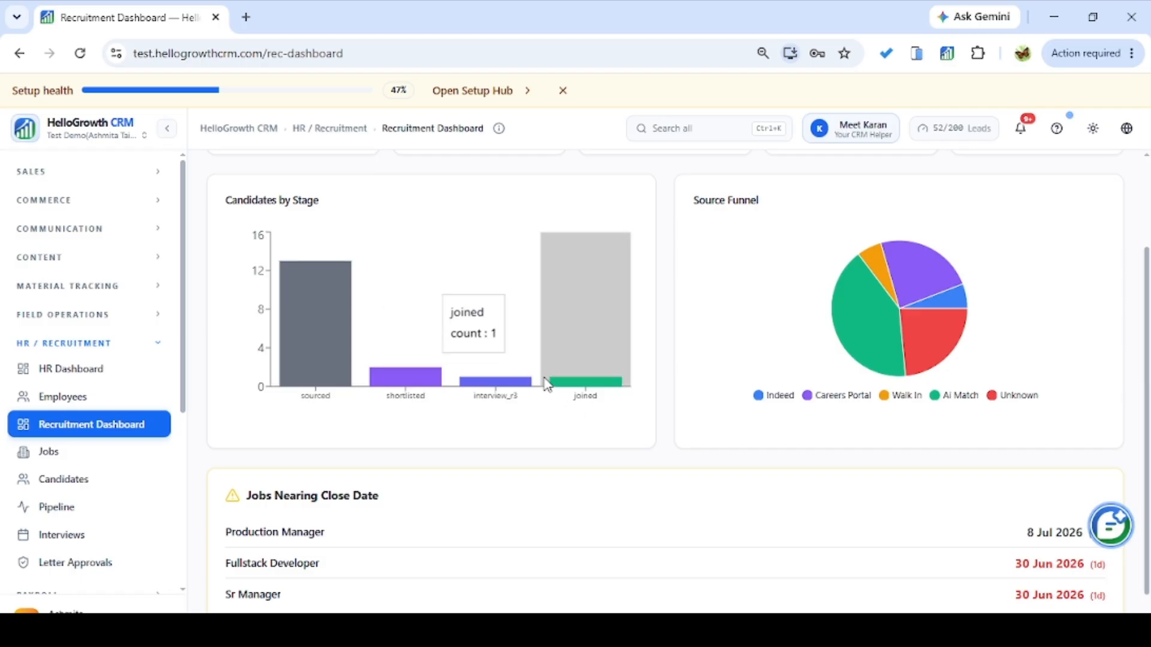
{"action": "scroll", "coordinate": [1148, 460], "scroll_direction": "down", "scroll_amount": 1}
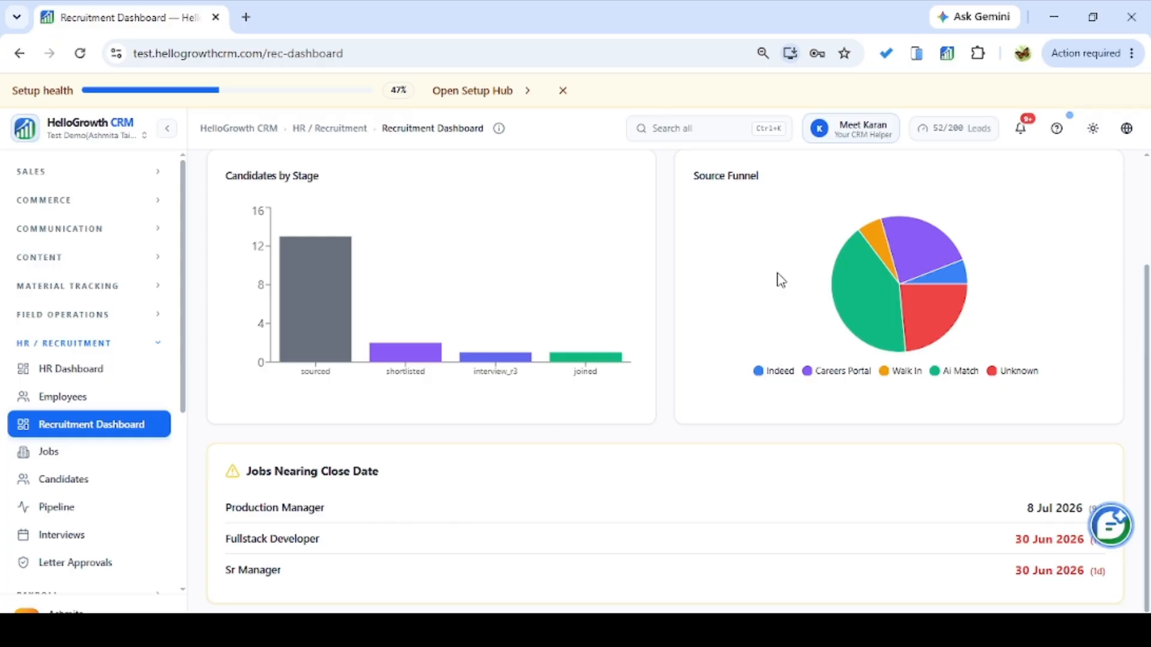
{"action": "mouse_move", "coordinate": [872, 317]}
Start a new Software Tester job in IT, located in Mumbai, with 2 openings.
{"action": "left_click", "coordinate": [127, 457]}
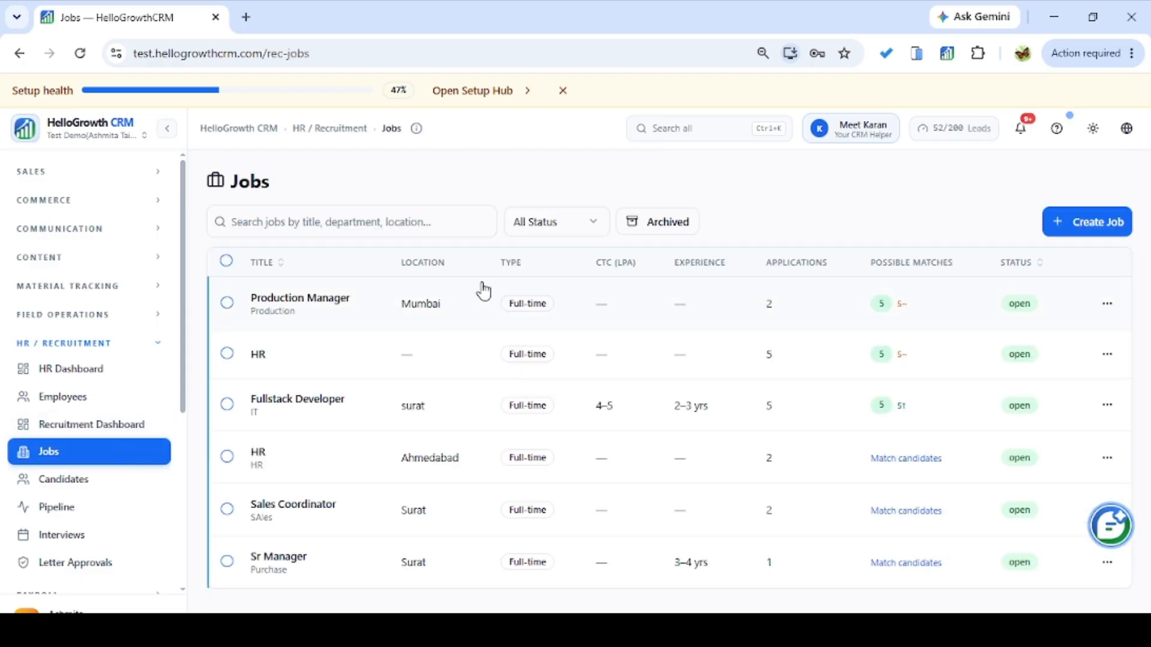
{"action": "left_click", "coordinate": [1084, 230]}
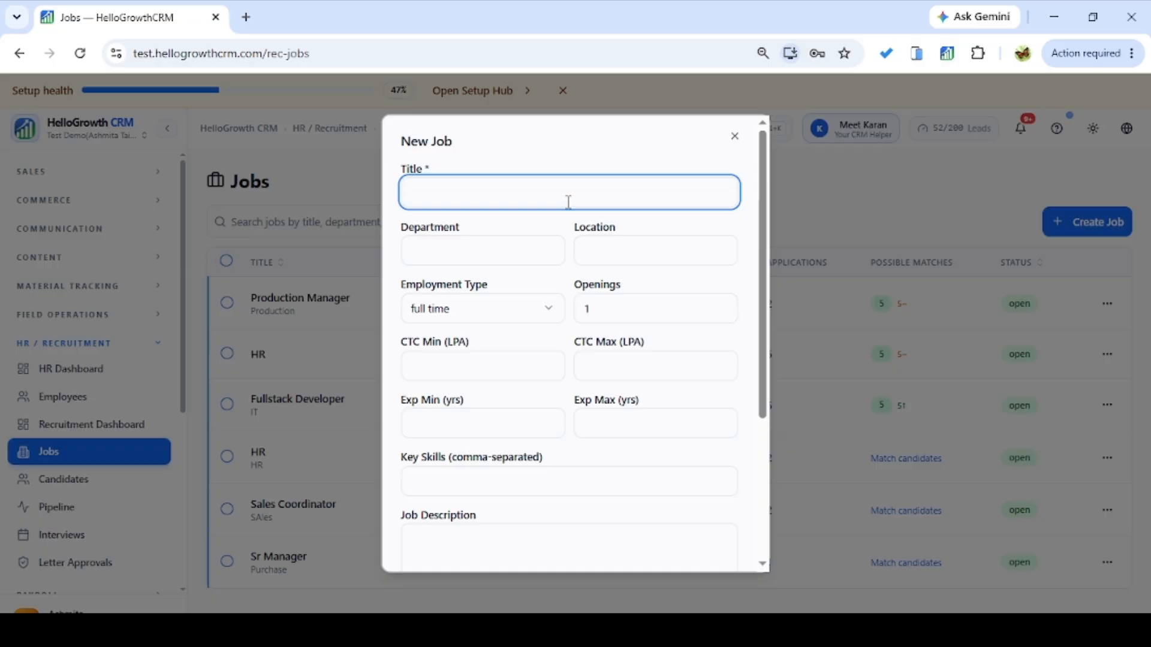
{"action": "type", "text": "T"}
{"action": "type", "text": "ester"}
{"action": "type", "text": "Software"}
{"action": "left_click", "coordinate": [514, 257]}
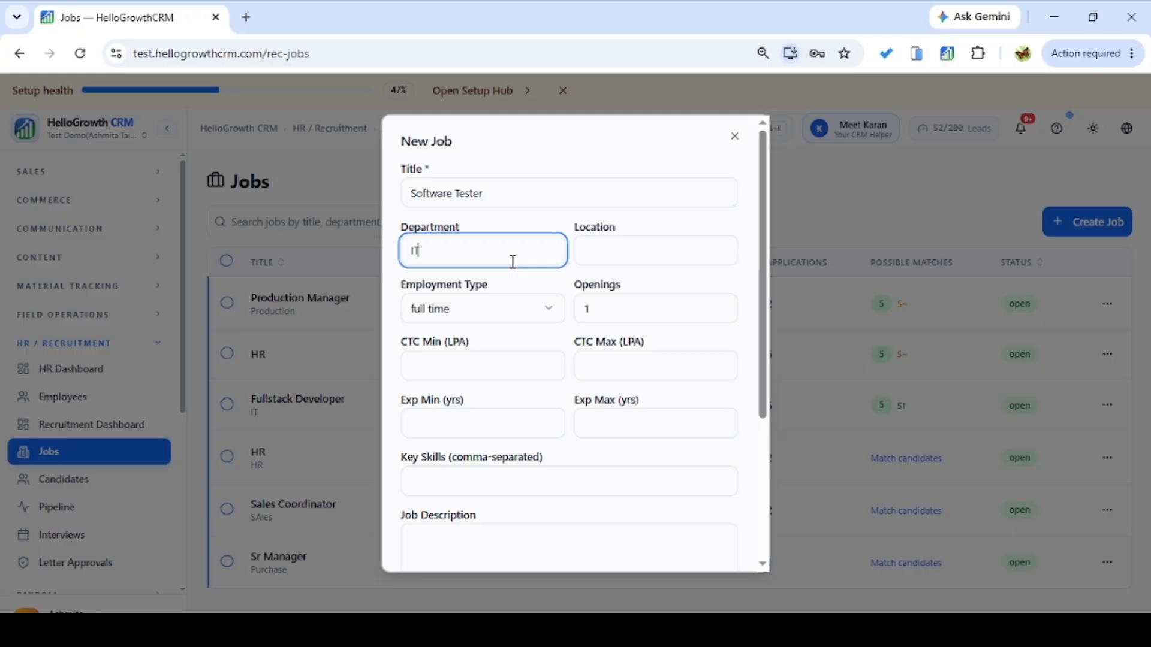
{"action": "left_click", "coordinate": [642, 247]}
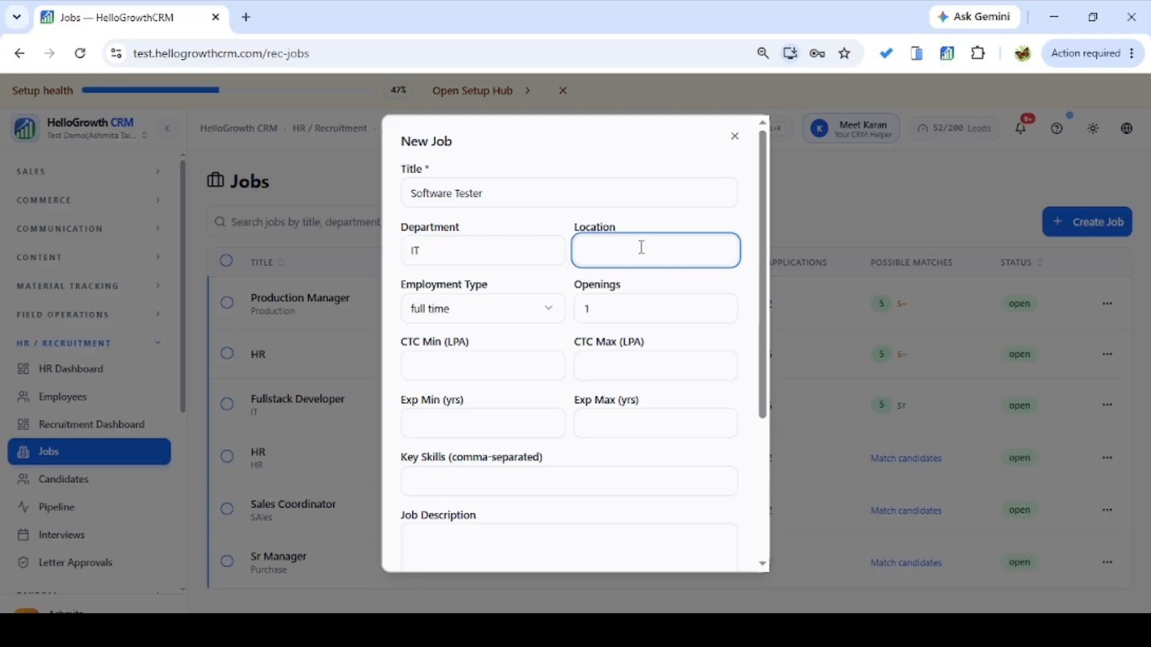
{"action": "type", "text": "Mumbai"}
{"action": "left_click", "coordinate": [623, 307]}
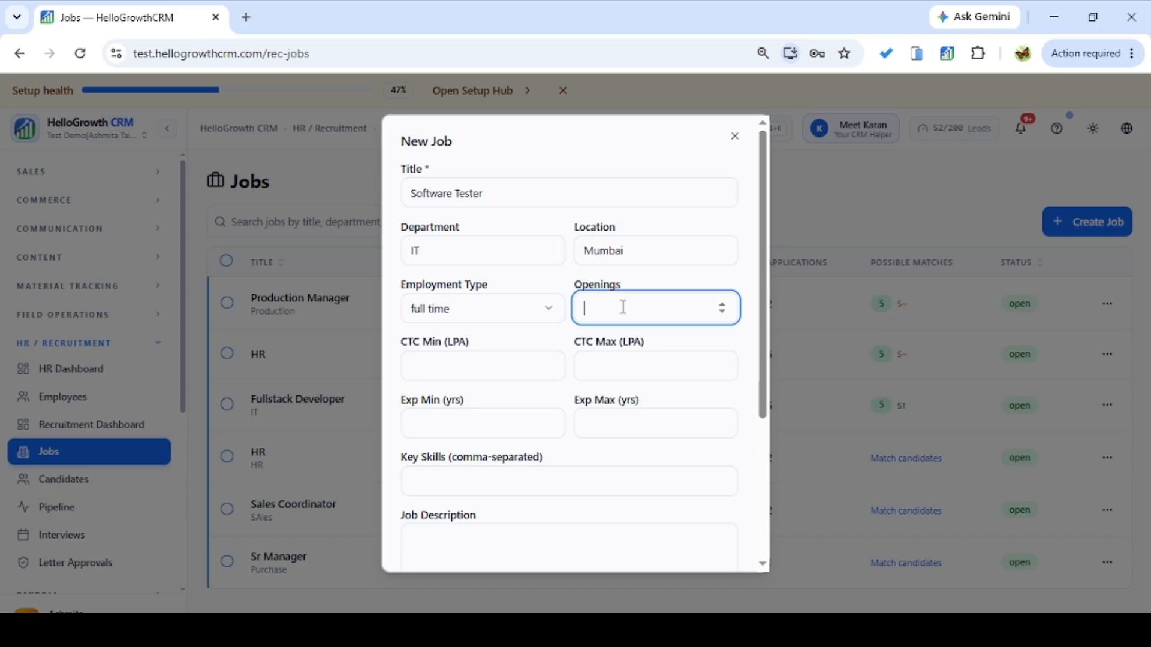
{"action": "type", "text": "2"}
Set the target close date to 9 Jul 2026 and create the job.
{"action": "left_click", "coordinate": [470, 360]}
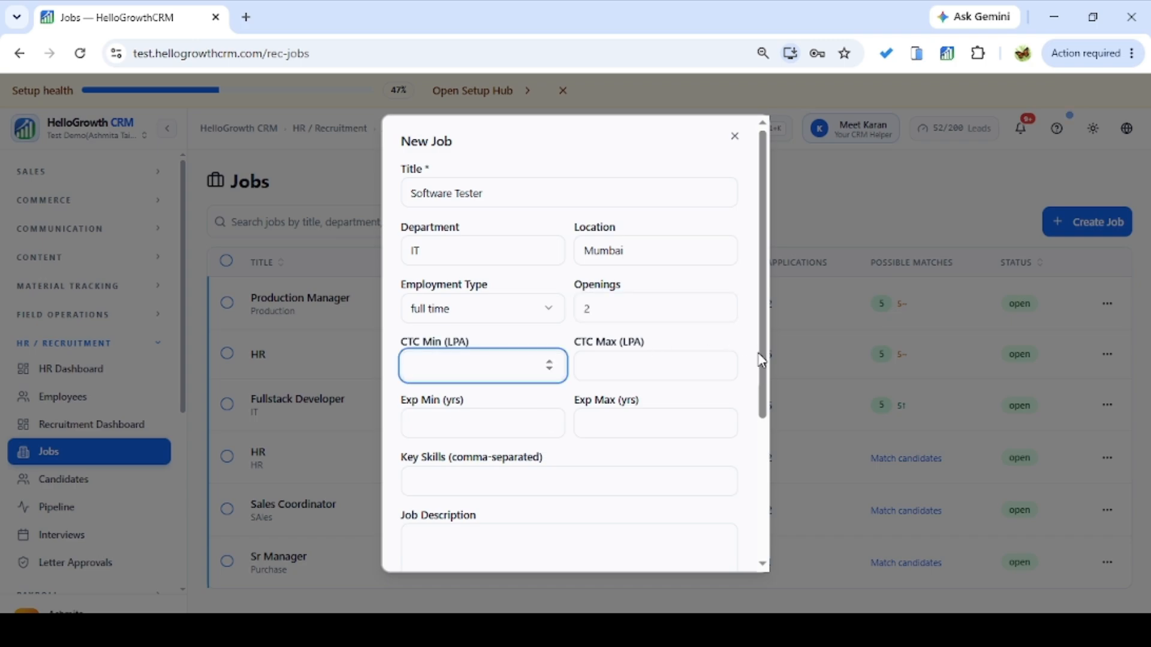
{"action": "left_click_drag", "start_coordinate": [762, 362], "coordinate": [761, 379]}
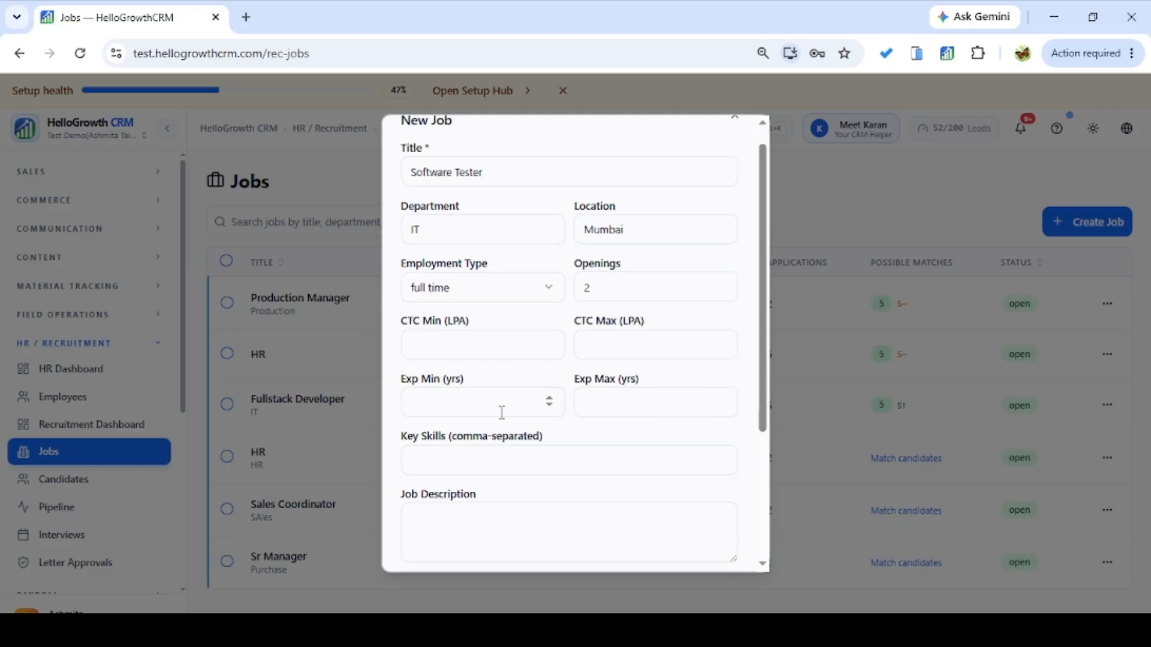
{"action": "left_click", "coordinate": [535, 457]}
{"action": "left_click_drag", "start_coordinate": [761, 401], "coordinate": [757, 490]}
{"action": "left_click", "coordinate": [424, 380]}
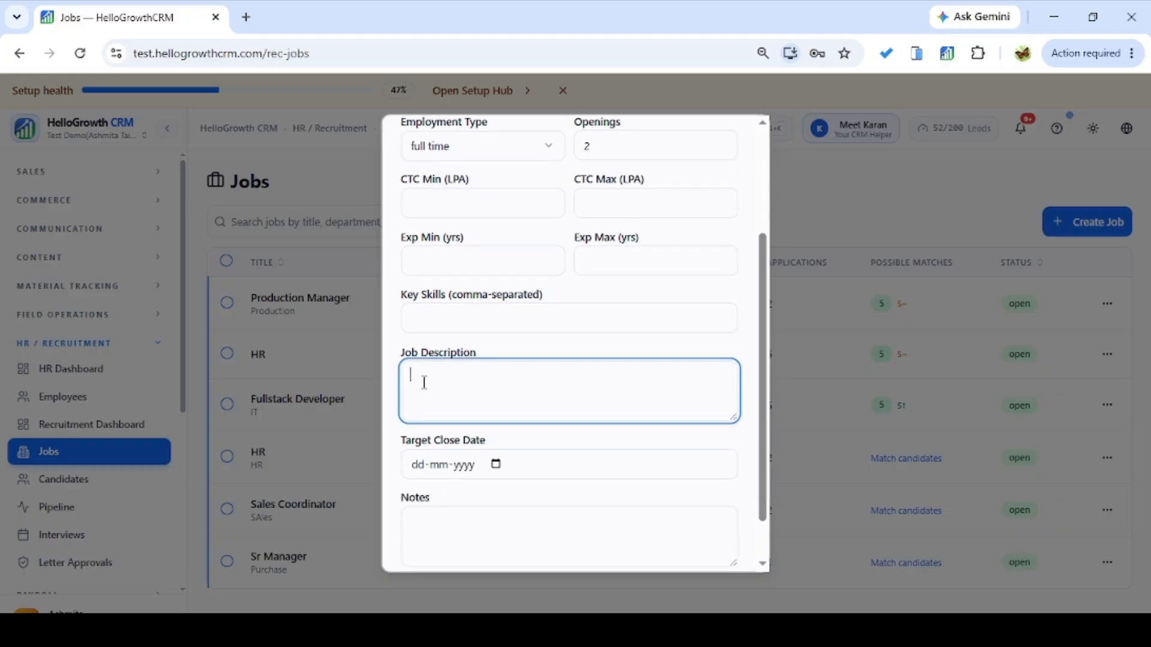
{"action": "left_click", "coordinate": [496, 465]}
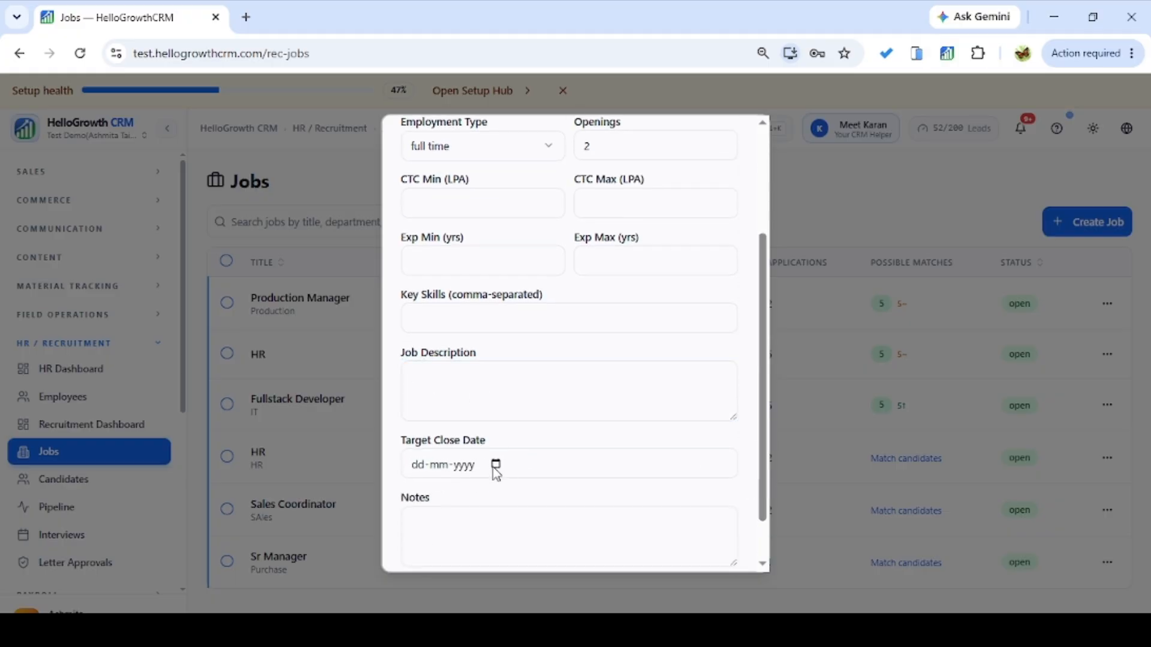
{"action": "left_click", "coordinate": [546, 259]}
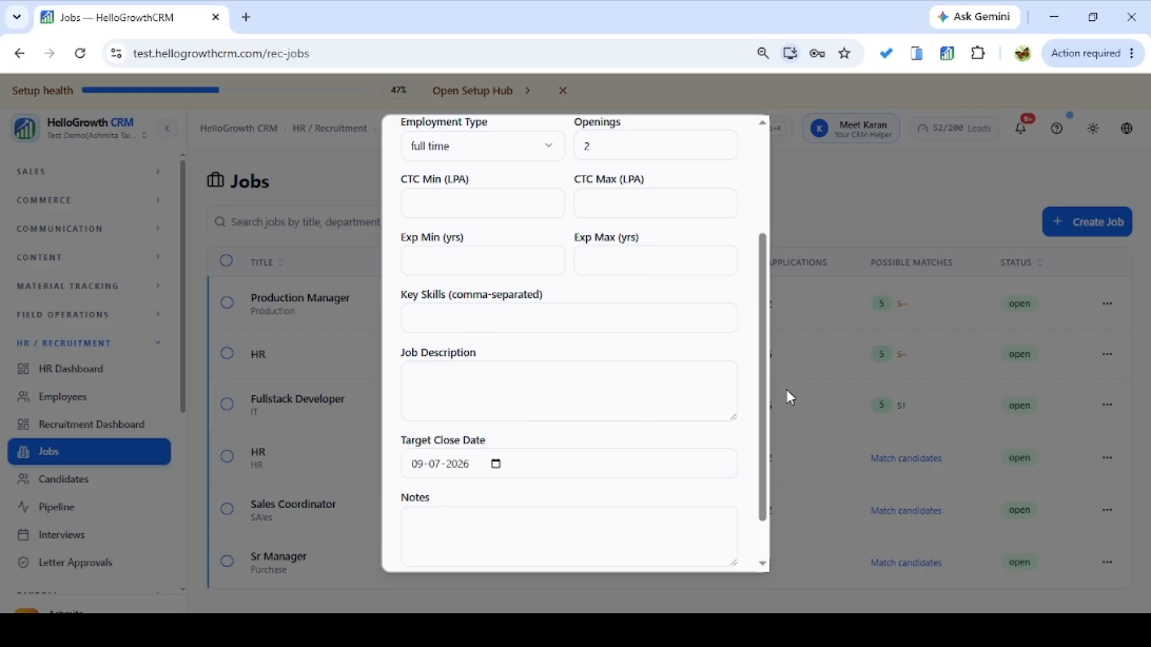
{"action": "left_click_drag", "start_coordinate": [763, 403], "coordinate": [764, 474]}
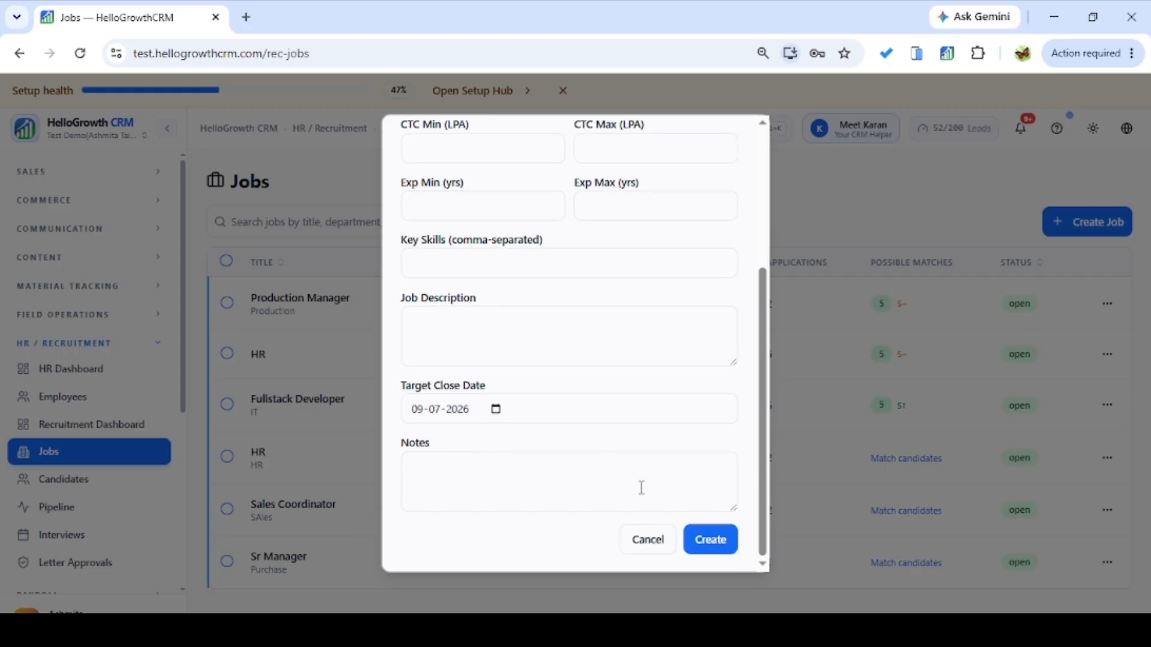
{"action": "left_click", "coordinate": [719, 544]}
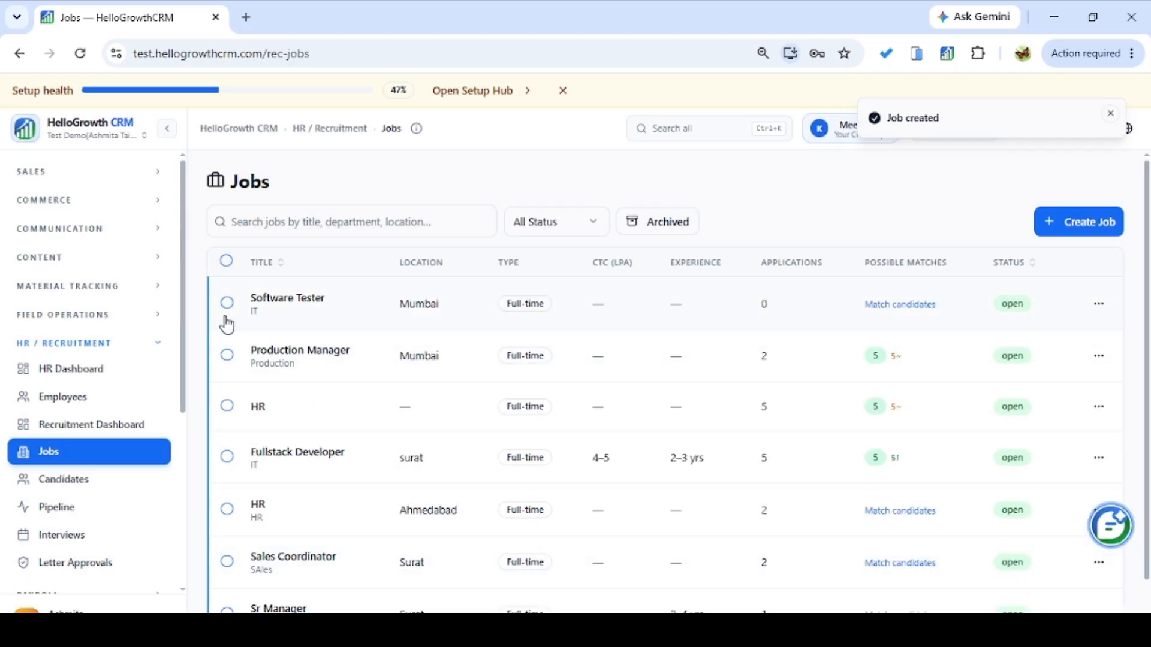
Open the Software Tester job and run AI candidate matching.
{"action": "left_click", "coordinate": [282, 307]}
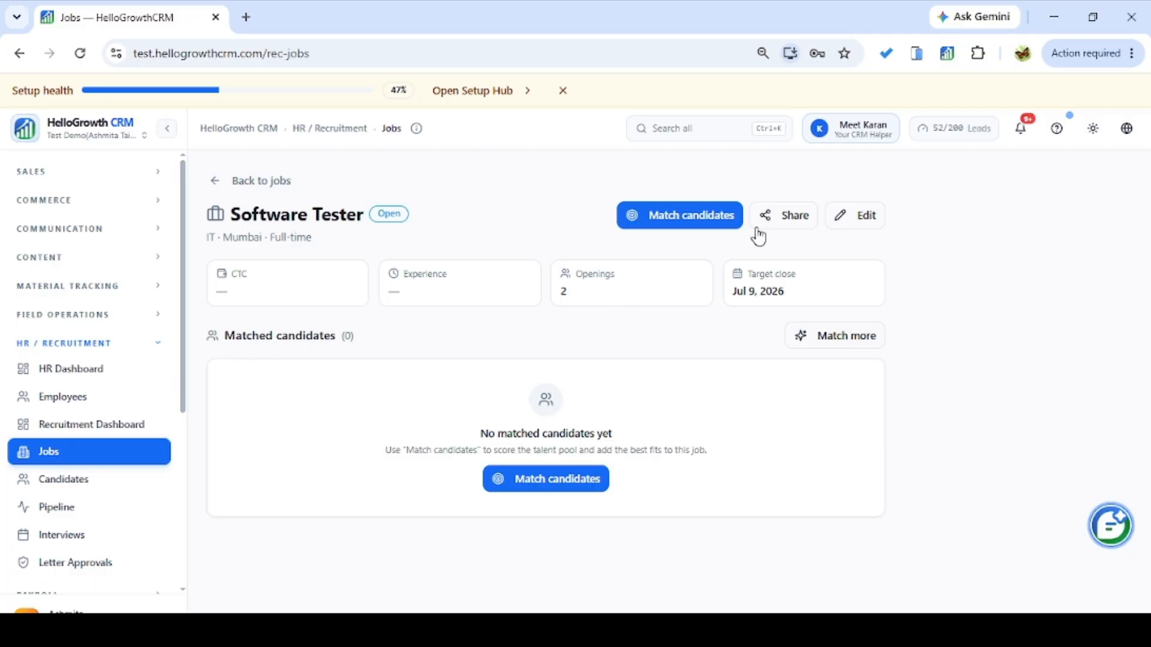
{"action": "left_click", "coordinate": [703, 223]}
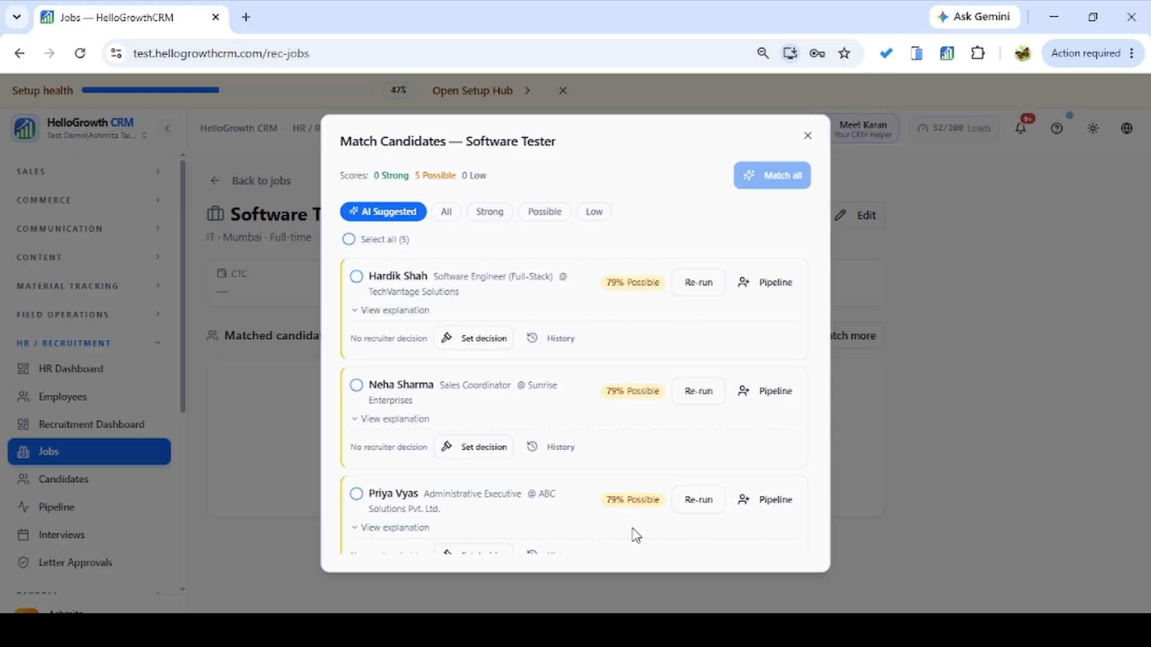
Filter the Software Tester matches by All, Strong, Possible and Low scores.
{"action": "left_click", "coordinate": [356, 276]}
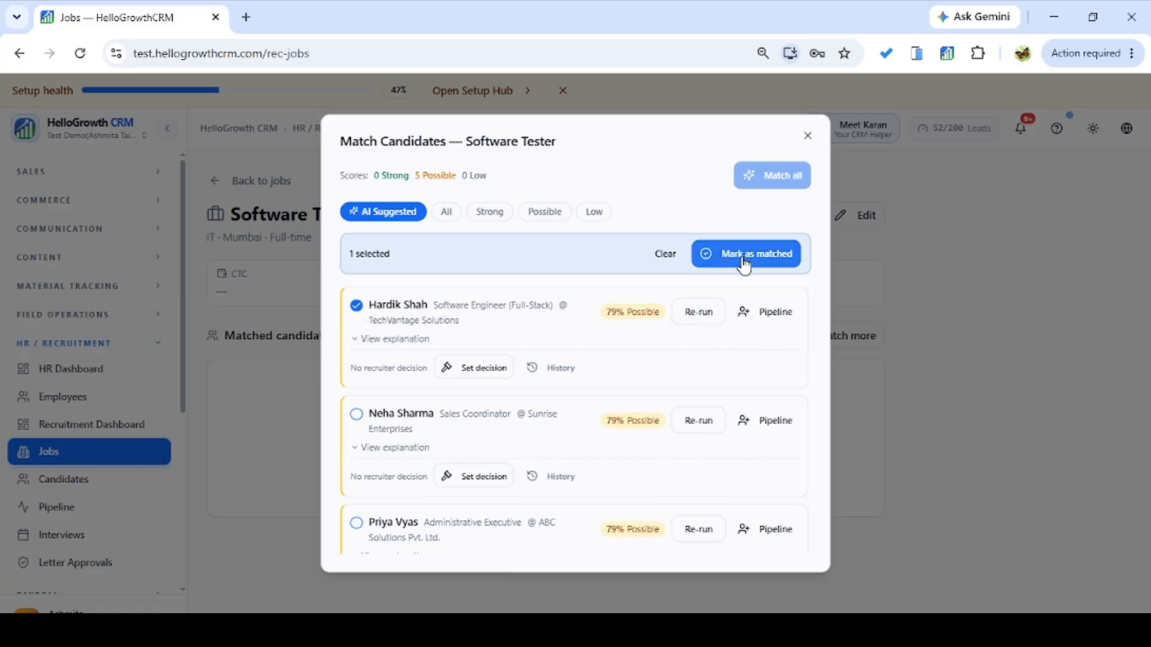
{"action": "left_click", "coordinate": [450, 214]}
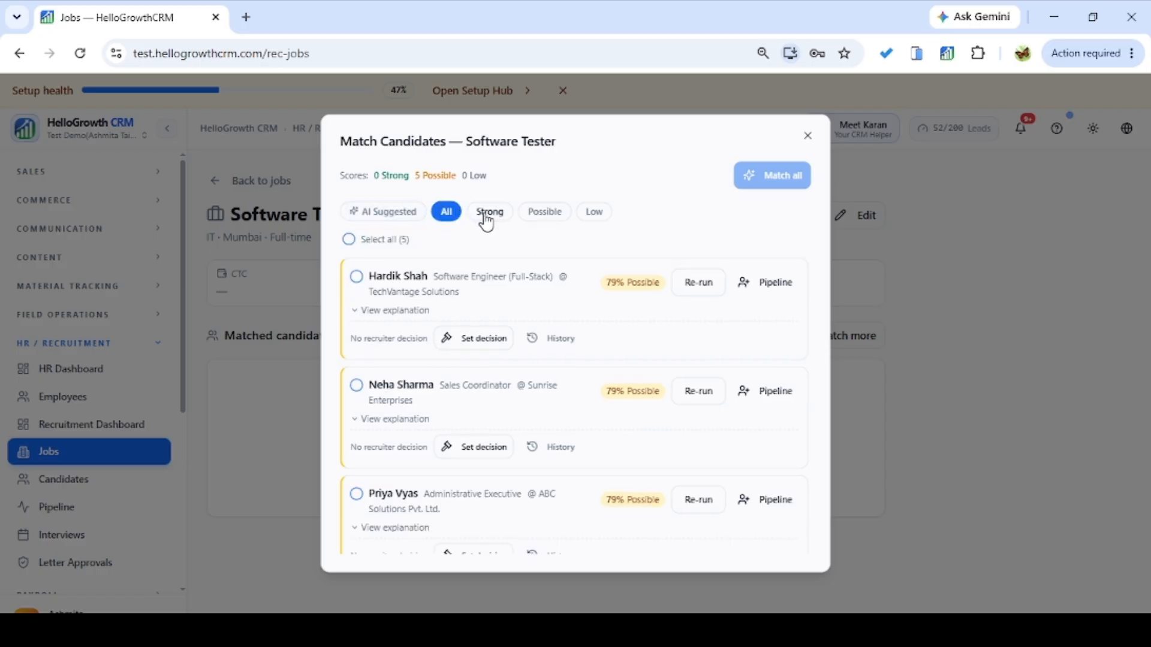
{"action": "left_click", "coordinate": [485, 215]}
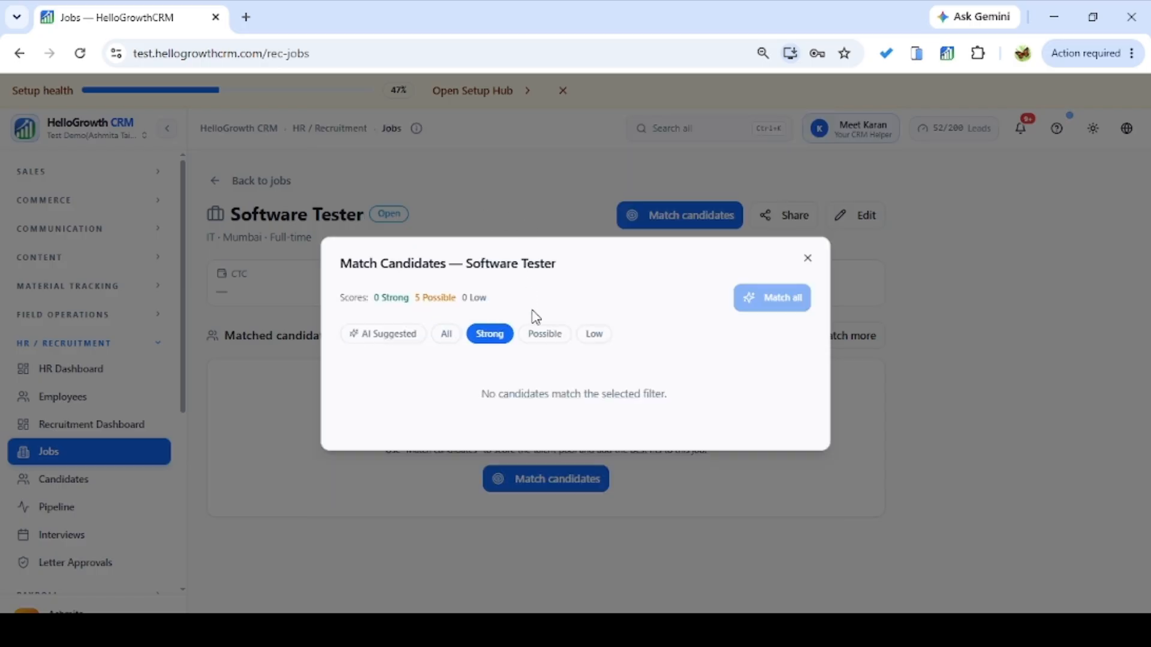
{"action": "left_click", "coordinate": [537, 340]}
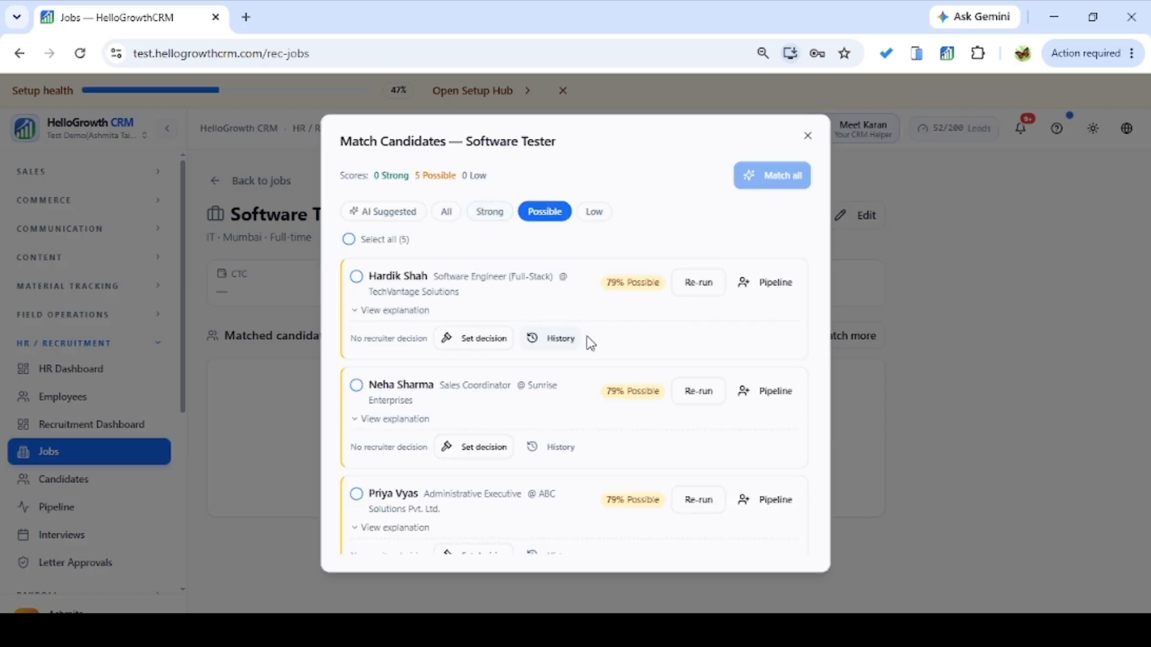
{"action": "left_click", "coordinate": [591, 217]}
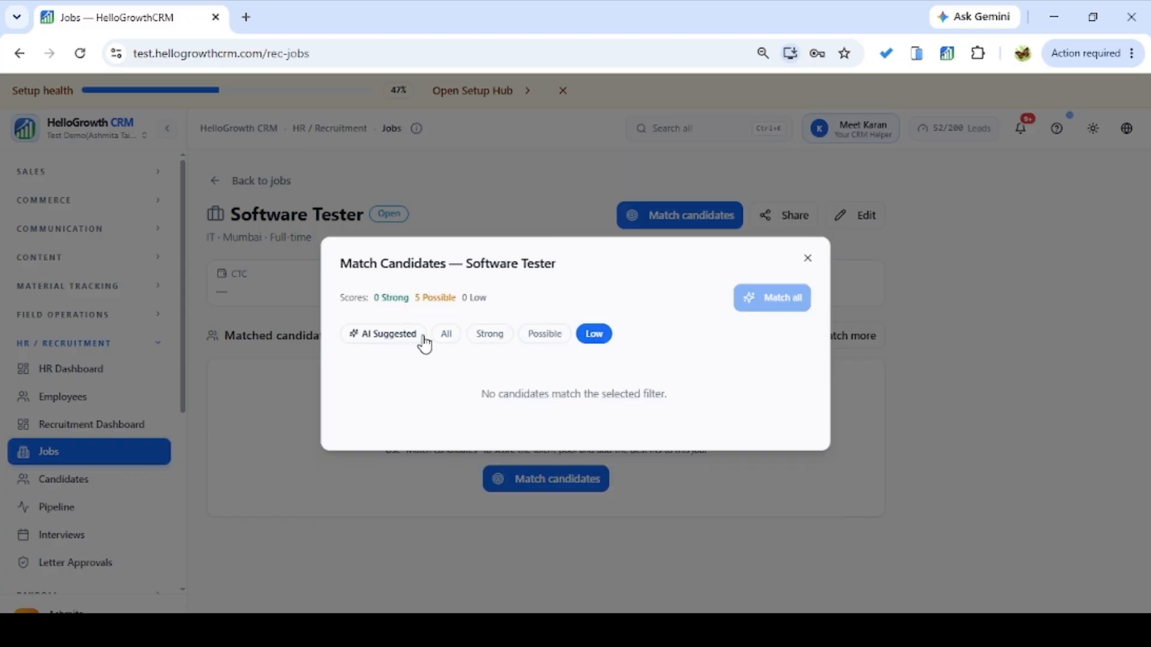
Return to Strong and AI Suggested matches, close the results, and open the job's share options.
{"action": "left_click", "coordinate": [475, 341]}
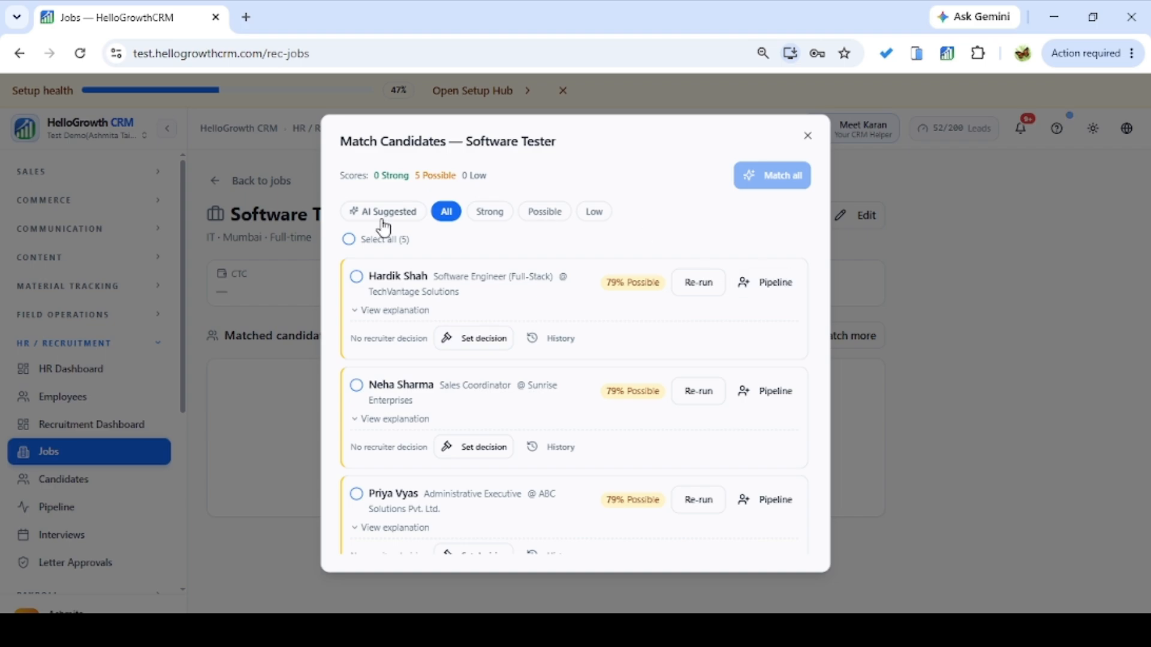
{"action": "left_click", "coordinate": [384, 220]}
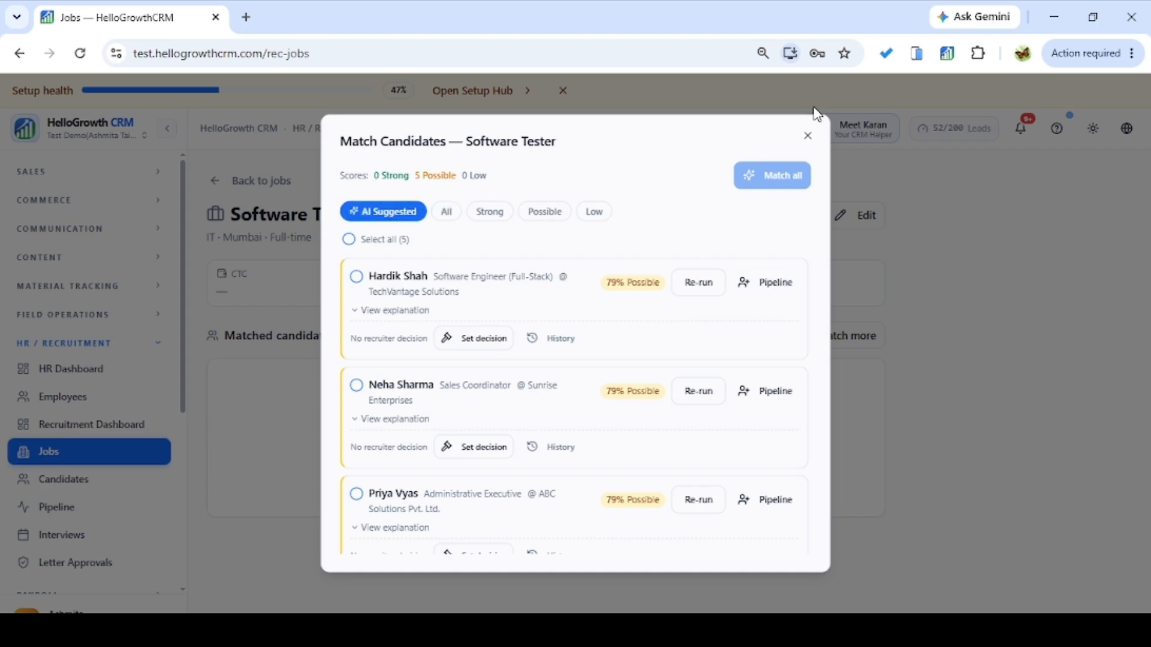
{"action": "left_click", "coordinate": [807, 136]}
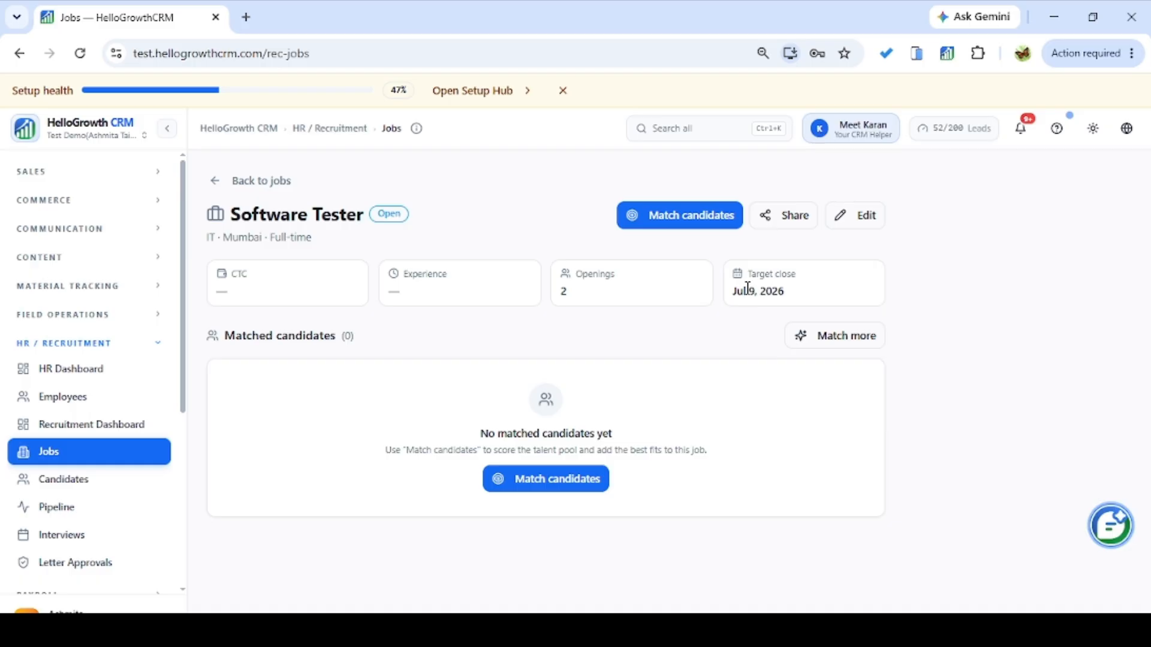
{"action": "left_click", "coordinate": [786, 220]}
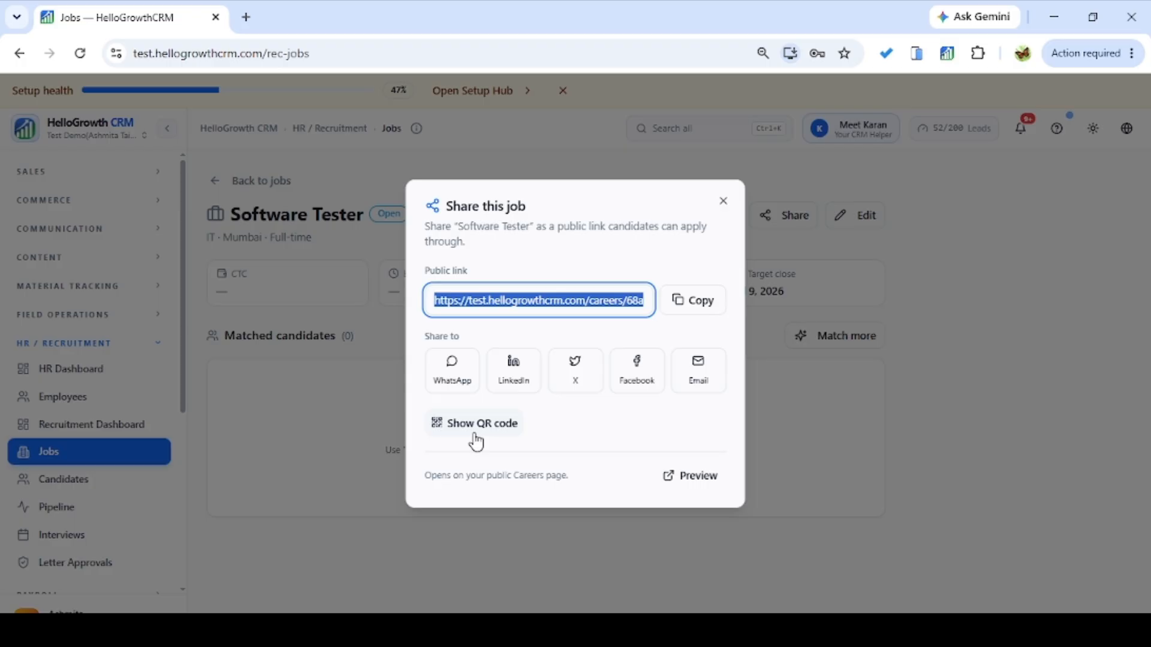
Copy the Software Tester job's public link and load it in a new Chrome tab.
{"action": "left_click", "coordinate": [691, 315]}
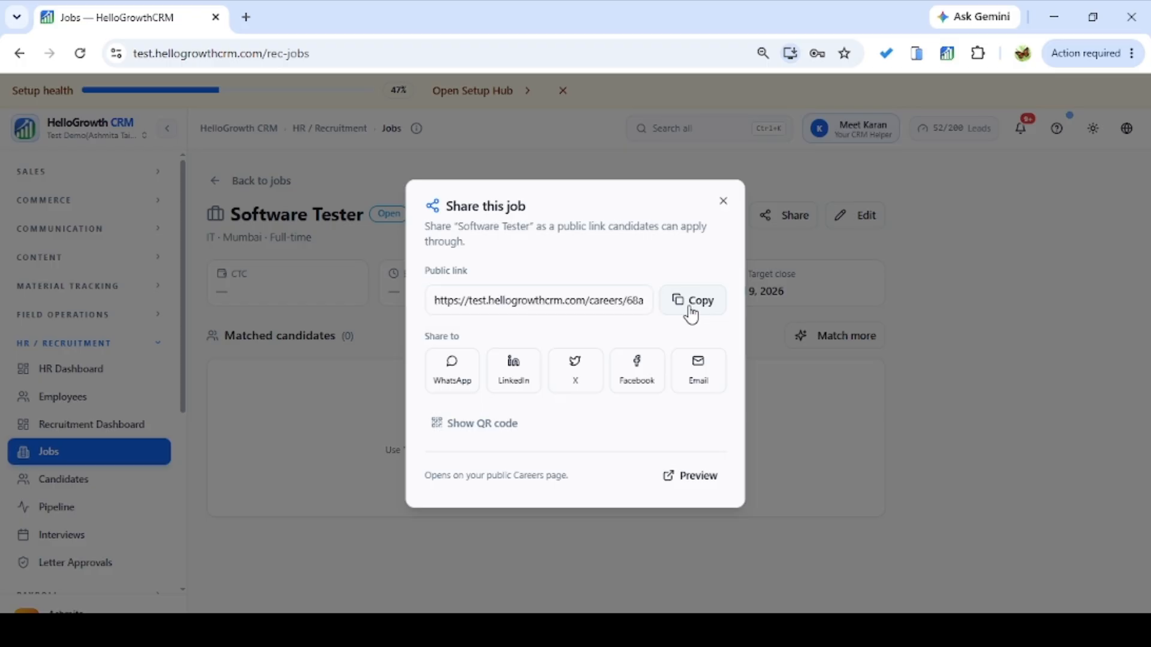
{"action": "left_click", "coordinate": [246, 18]}
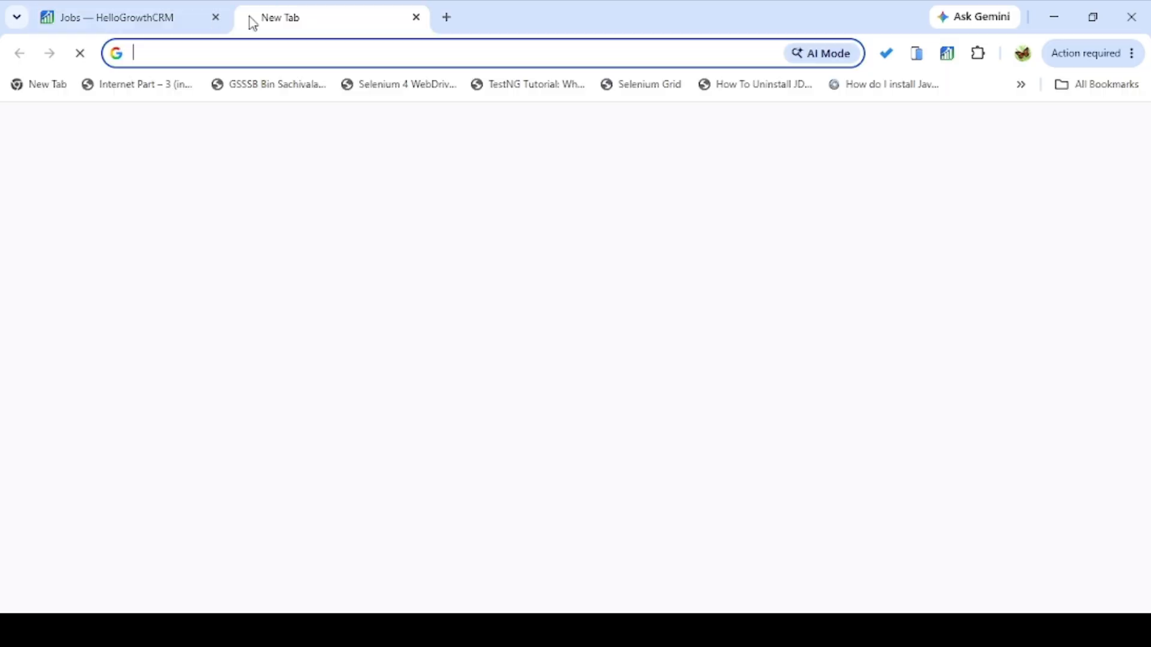
{"action": "key", "text": "ctrl+v"}
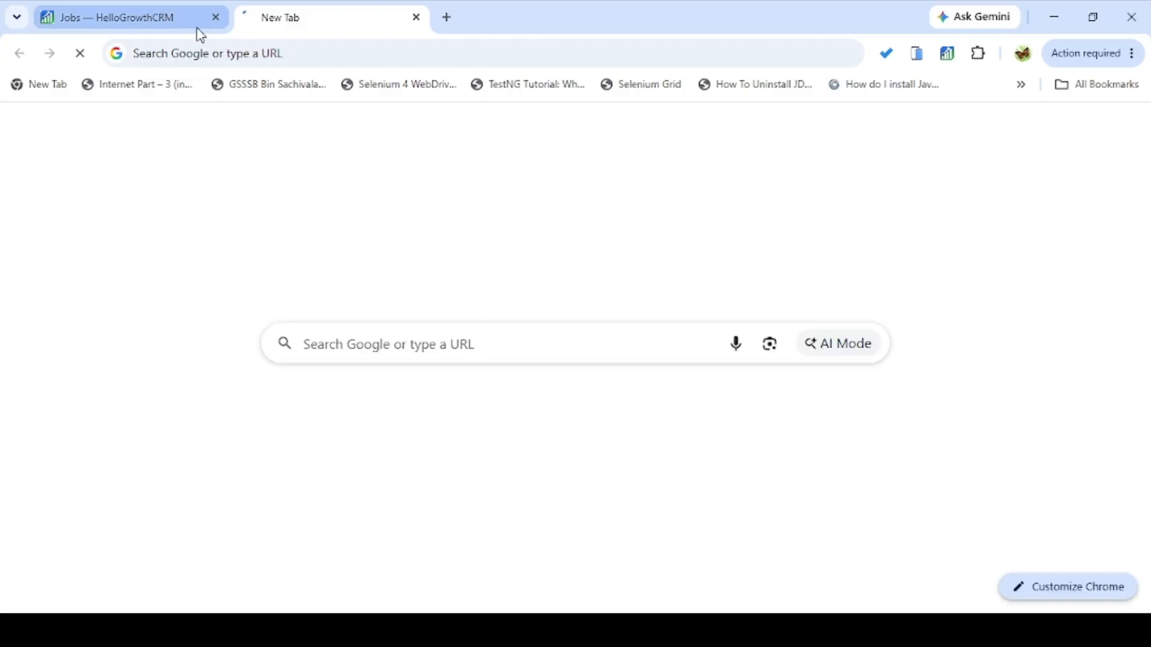
{"action": "key", "text": "ctrl+v"}
{"action": "key", "text": "Return"}
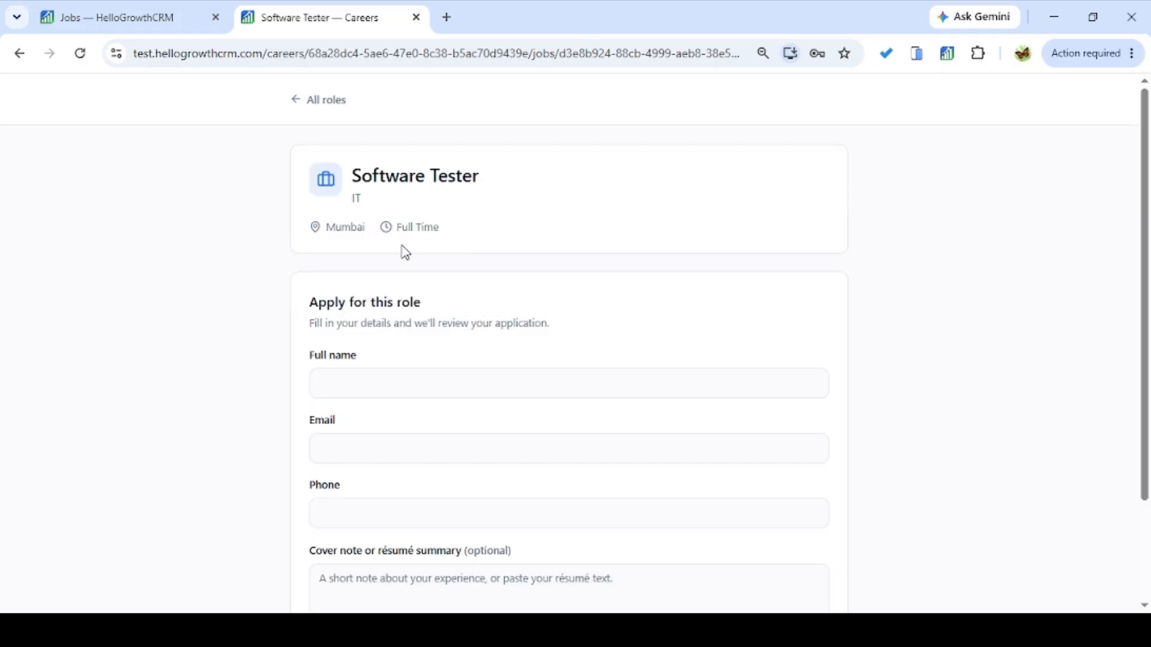
Fill in the applicant's full name, e-mail address and phone number.
{"action": "left_click_drag", "start_coordinate": [353, 188], "coordinate": [360, 188]}
{"action": "left_click", "coordinate": [761, 258]}
{"action": "left_click", "coordinate": [409, 375]}
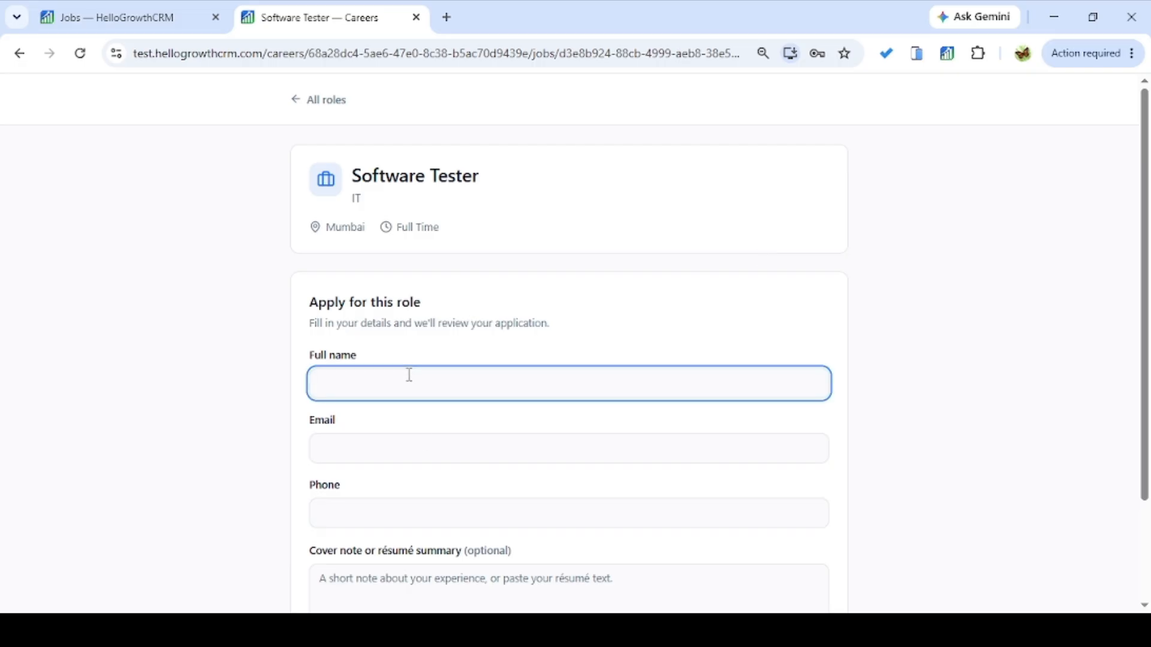
{"action": "left_click", "coordinate": [386, 450]}
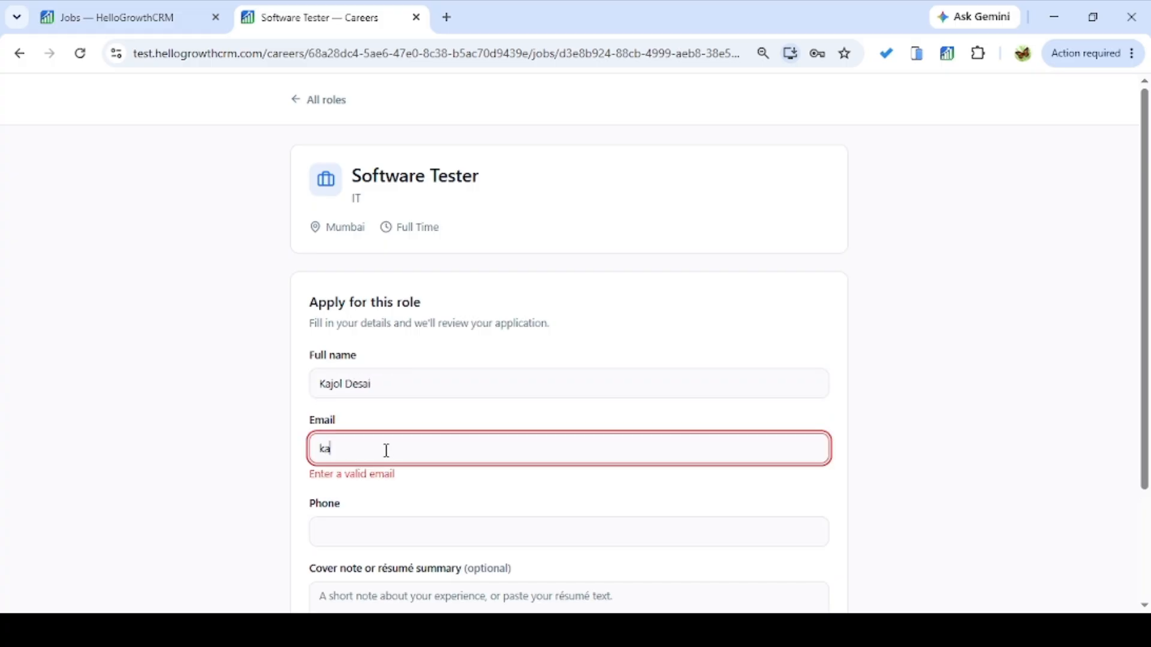
{"action": "left_click", "coordinate": [368, 513]}
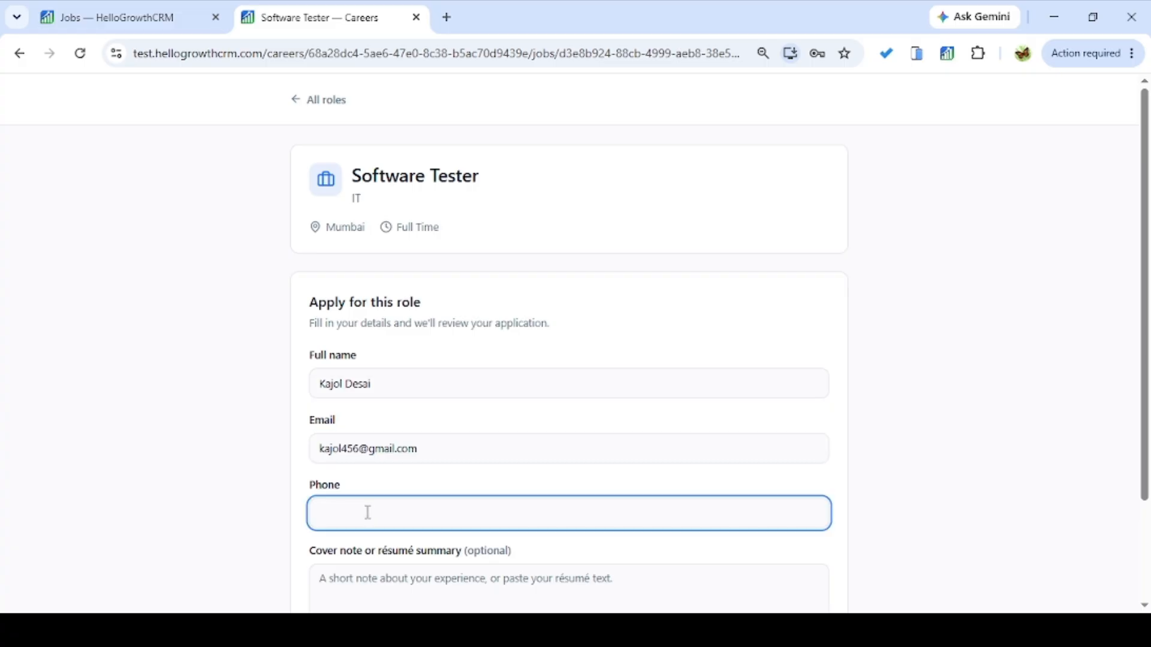
Submit the Software Tester application and return to the CRM job page.
{"action": "scroll", "coordinate": [1148, 336], "scroll_direction": "down", "scroll_amount": 3}
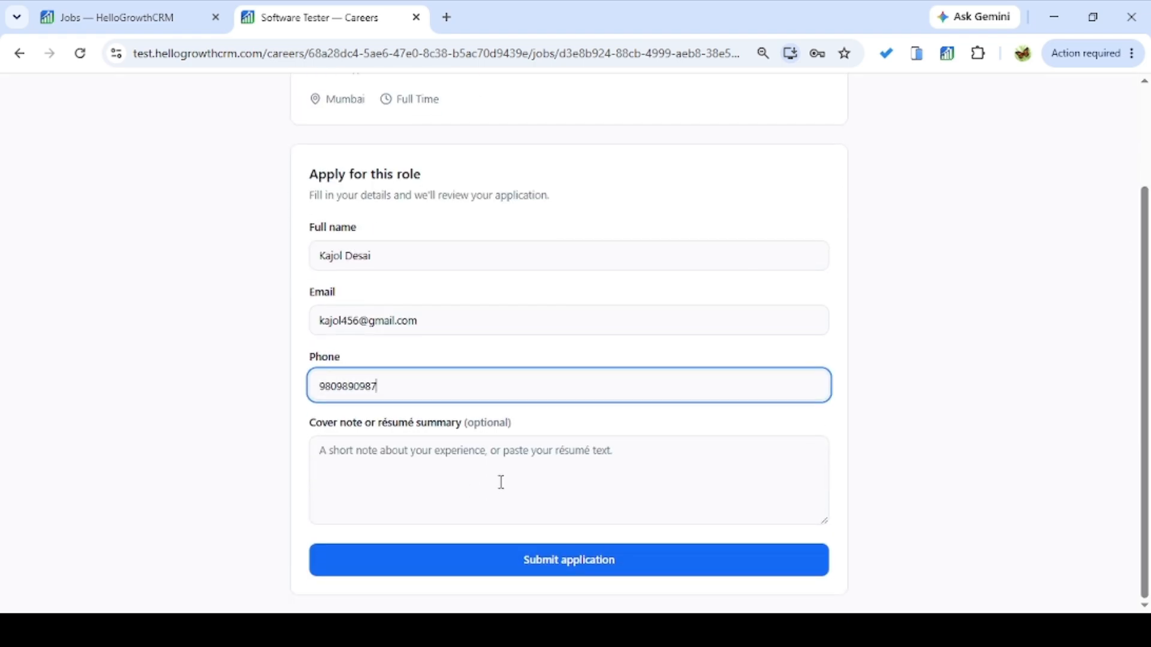
{"action": "left_click", "coordinate": [555, 569]}
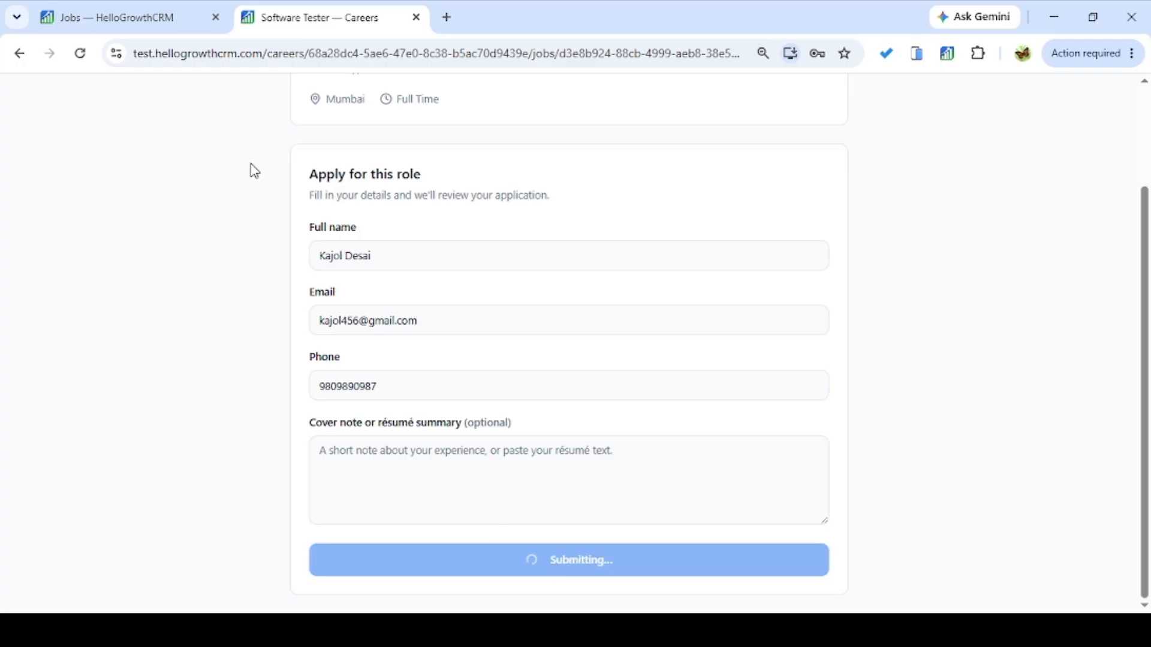
{"action": "left_click", "coordinate": [173, 10]}
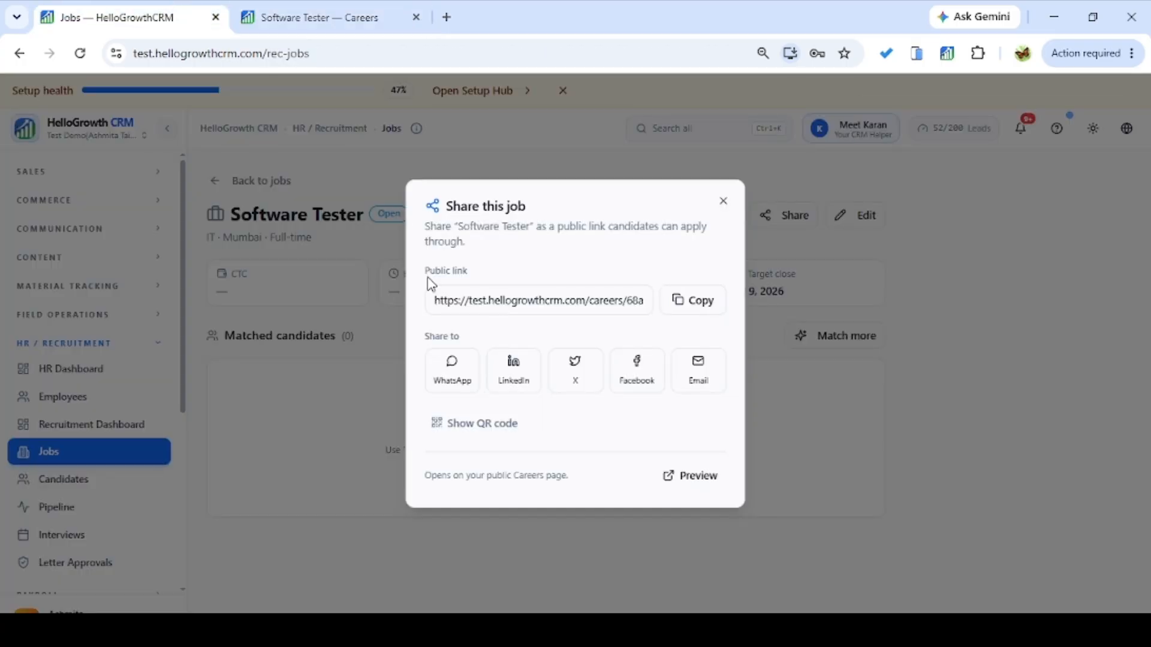
Close the Share dialog and return to the Software Tester careers confirmation page.
{"action": "left_click", "coordinate": [723, 205]}
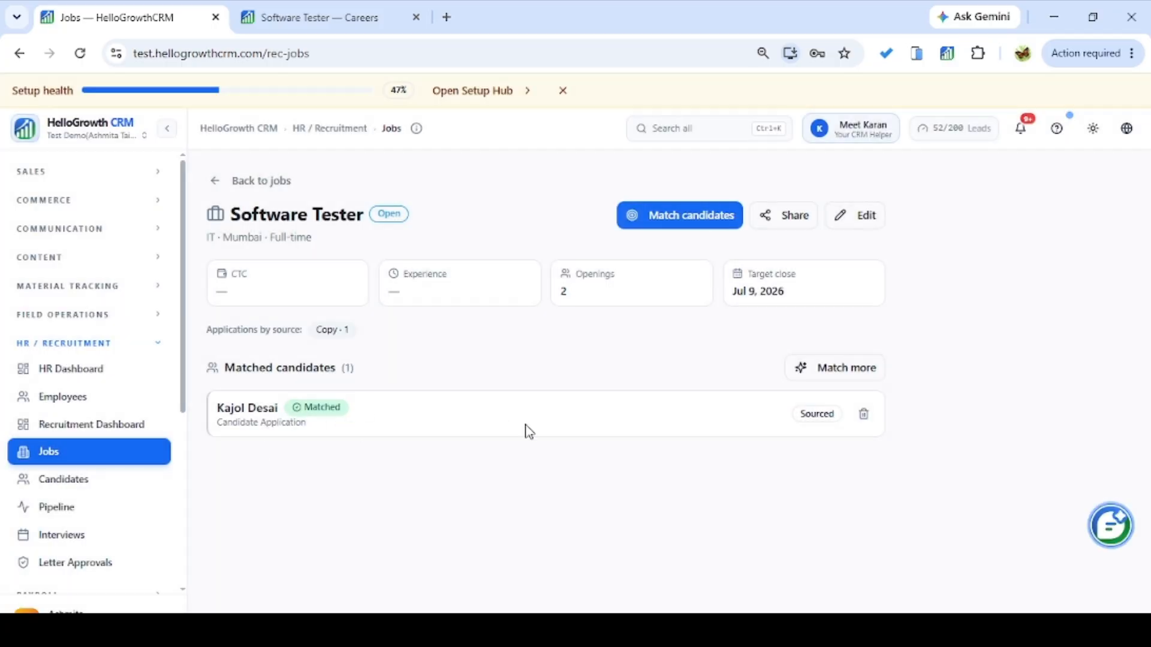
{"action": "left_click", "coordinate": [362, 15]}
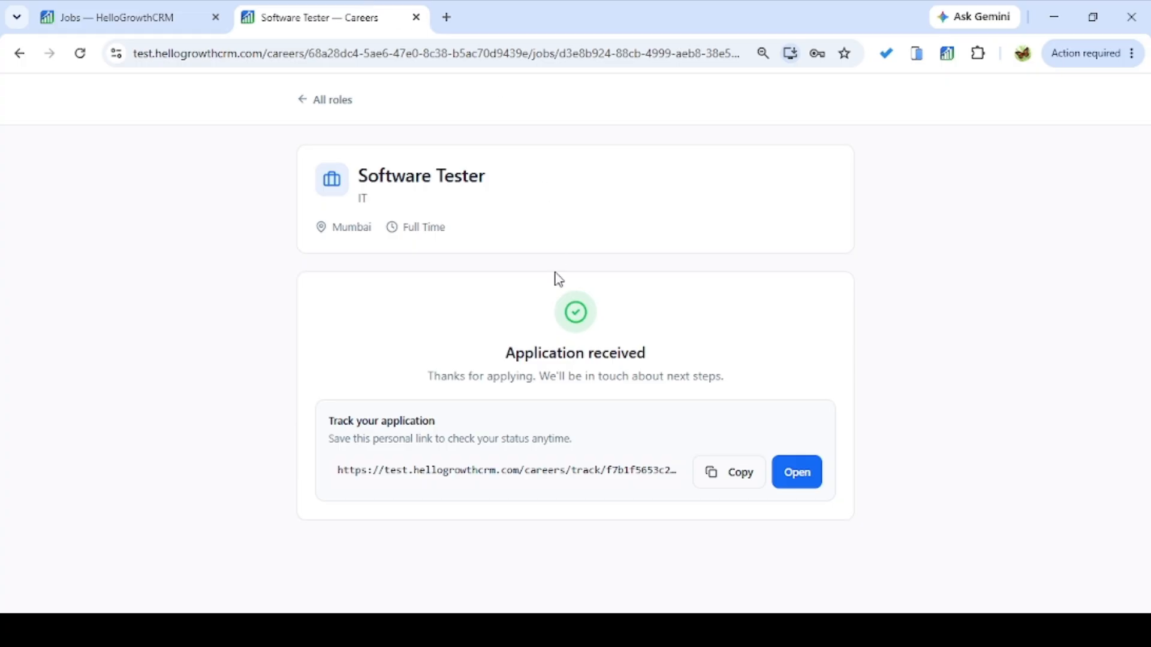
{"action": "left_click", "coordinate": [90, 12]}
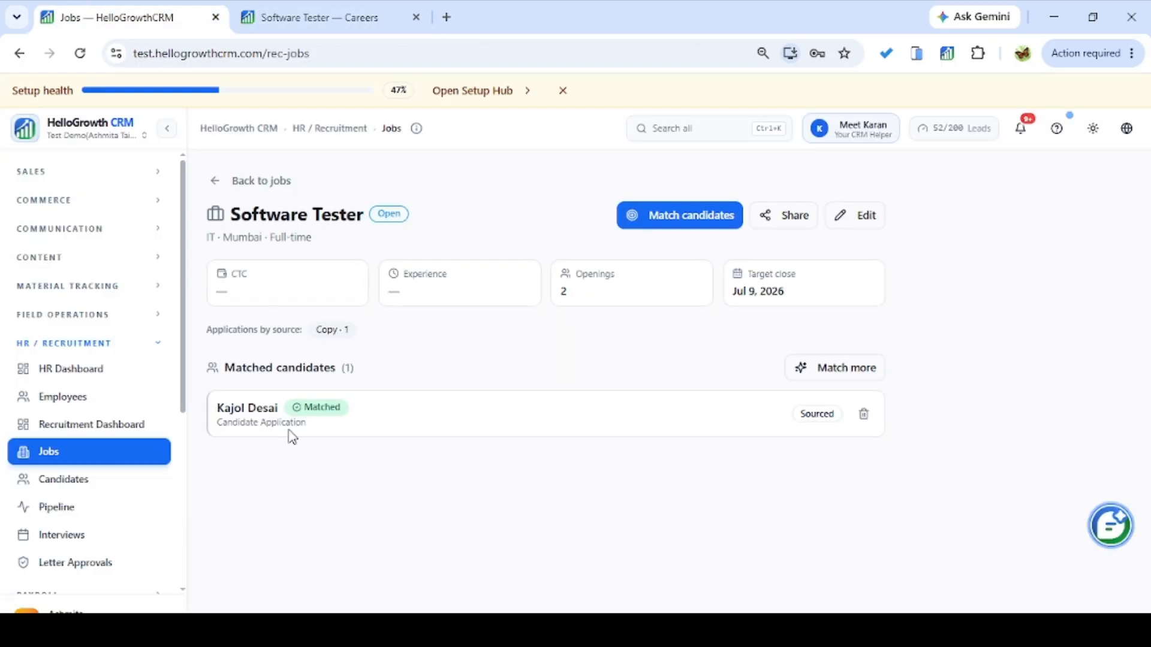
{"action": "left_click", "coordinate": [294, 9]}
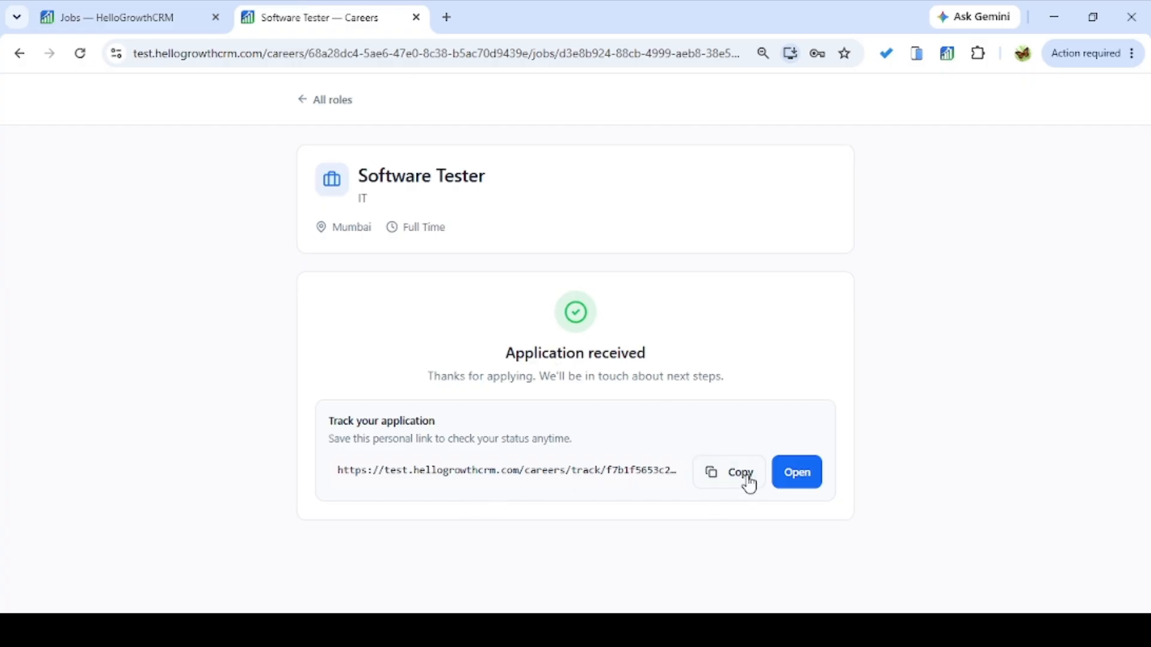
Open the copied application tracking link in a new tab, then return to the Software Tester job.
{"action": "left_click", "coordinate": [747, 478]}
{"action": "left_click", "coordinate": [447, 17]}
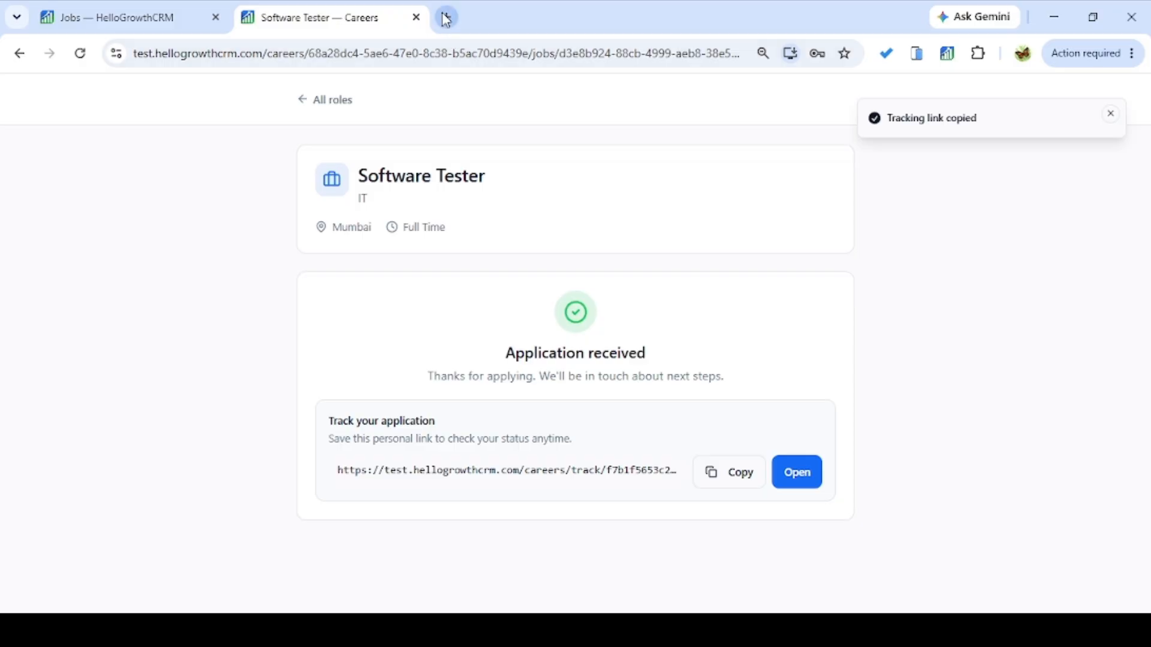
{"action": "key", "text": "ctrl+v"}
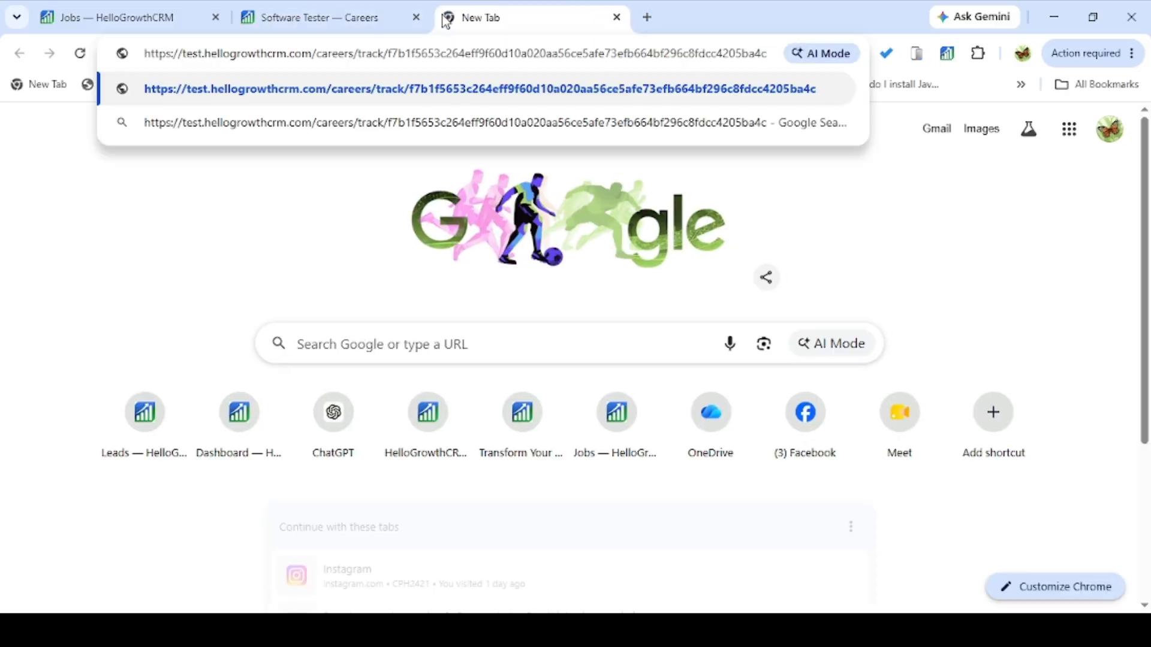
{"action": "key", "text": "Return"}
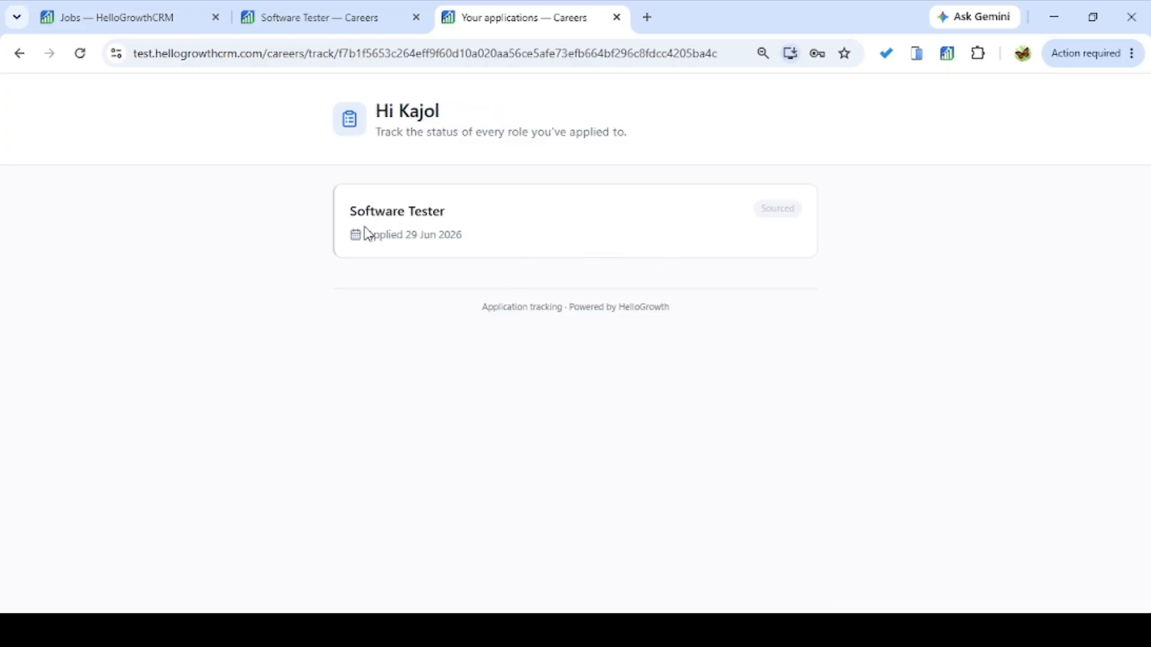
{"action": "left_click", "coordinate": [139, 9]}
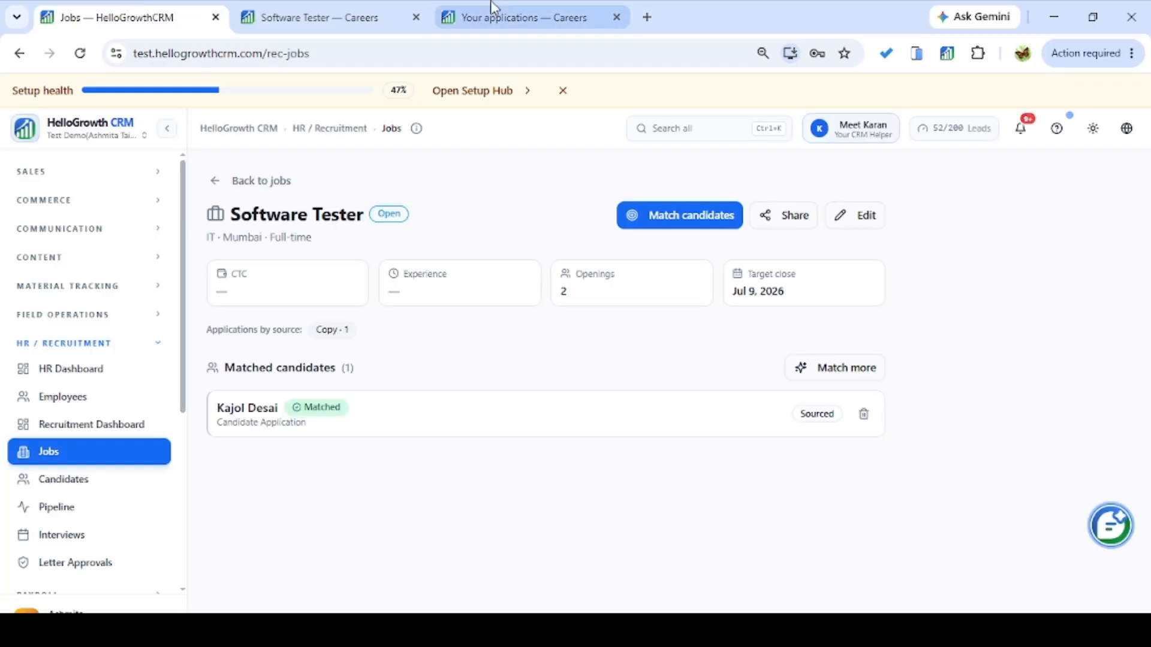
Close the tracking and careers tabs, view the Edit Job dialog without changes, and choose Match more.
{"action": "left_click", "coordinate": [617, 17]}
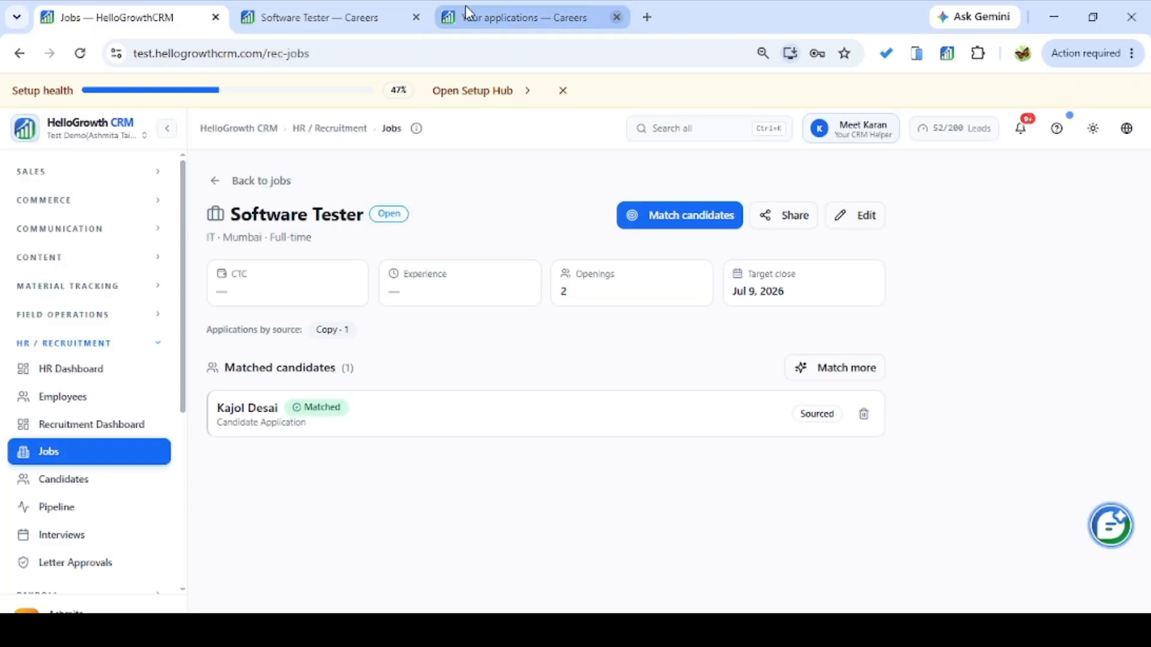
{"action": "left_click", "coordinate": [416, 17]}
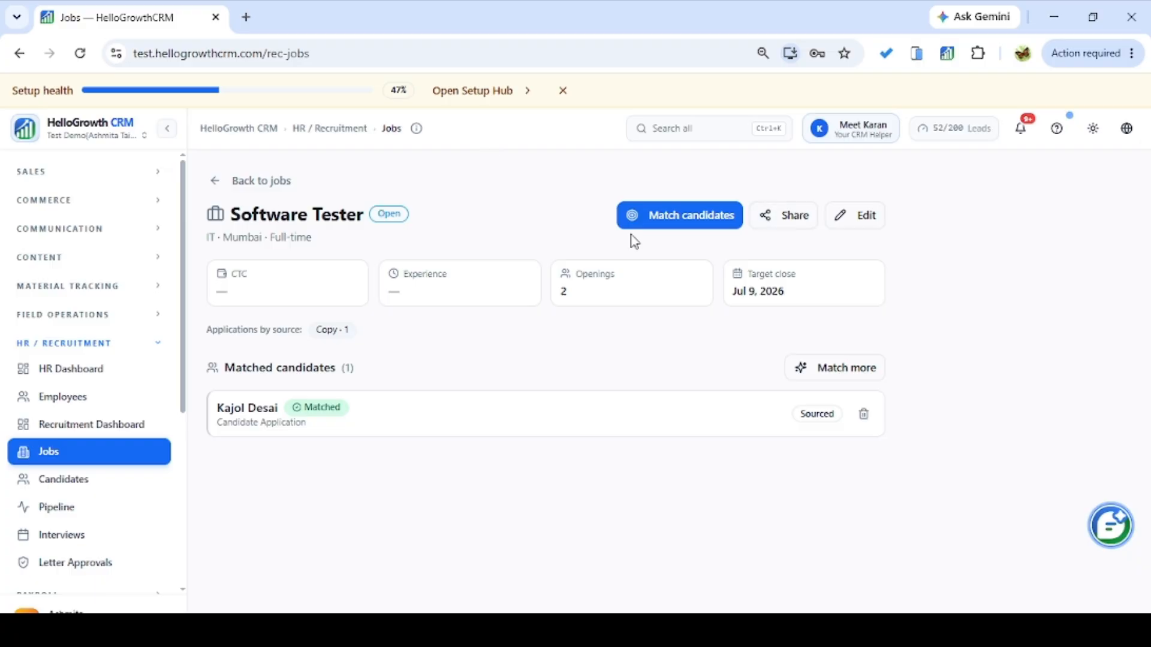
{"action": "left_click", "coordinate": [869, 219]}
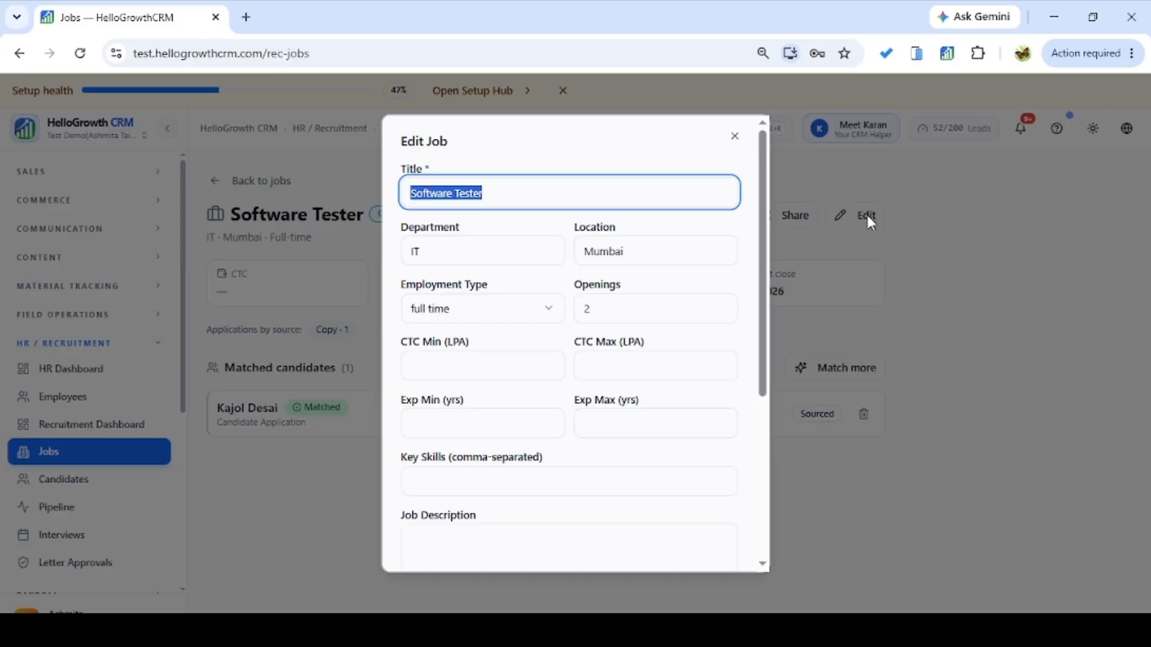
{"action": "mouse_move", "coordinate": [760, 239]}
{"action": "left_mouse_down"}
{"action": "mouse_move", "coordinate": [760, 390]}
{"action": "mouse_move", "coordinate": [766, 219]}
{"action": "left_mouse_up"}
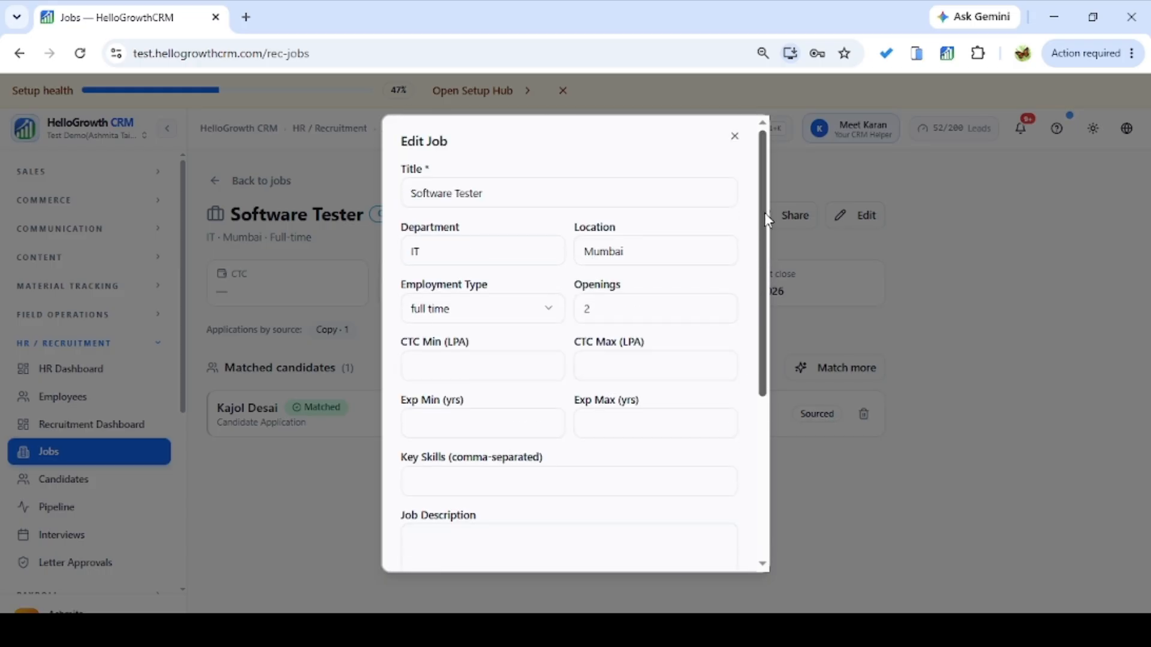
{"action": "left_click", "coordinate": [735, 137]}
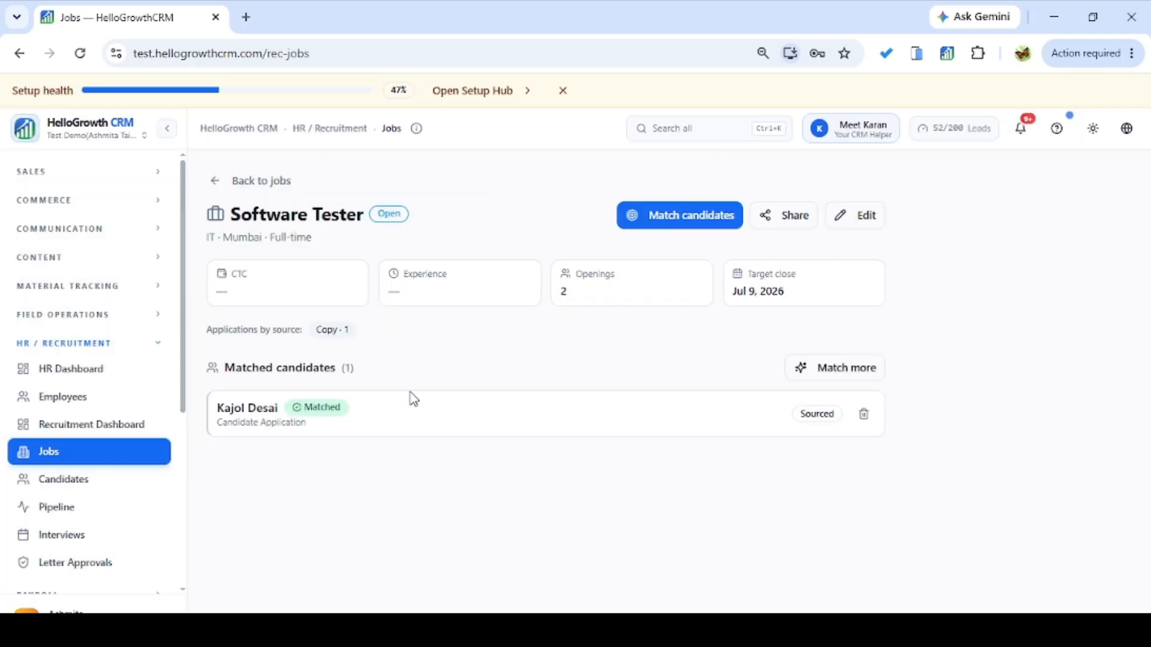
{"action": "left_click", "coordinate": [847, 374]}
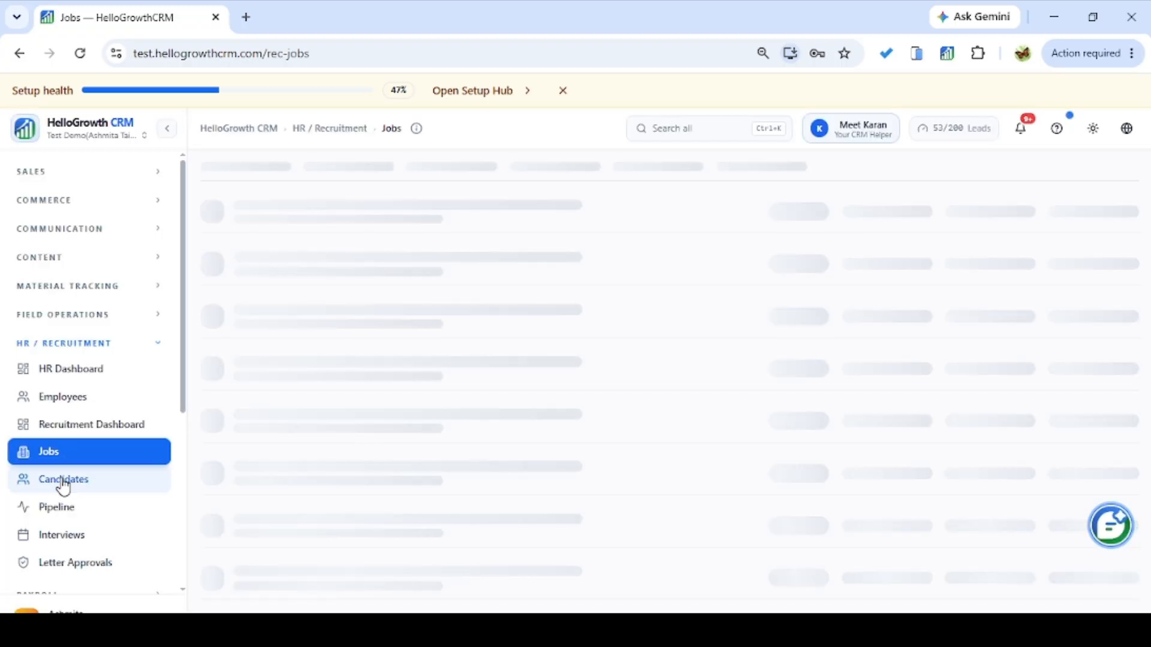
View the Software Tester job's details from the Jobs list.
{"action": "left_click", "coordinate": [63, 483]}
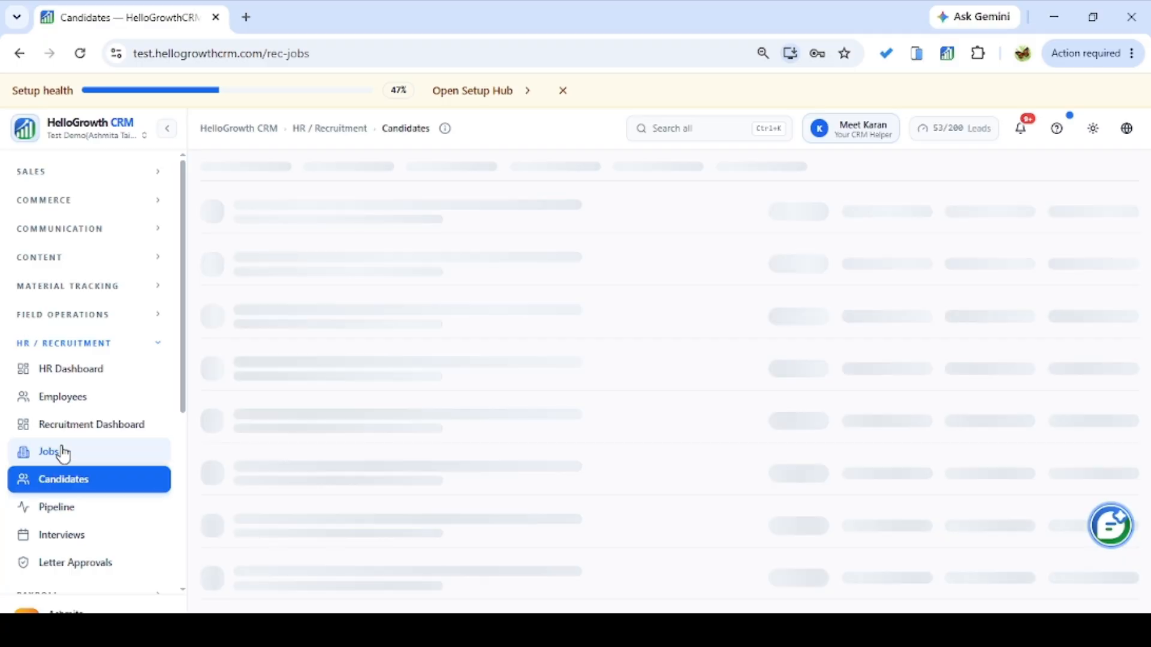
{"action": "left_click", "coordinate": [64, 454]}
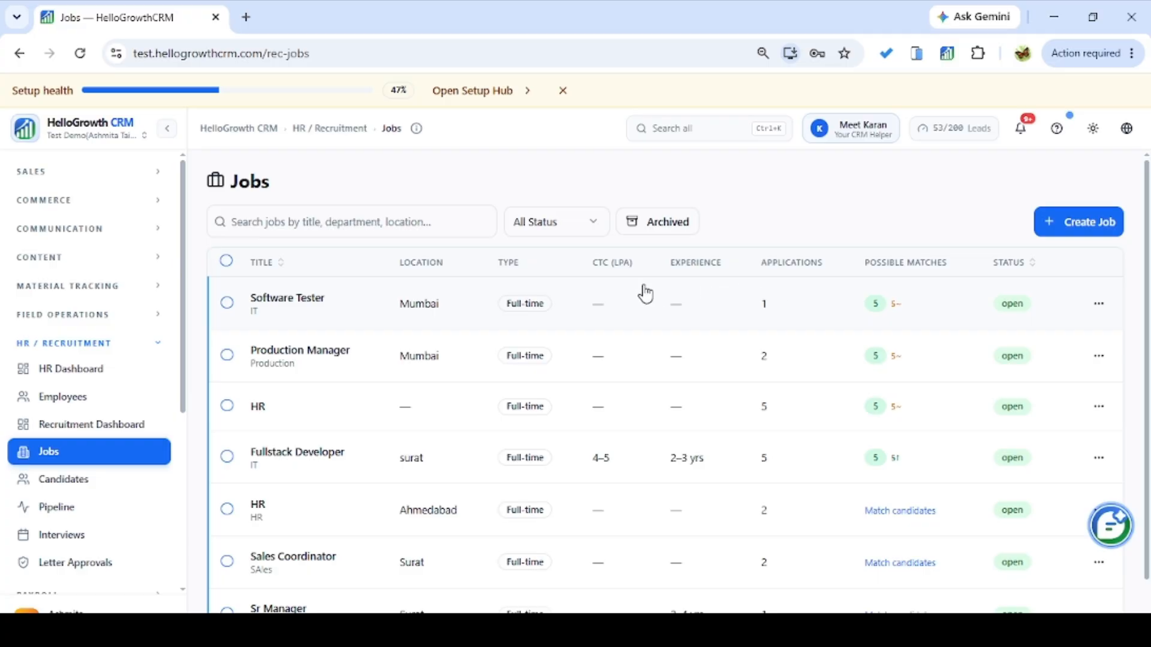
{"action": "left_click", "coordinate": [1100, 306]}
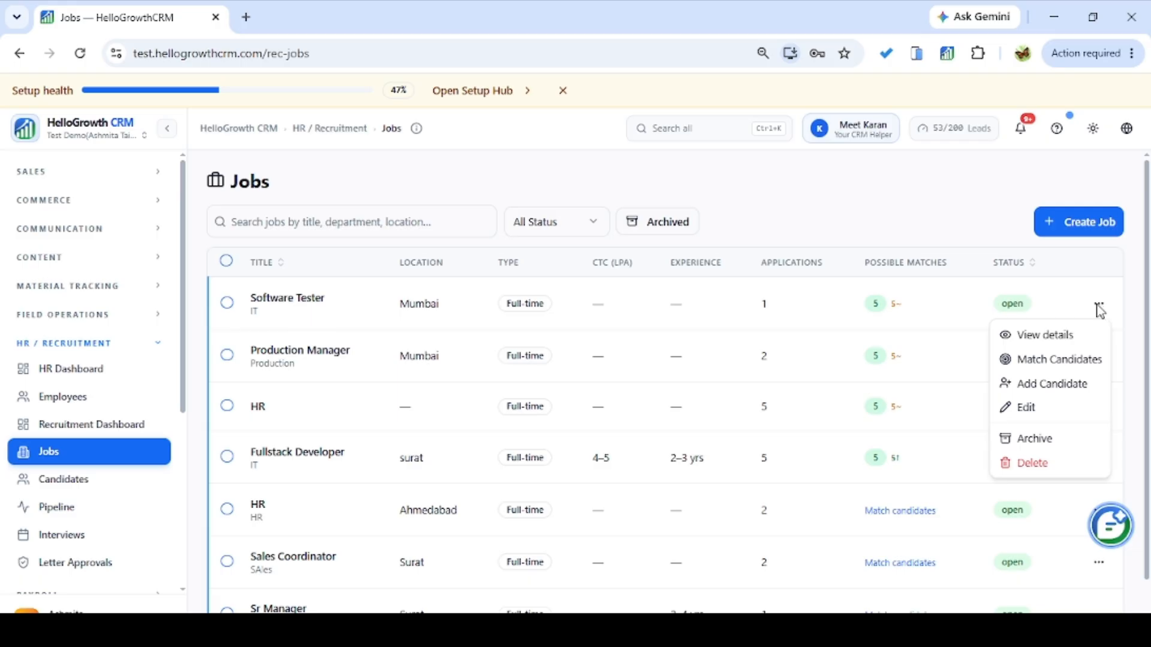
{"action": "left_click", "coordinate": [1074, 341]}
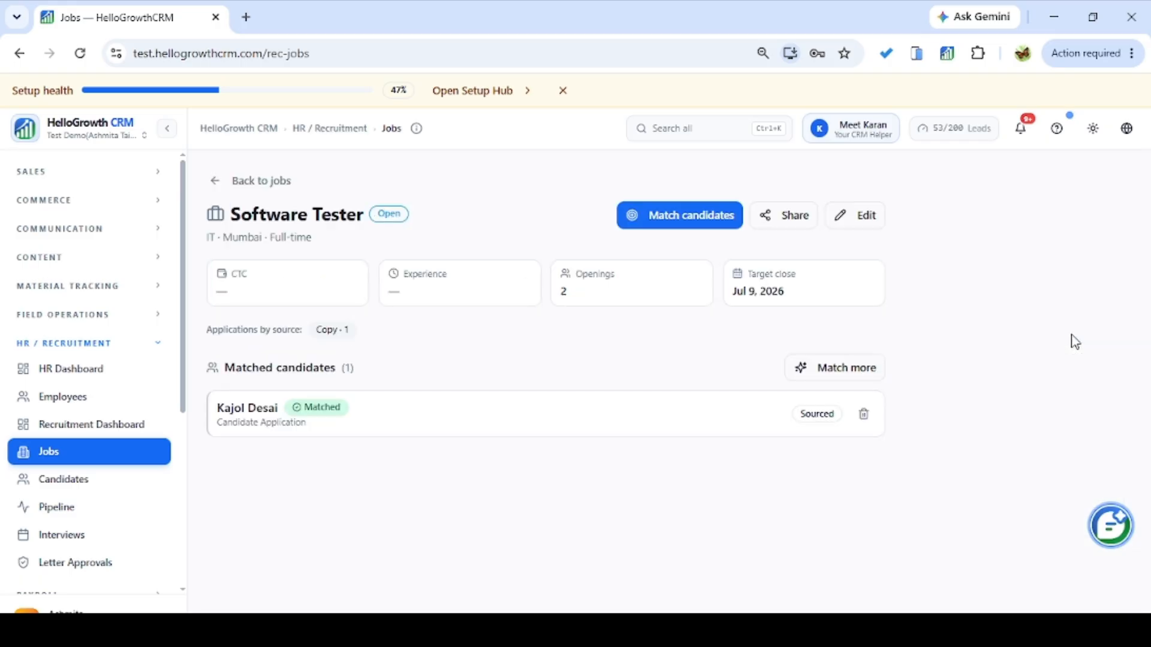
{"action": "left_click", "coordinate": [231, 180]}
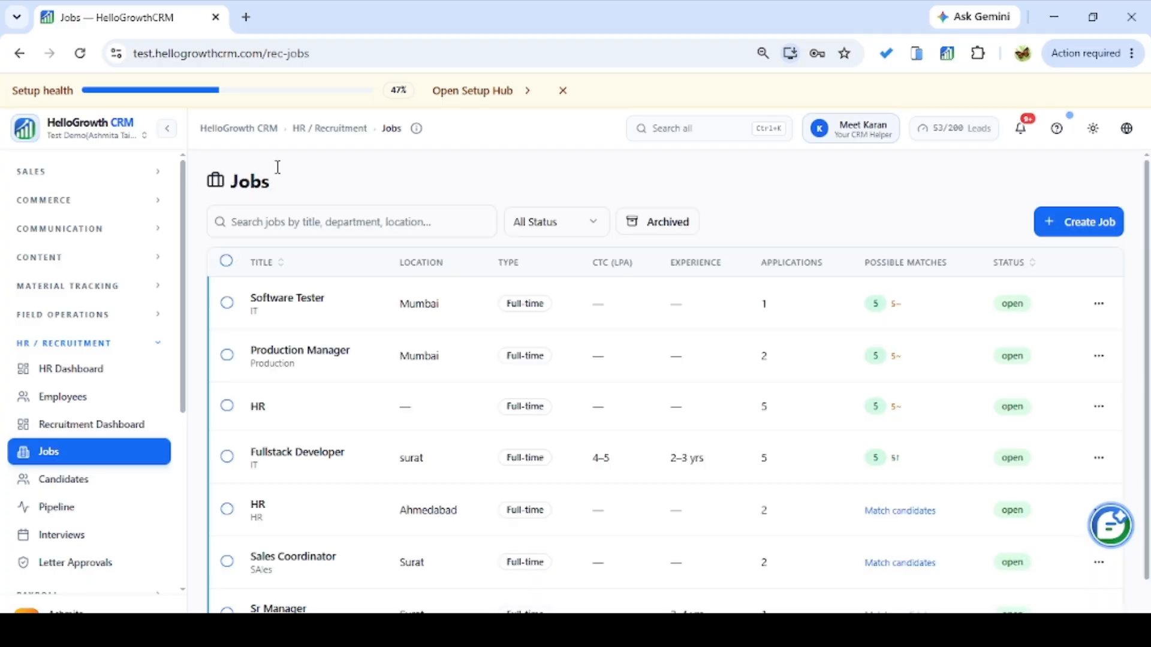
Check the suggested candidate matches for the Software Tester job.
{"action": "left_click", "coordinate": [1099, 304]}
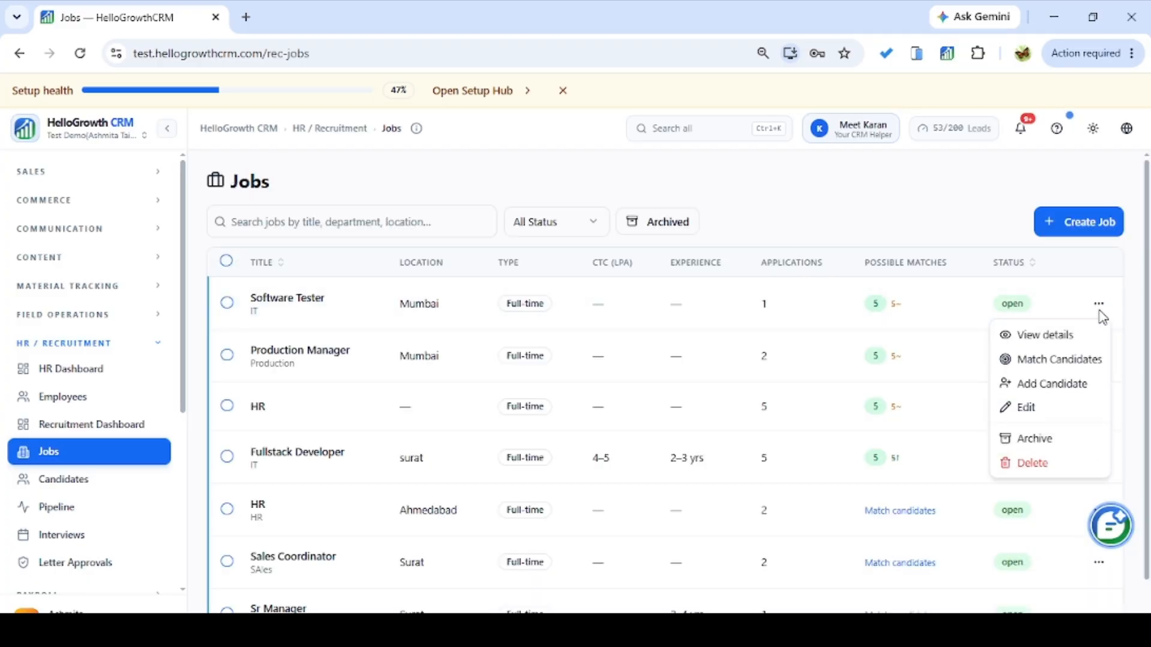
{"action": "left_click", "coordinate": [1073, 361]}
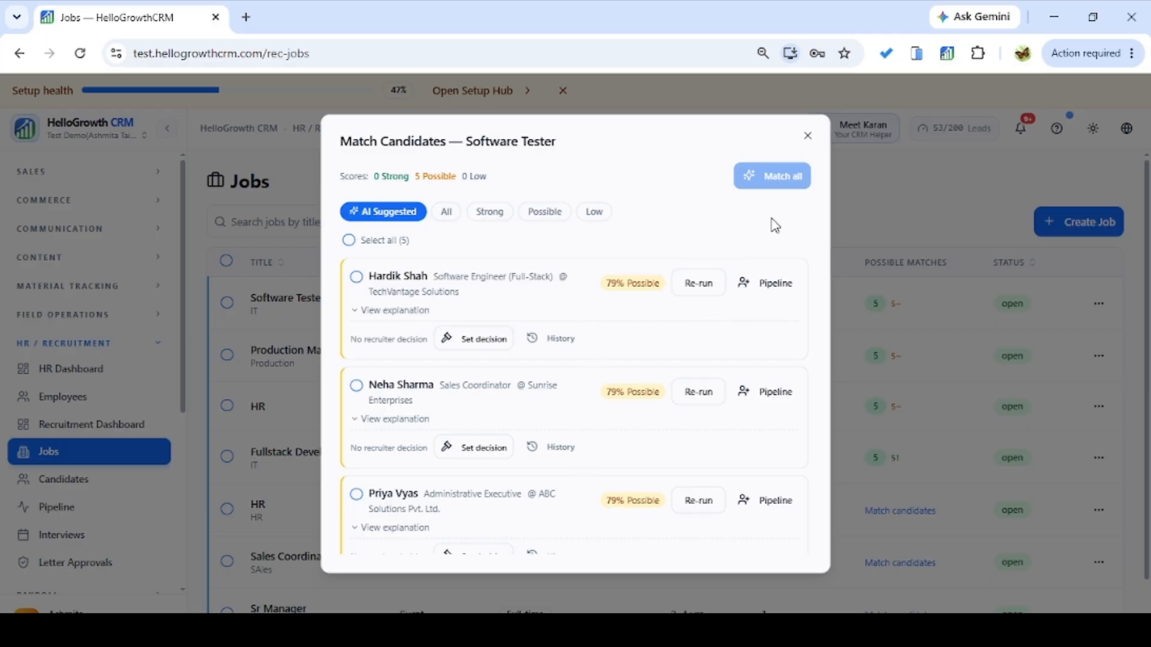
{"action": "left_click", "coordinate": [819, 139]}
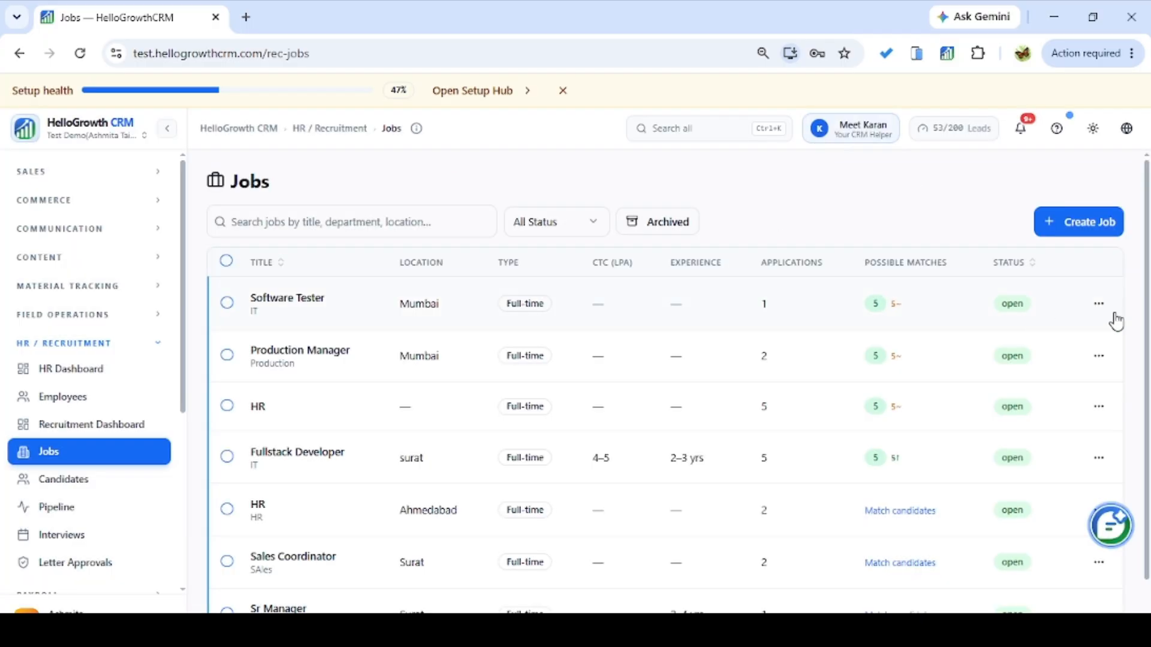
{"action": "left_click", "coordinate": [1098, 305]}
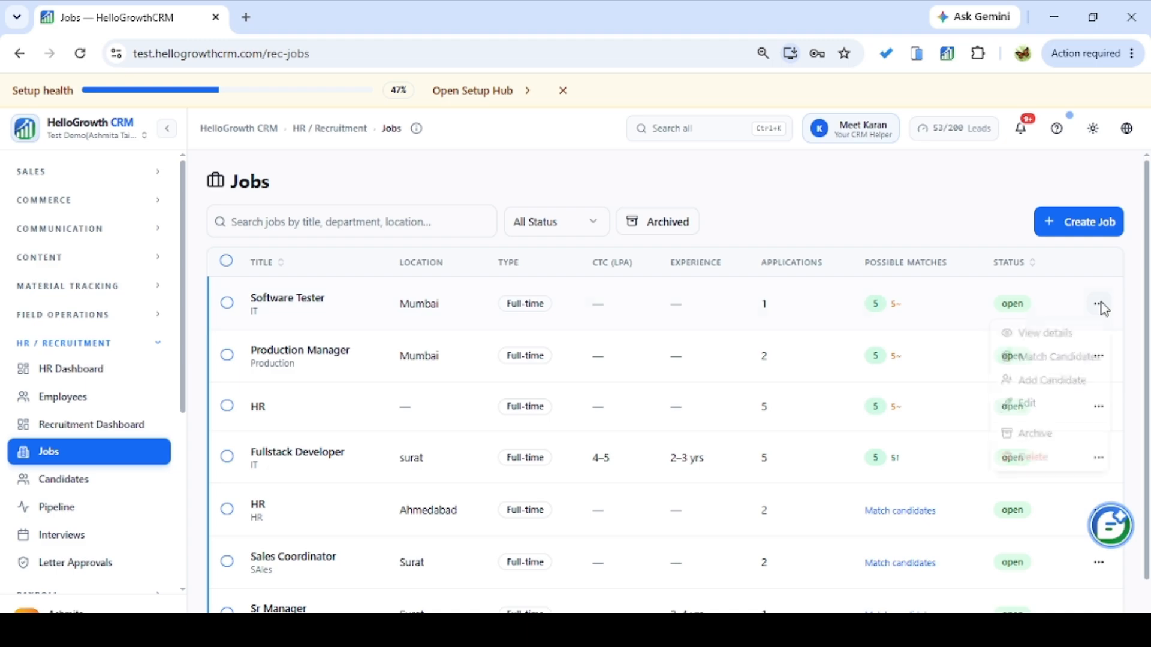
Add an existing candidate to the Software Tester job with source internshala.
{"action": "left_click", "coordinate": [1053, 384]}
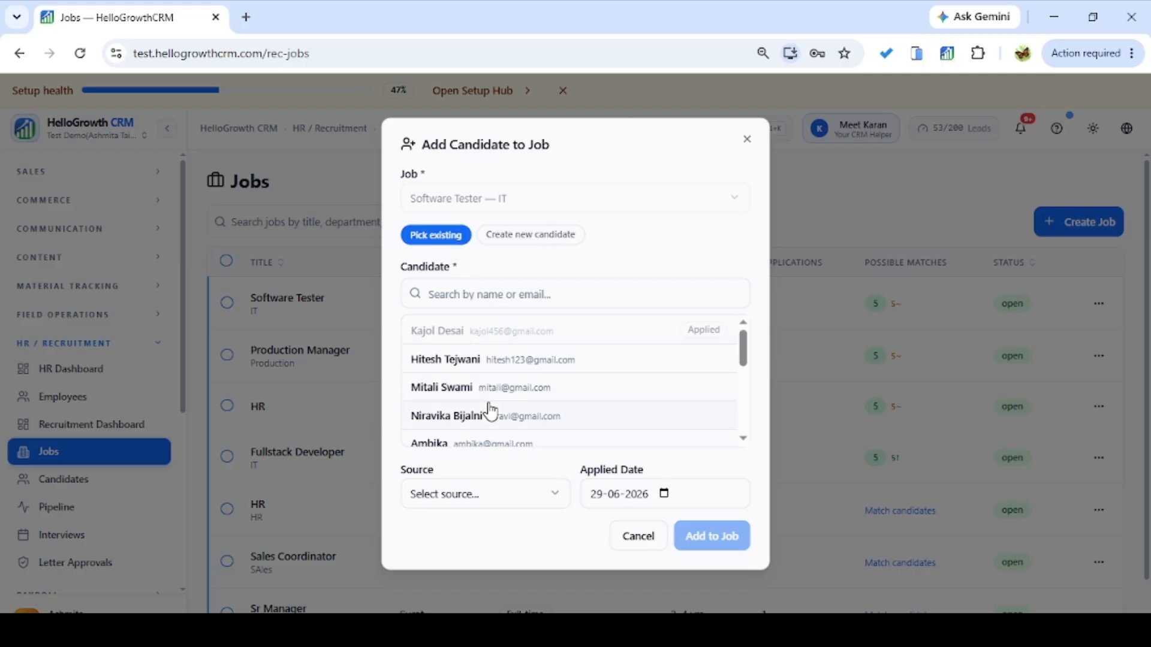
{"action": "left_click", "coordinate": [490, 422]}
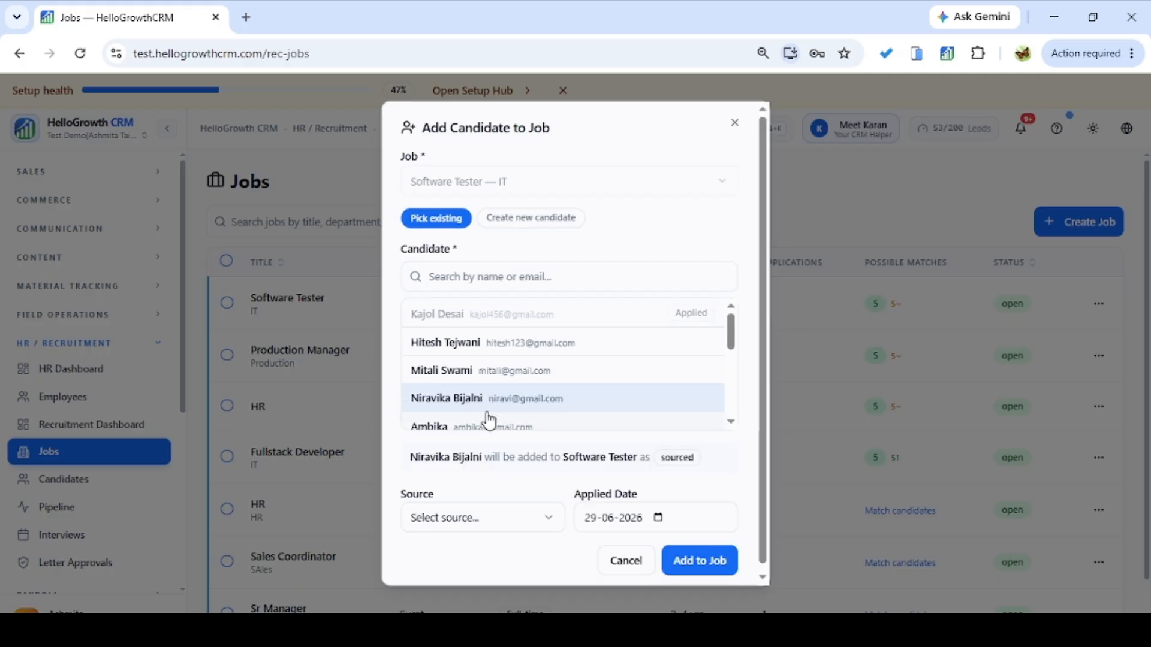
{"action": "left_click", "coordinate": [499, 519]}
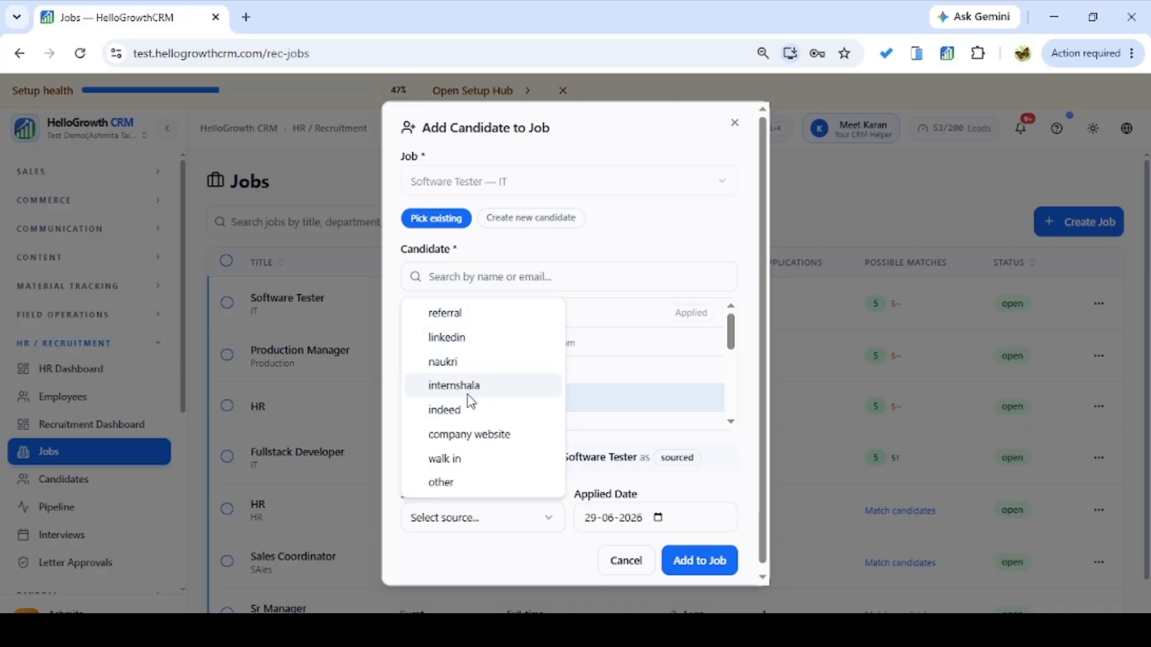
{"action": "left_click", "coordinate": [468, 391]}
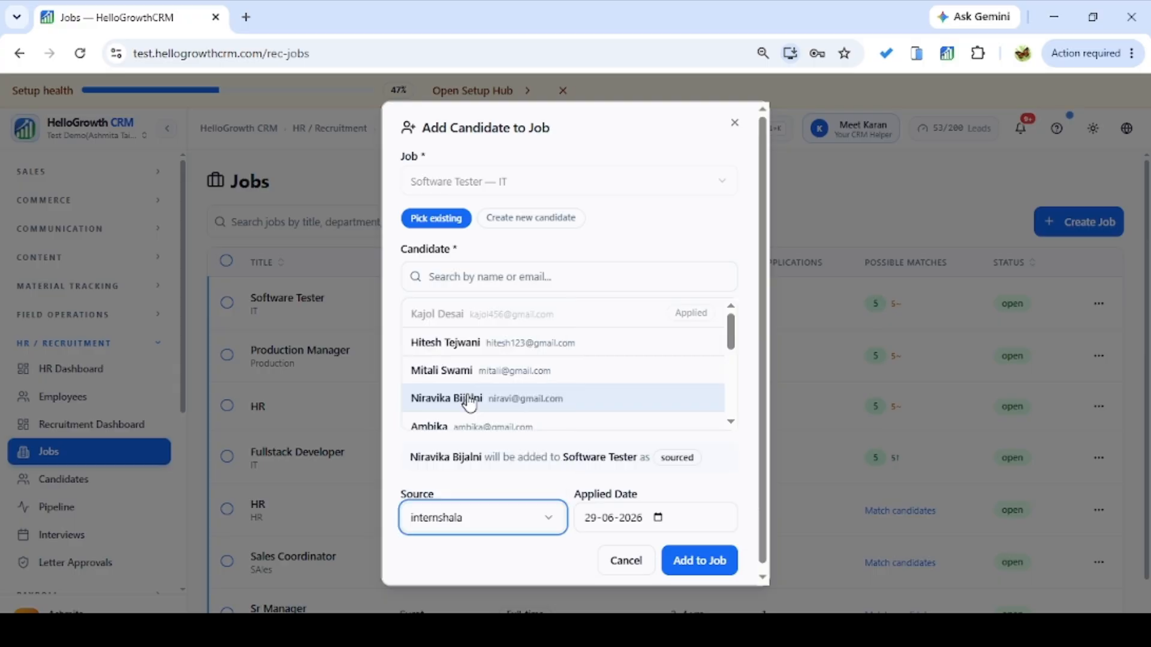
{"action": "left_click", "coordinate": [701, 562]}
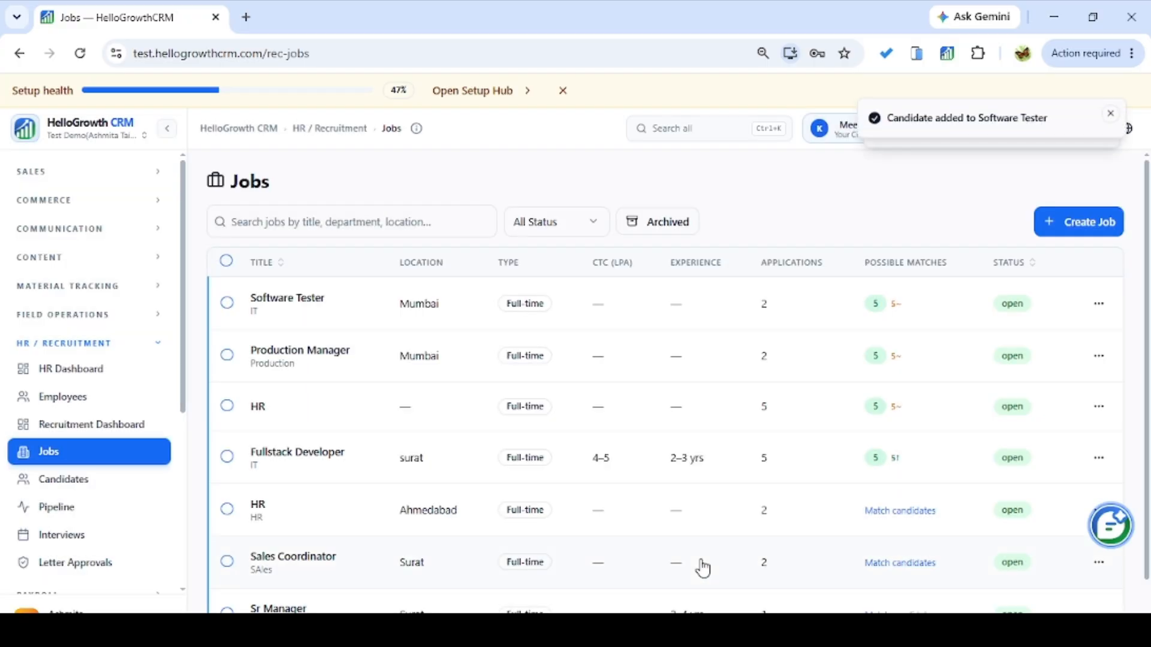
{"action": "left_click", "coordinate": [1102, 305]}
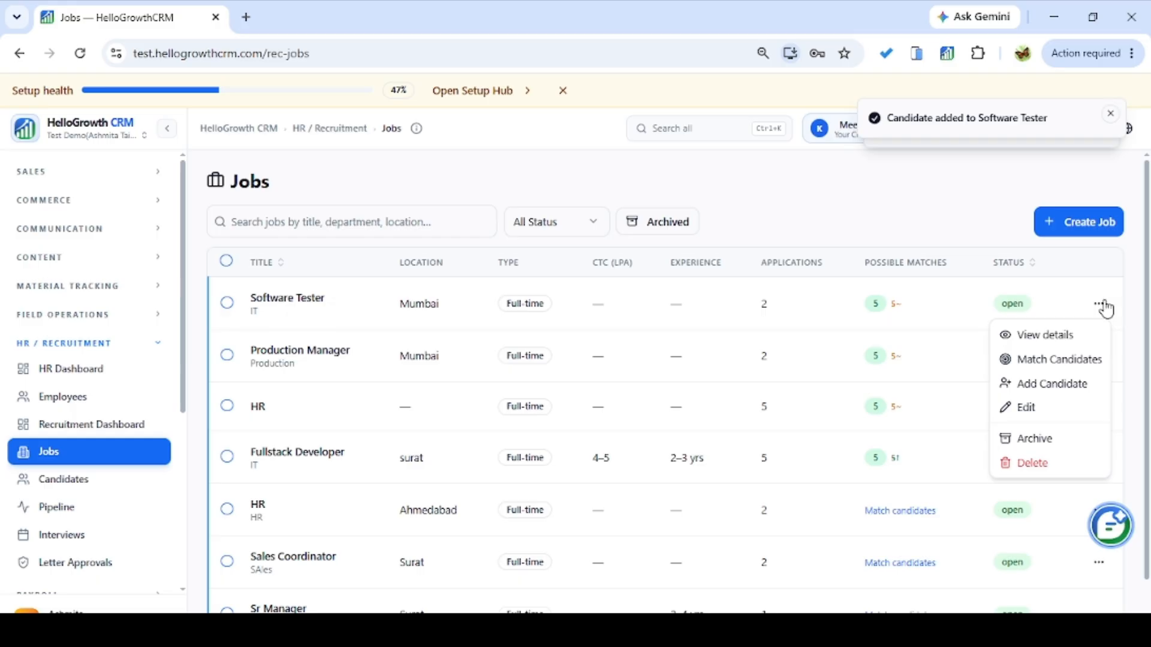
{"action": "left_click", "coordinate": [1106, 307]}
{"action": "left_click", "coordinate": [1099, 306]}
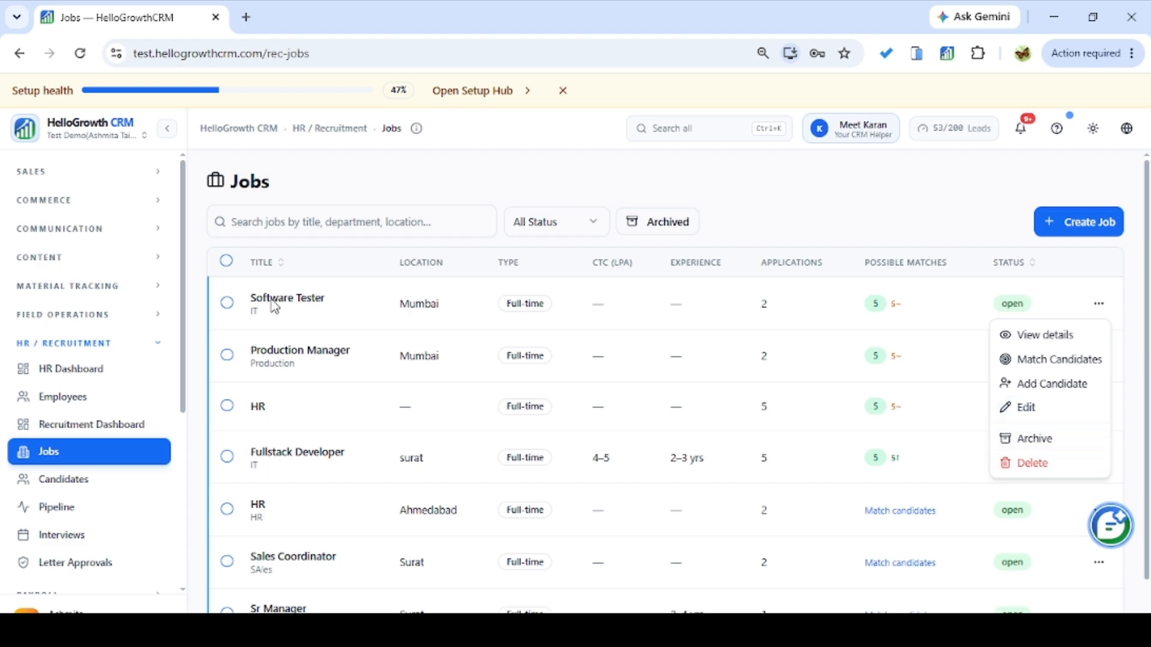
{"action": "left_click", "coordinate": [85, 483]}
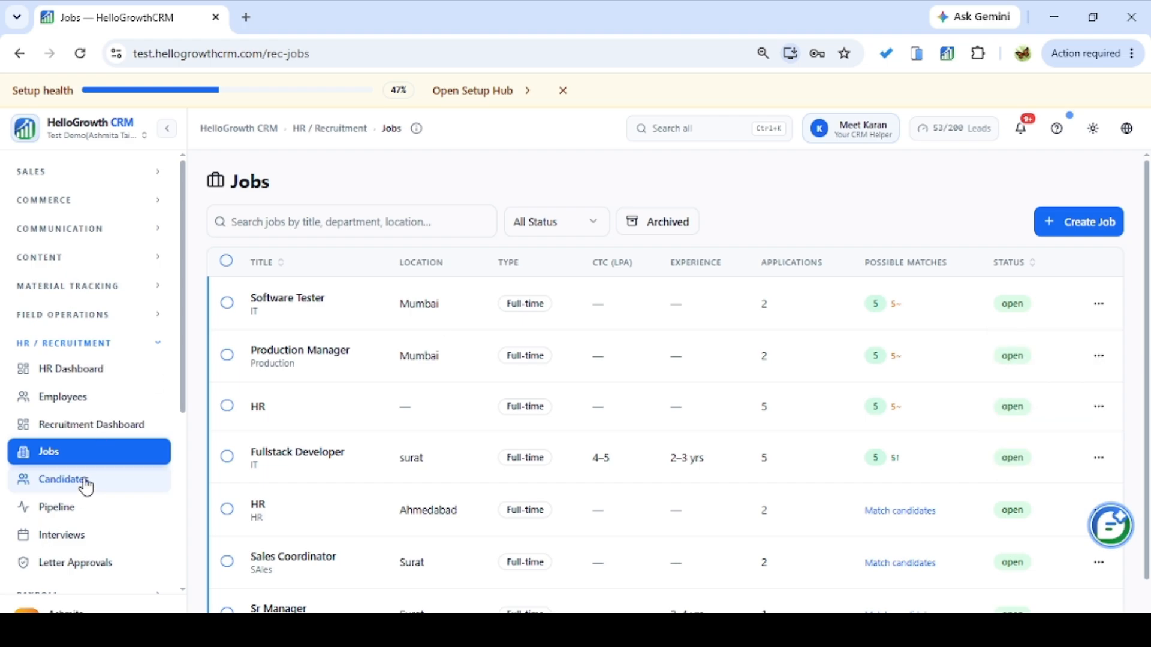
Start a new candidate with full name, e-mail, phone and title 'Software Tester'.
{"action": "left_click", "coordinate": [86, 483]}
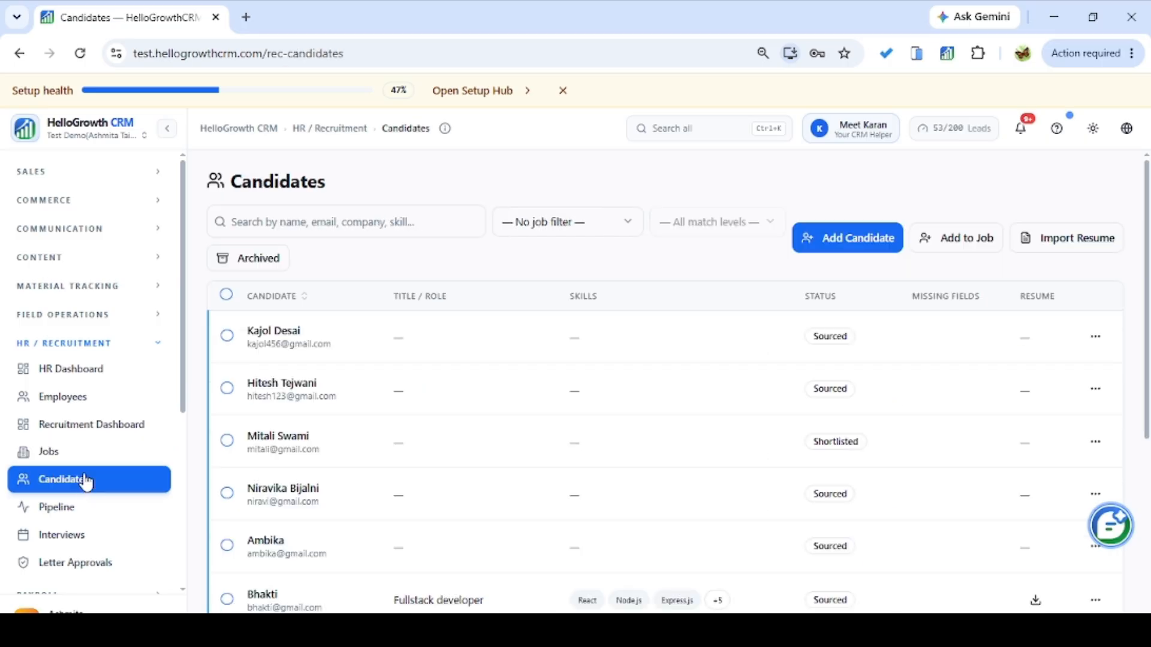
{"action": "left_click", "coordinate": [860, 249]}
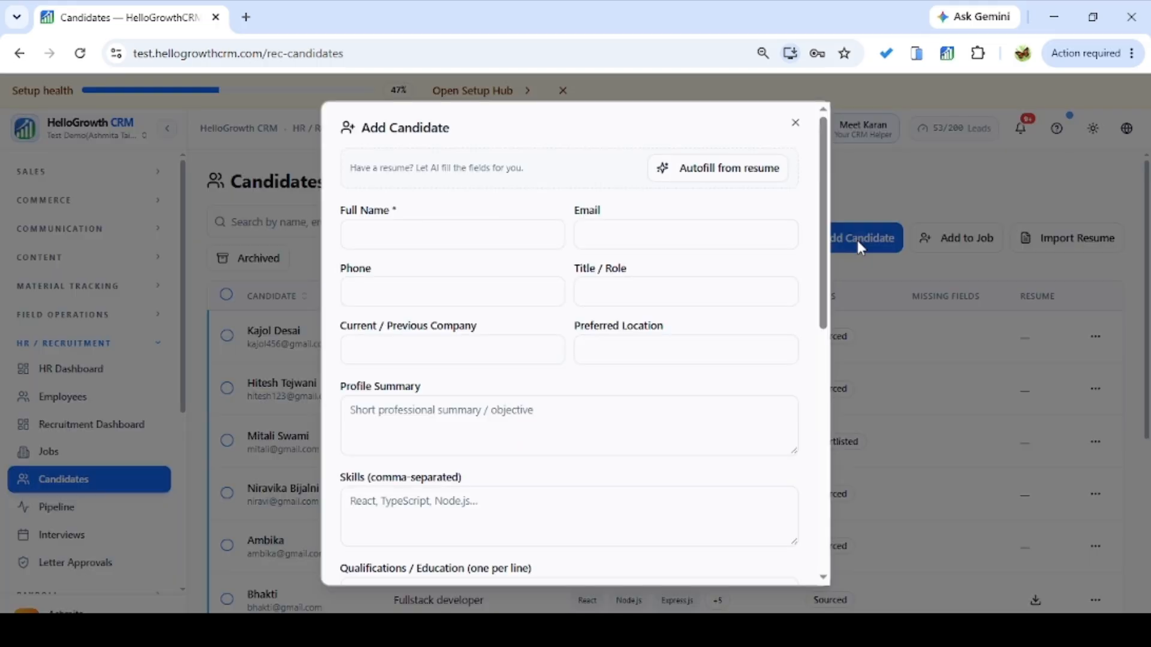
{"action": "left_click", "coordinate": [471, 239]}
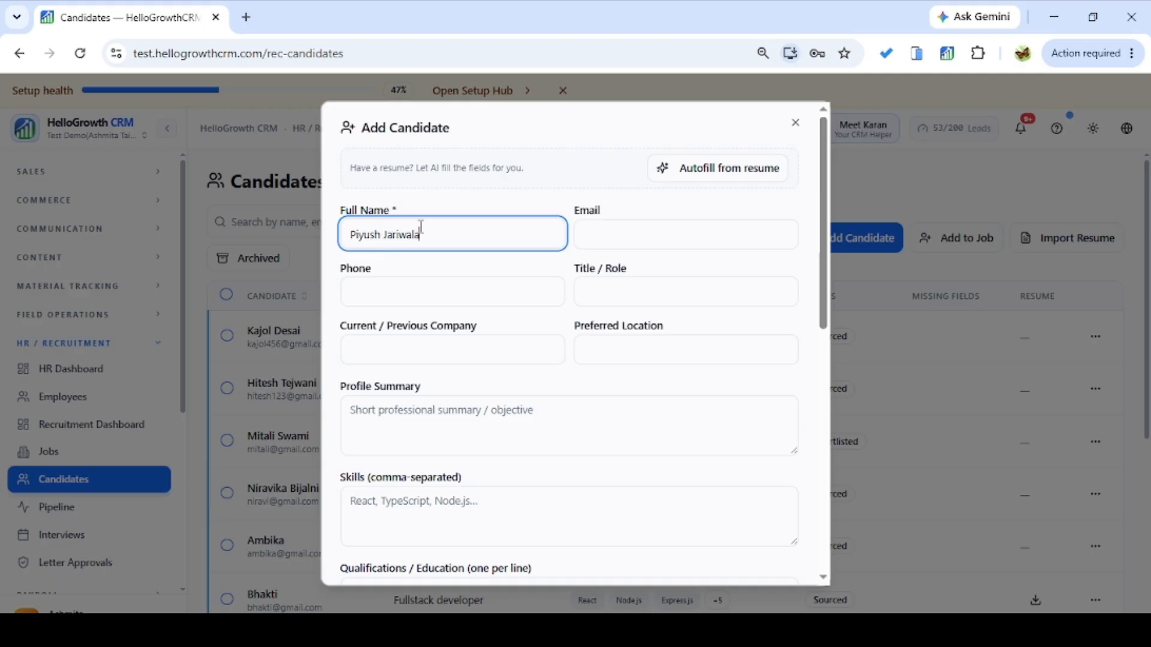
{"action": "left_click", "coordinate": [663, 233]}
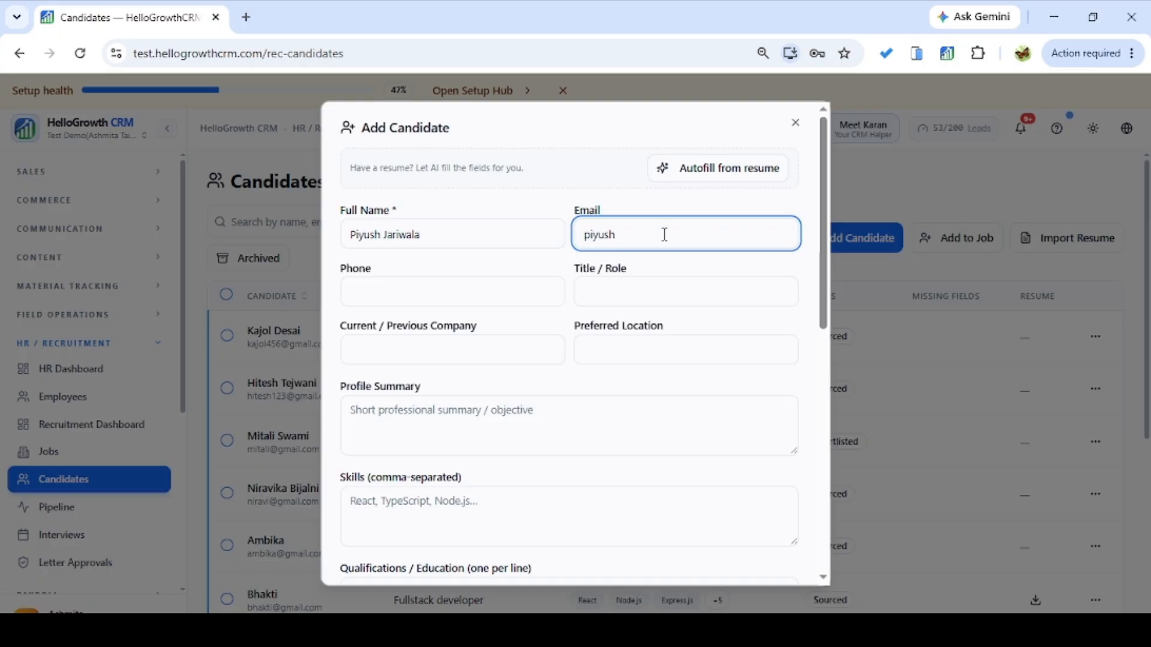
{"action": "left_click", "coordinate": [471, 300]}
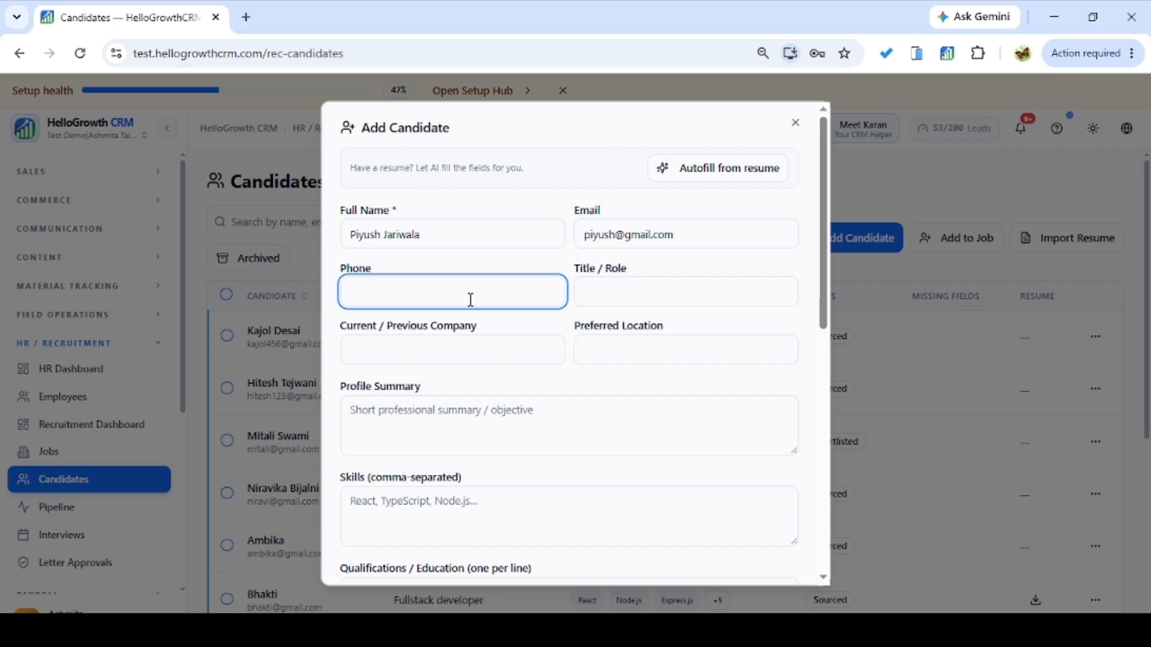
{"action": "left_click", "coordinate": [637, 293]}
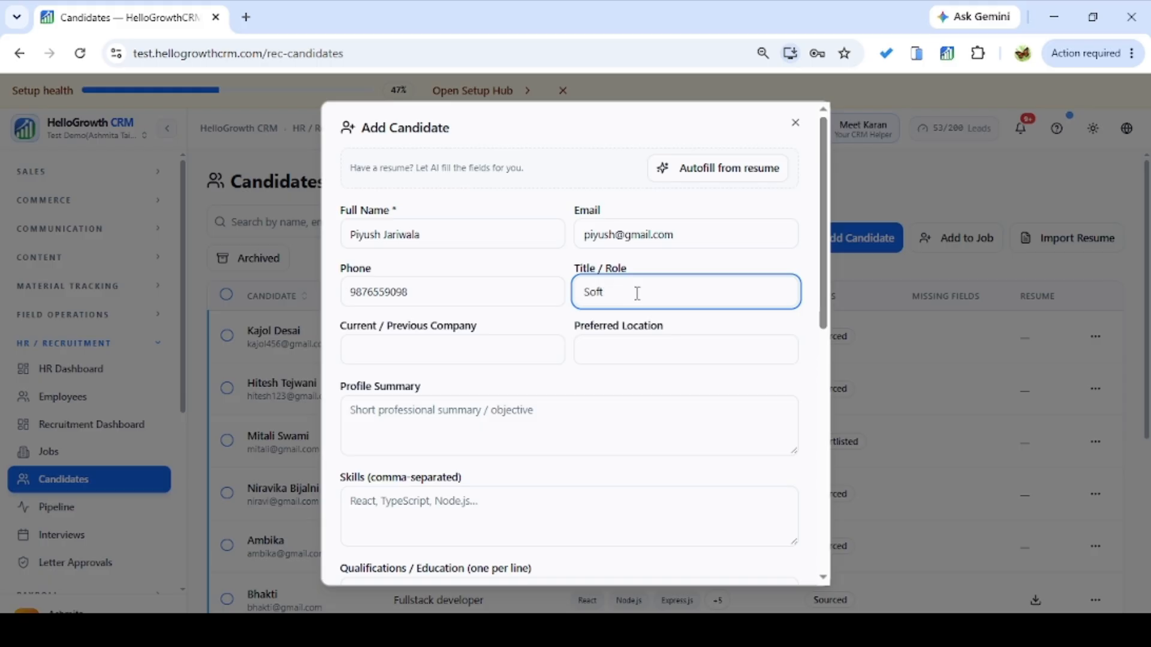
{"action": "type", "text": "Software Tester"}
Scroll past the remaining optional fields and save the new candidate.
{"action": "left_click", "coordinate": [507, 351]}
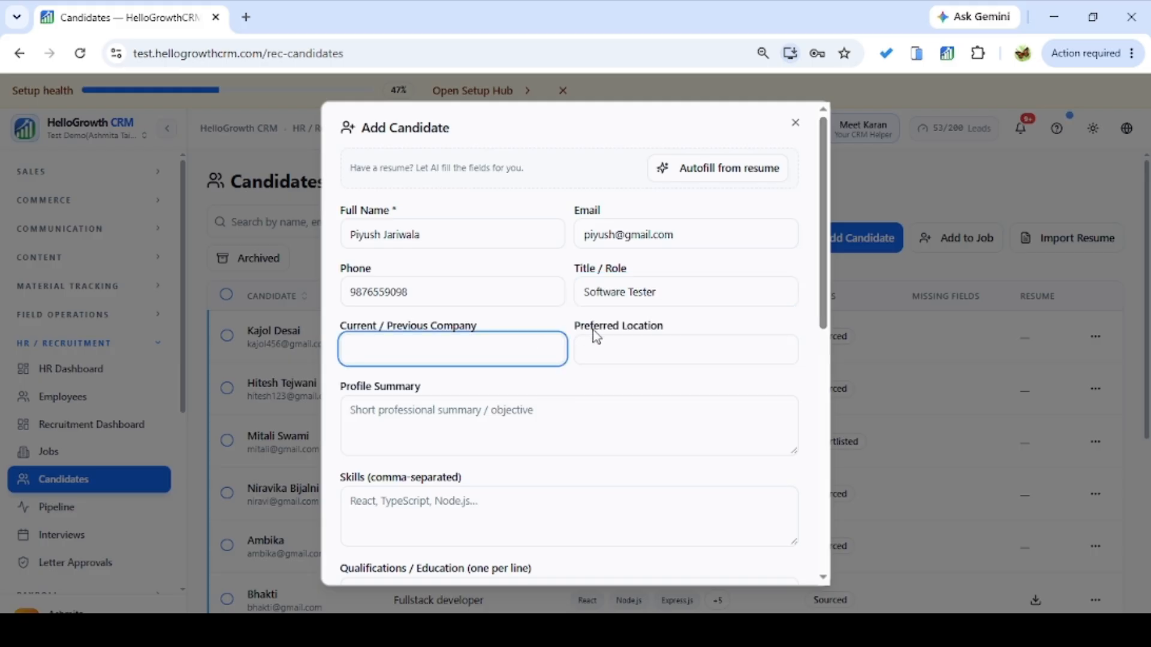
{"action": "left_click", "coordinate": [743, 344]}
{"action": "left_click_drag", "start_coordinate": [822, 294], "coordinate": [814, 357]}
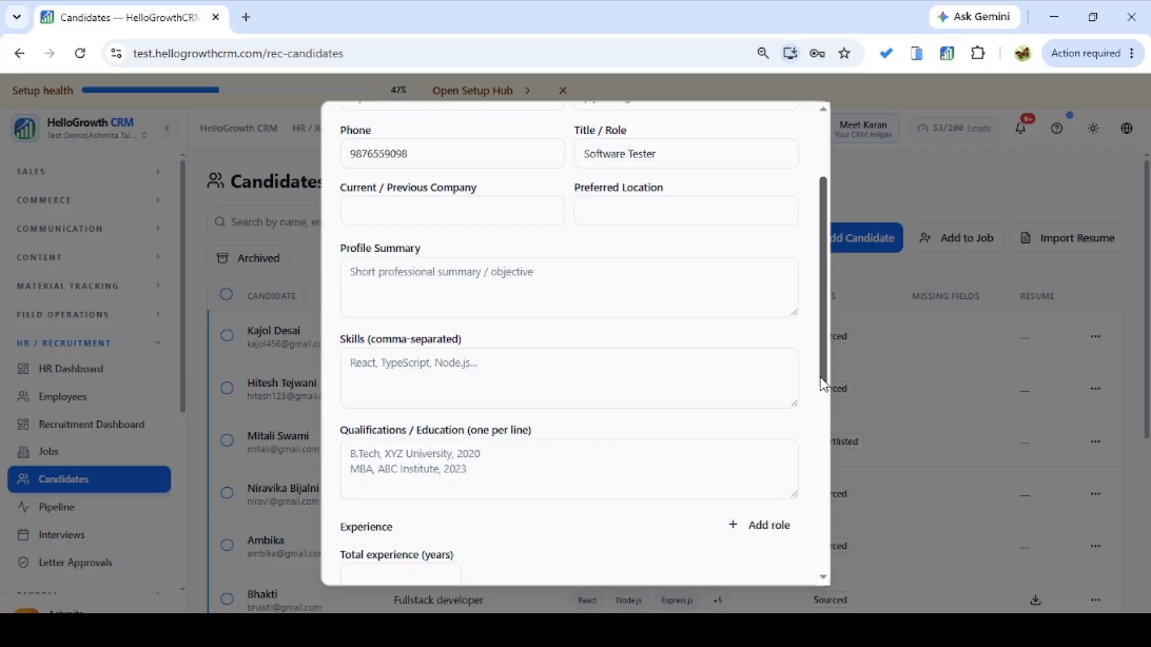
{"action": "left_click_drag", "start_coordinate": [820, 384], "coordinate": [799, 550]}
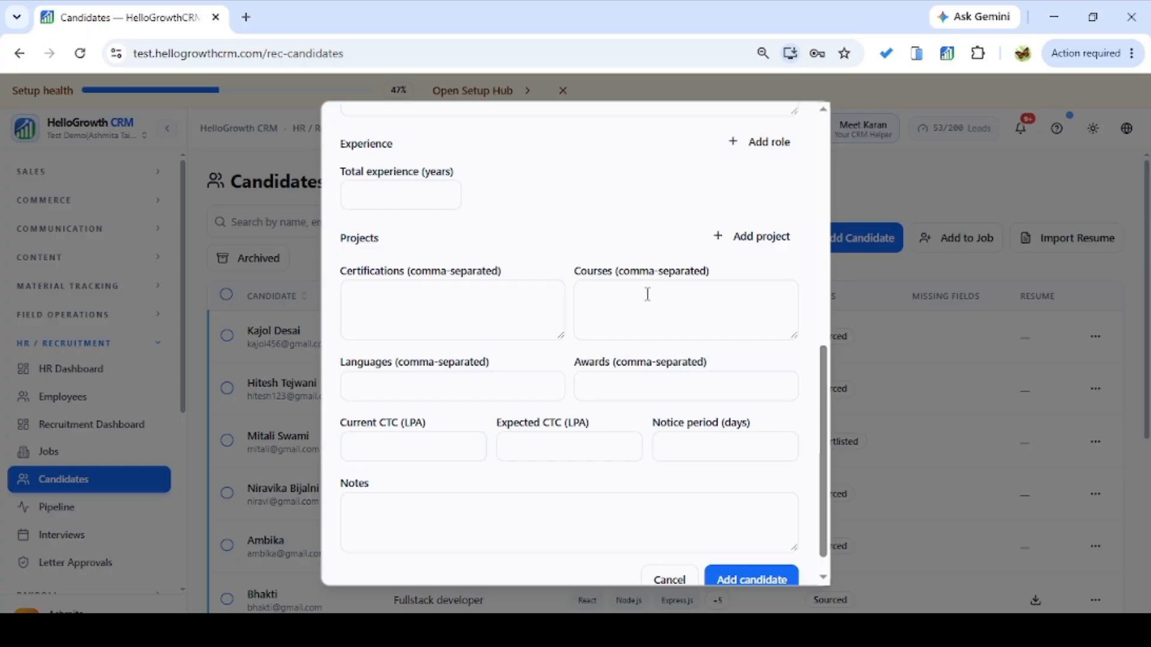
{"action": "left_click", "coordinate": [624, 387]}
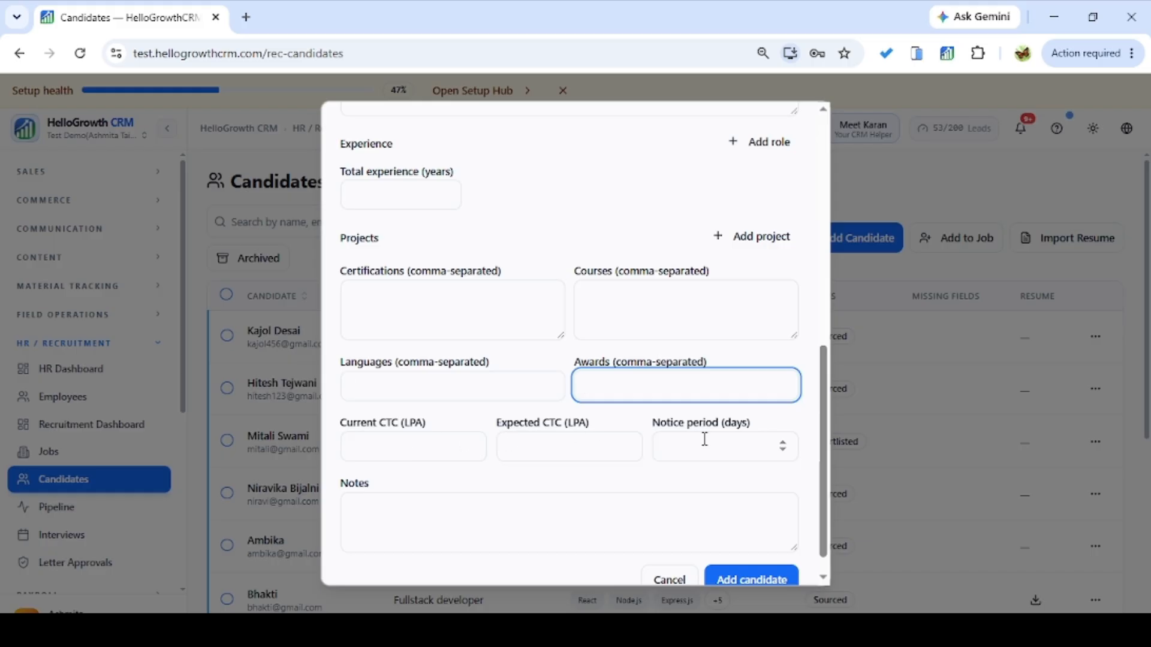
{"action": "left_click_drag", "start_coordinate": [826, 441], "coordinate": [807, 596]}
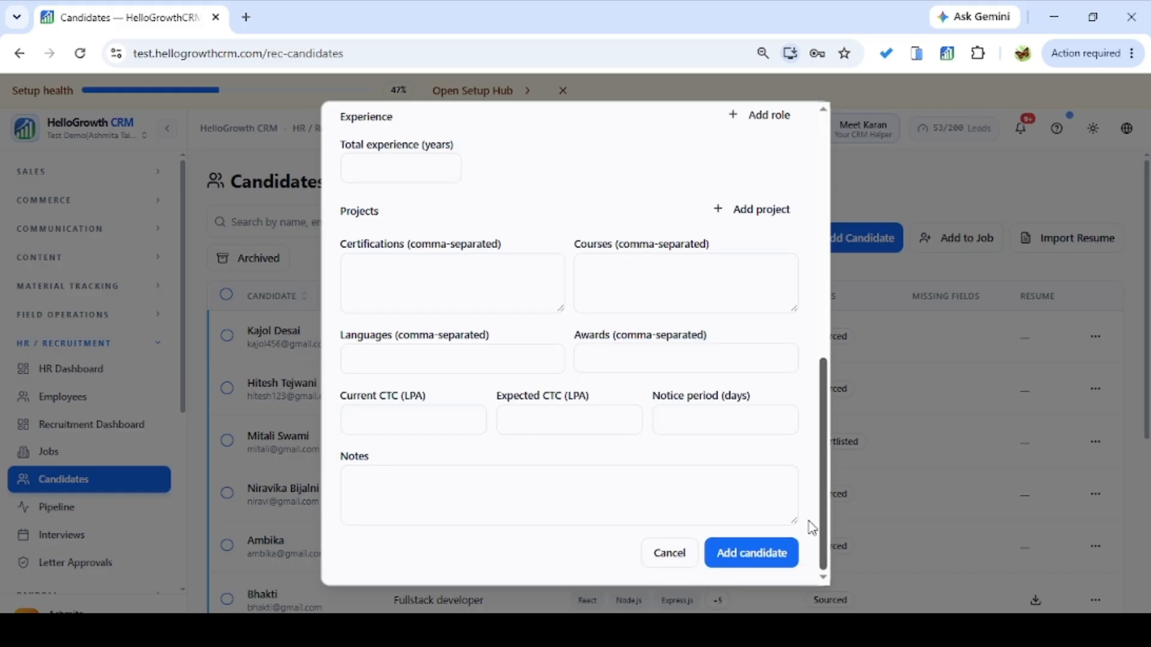
{"action": "left_click", "coordinate": [758, 561]}
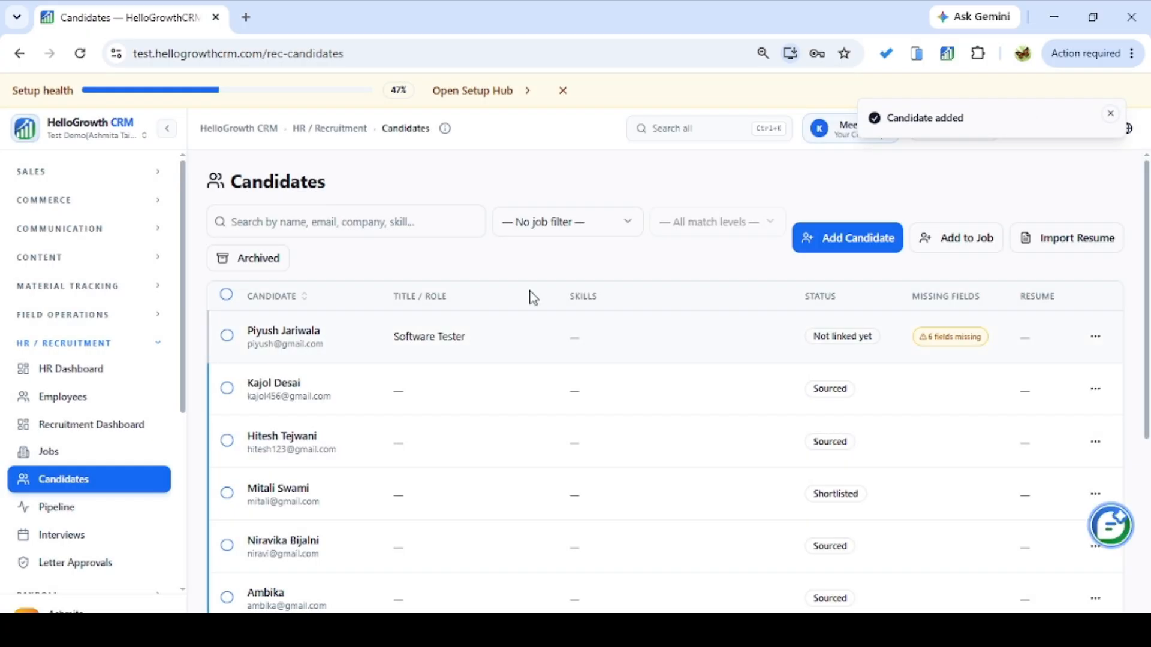
{"action": "left_click", "coordinate": [1110, 113]}
Open Import Resume, switch from file upload to Paste text, and scroll through the pasted resume.
{"action": "left_click", "coordinate": [1095, 245]}
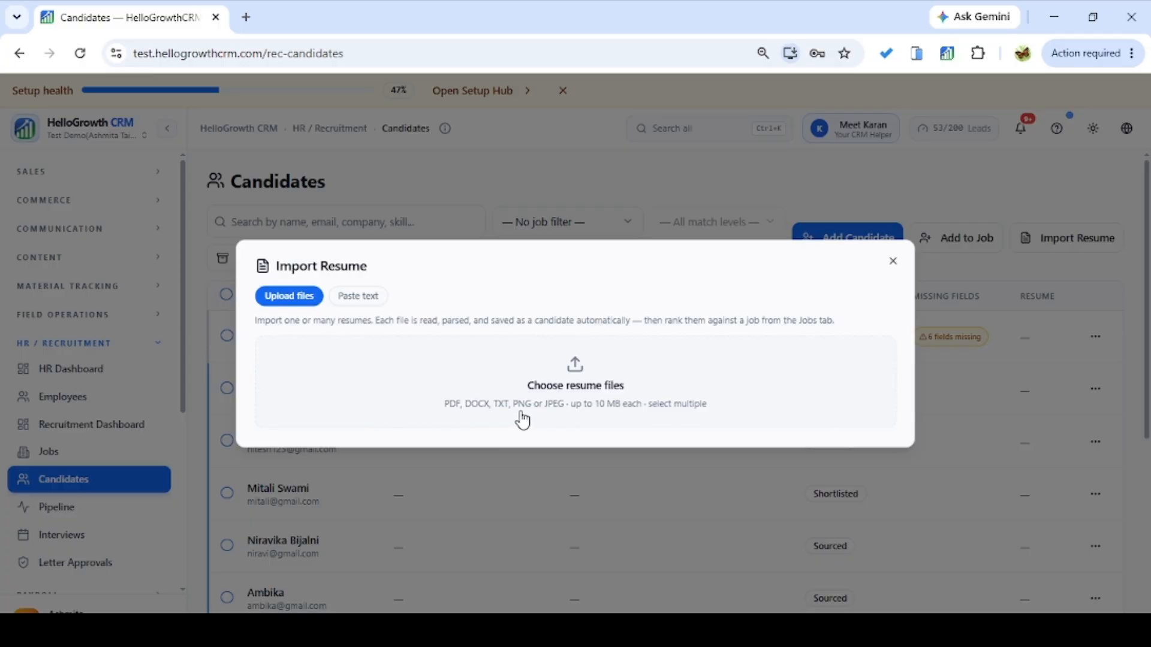
{"action": "left_click", "coordinate": [570, 389]}
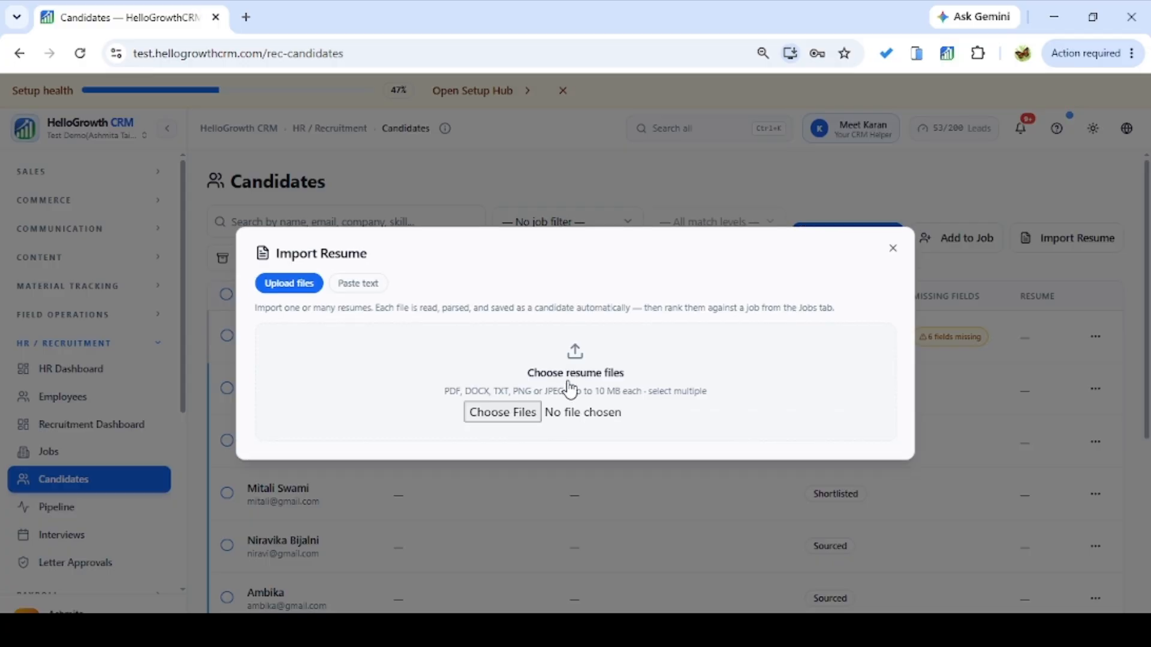
{"action": "left_click", "coordinate": [527, 412]}
{"action": "left_click", "coordinate": [360, 285]}
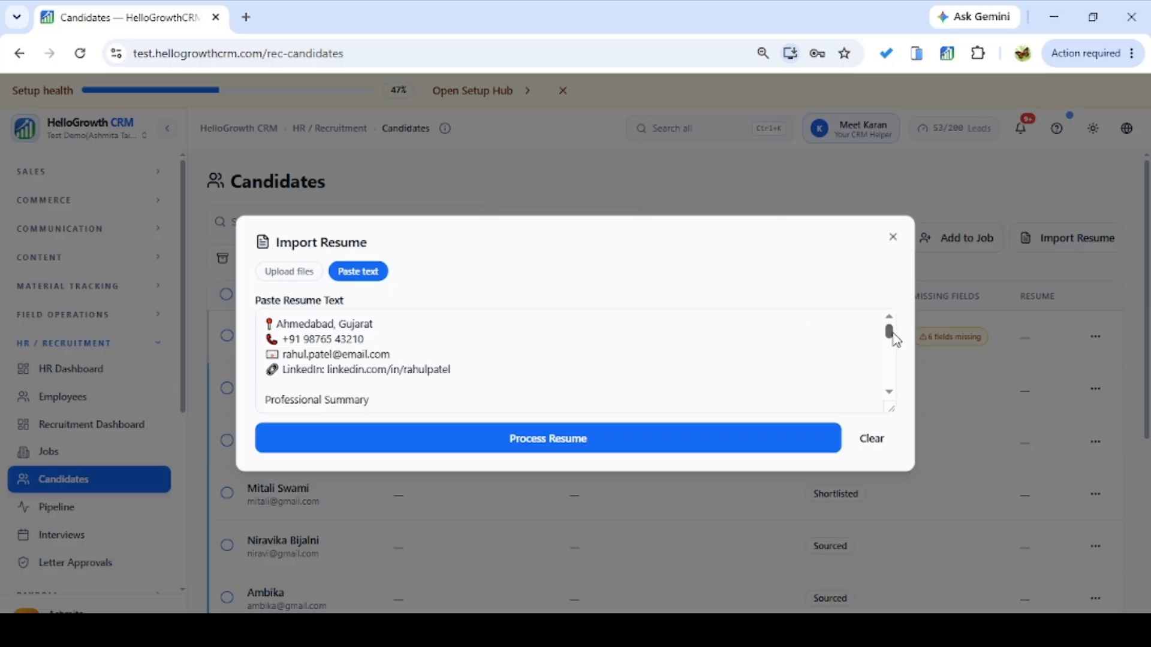
{"action": "mouse_move", "coordinate": [889, 330]}
{"action": "left_mouse_down"}
{"action": "mouse_move", "coordinate": [891, 359]}
{"action": "mouse_move", "coordinate": [887, 327]}
{"action": "mouse_move", "coordinate": [882, 352]}
{"action": "left_mouse_up"}
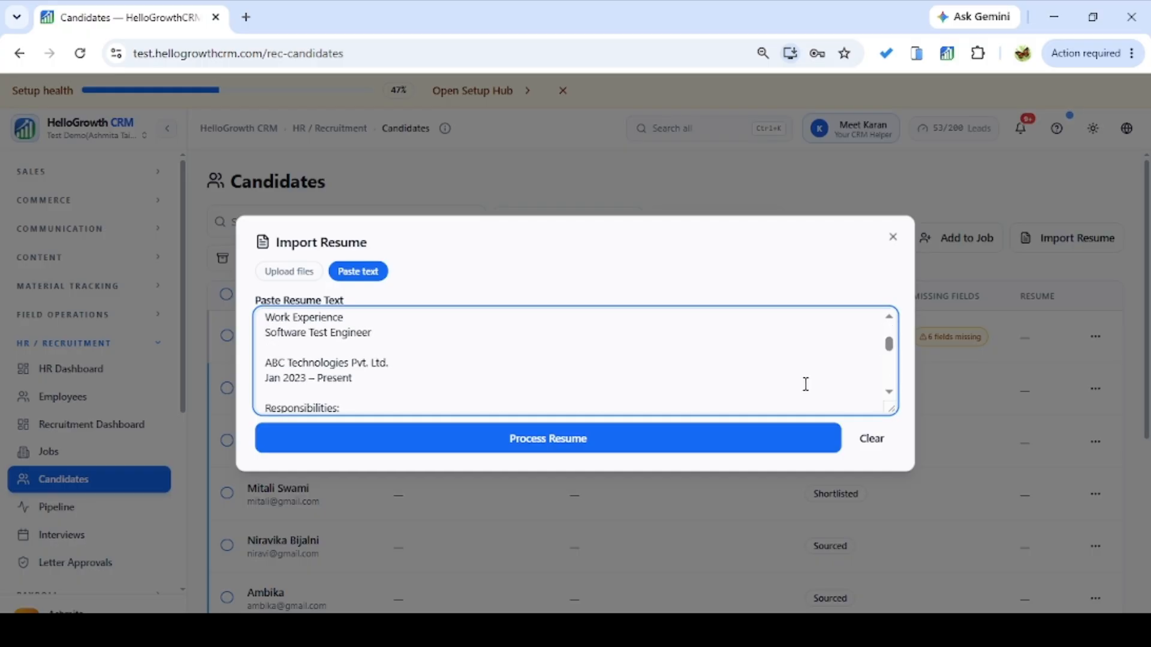
Close Import Resume and add the first candidate to Software Tester — IT with source internshala.
{"action": "left_click", "coordinate": [900, 243]}
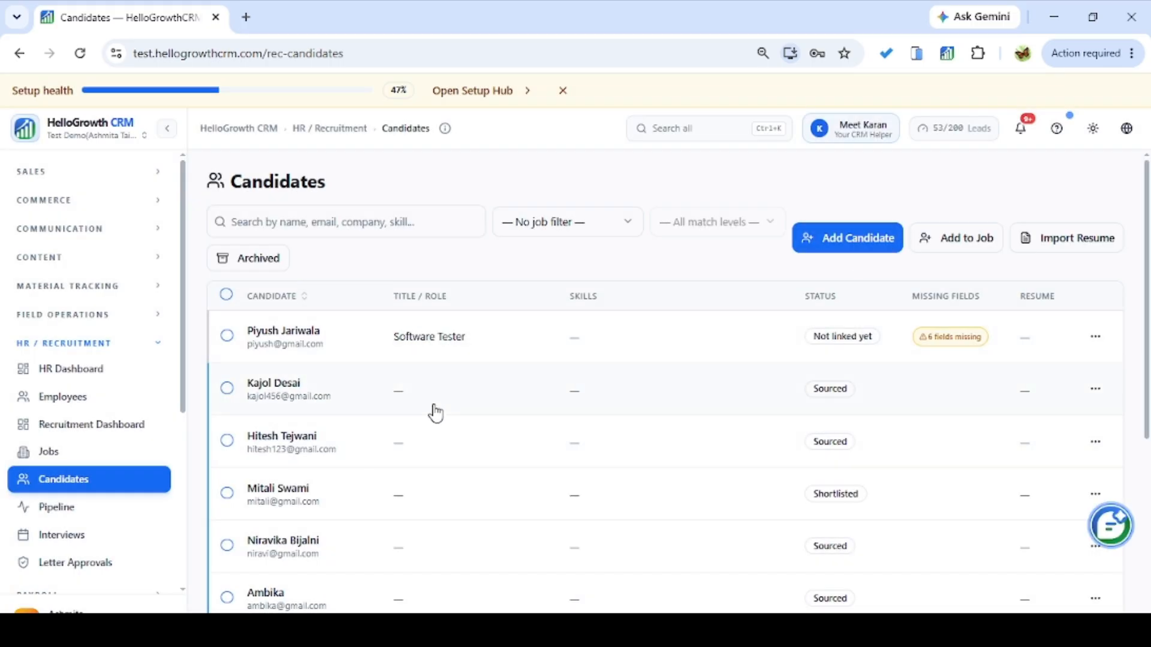
{"action": "left_click", "coordinate": [957, 247]}
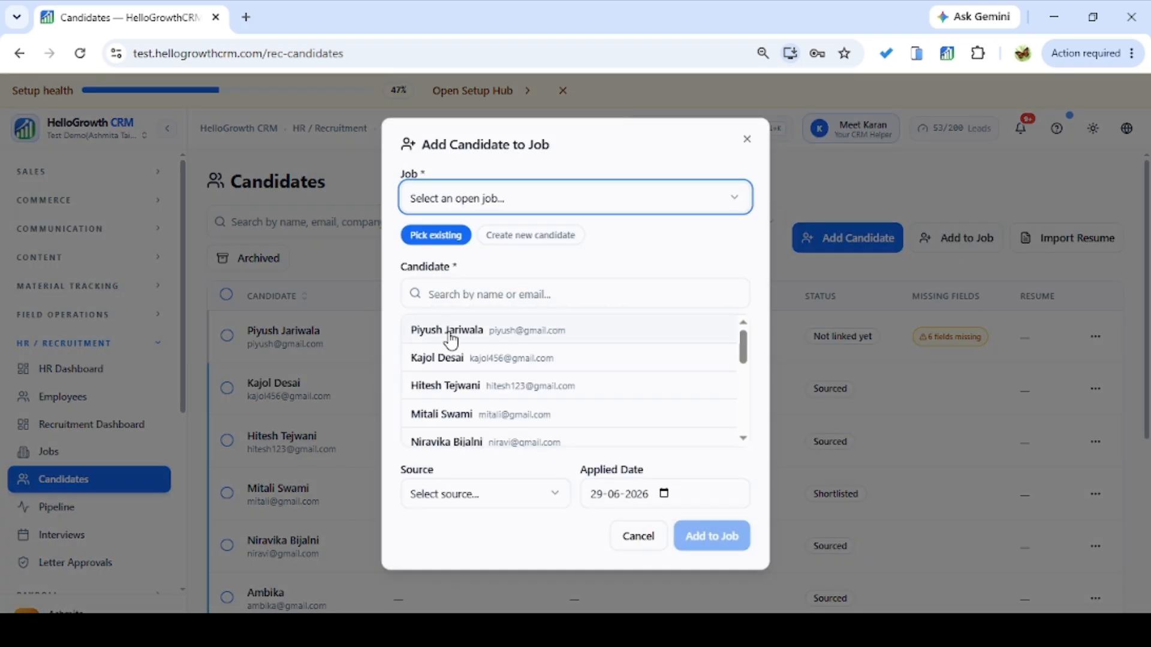
{"action": "left_click", "coordinate": [540, 197]}
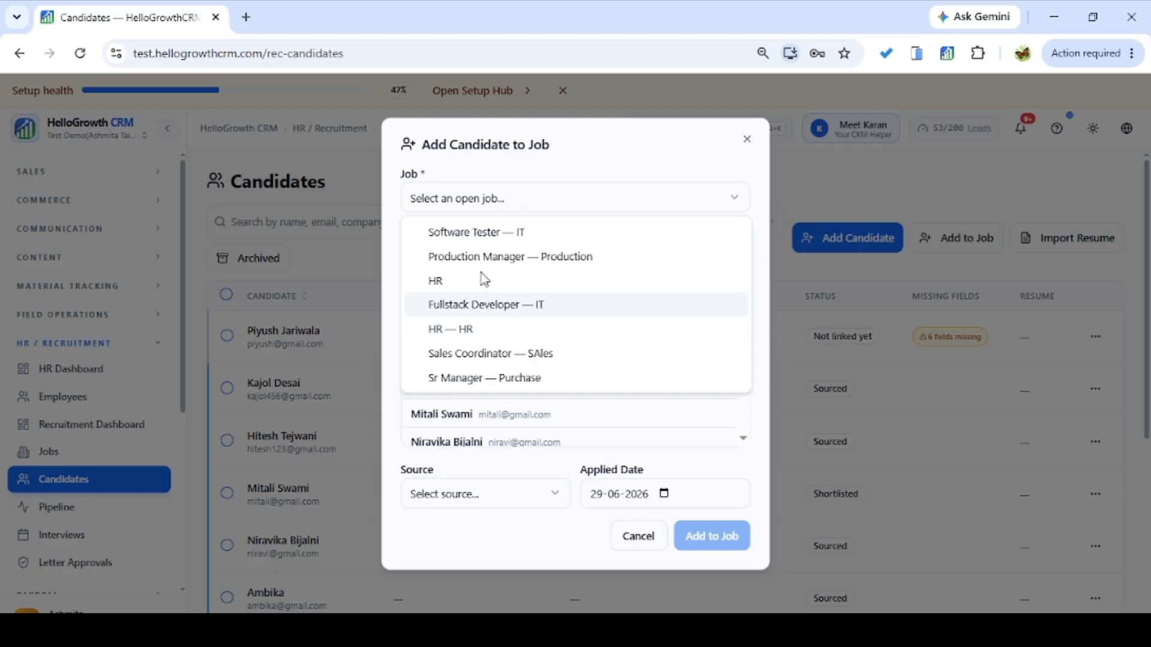
{"action": "left_click", "coordinate": [502, 232]}
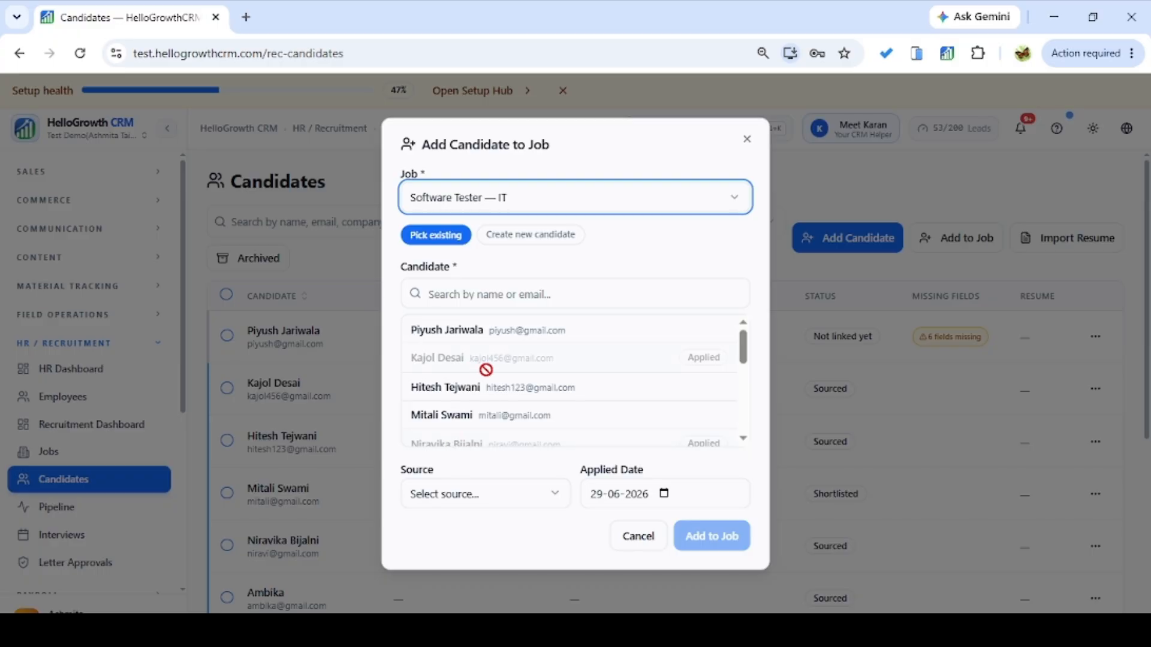
{"action": "left_click", "coordinate": [472, 333]}
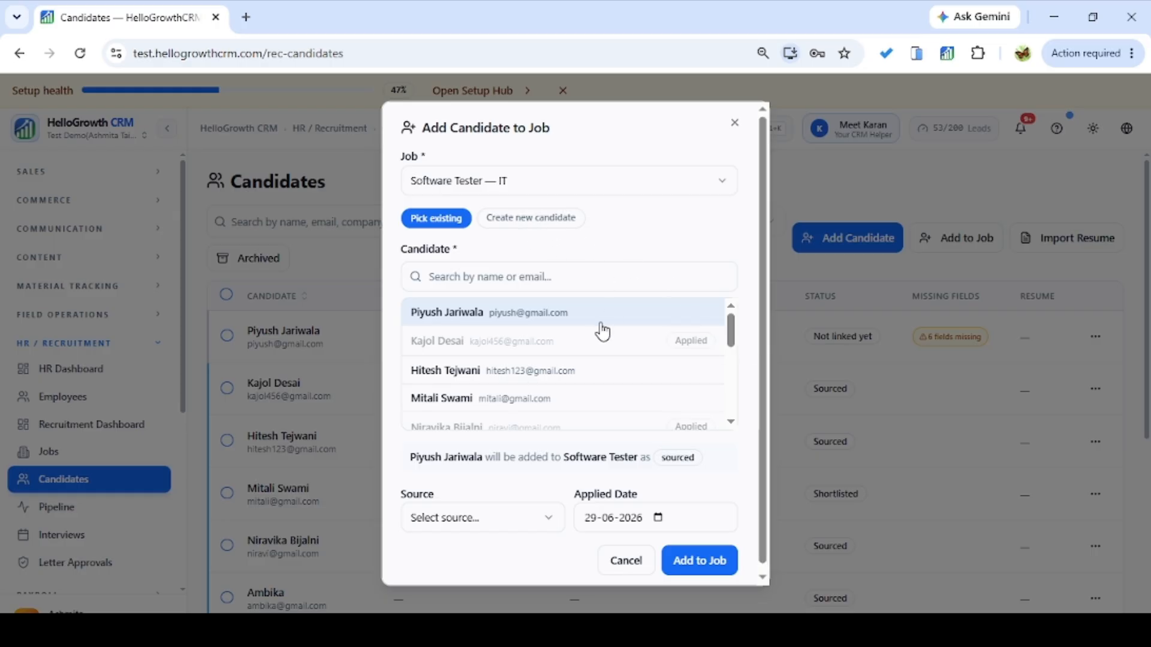
{"action": "scroll", "coordinate": [764, 329], "scroll_direction": "down", "scroll_amount": 1}
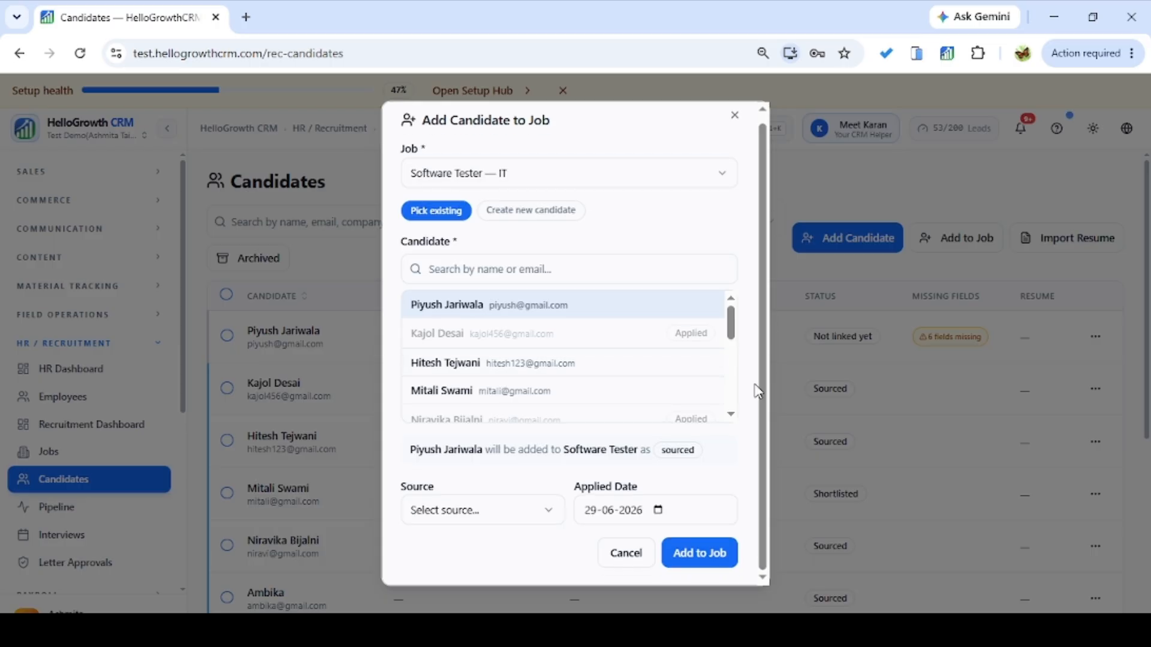
{"action": "left_click", "coordinate": [487, 512]}
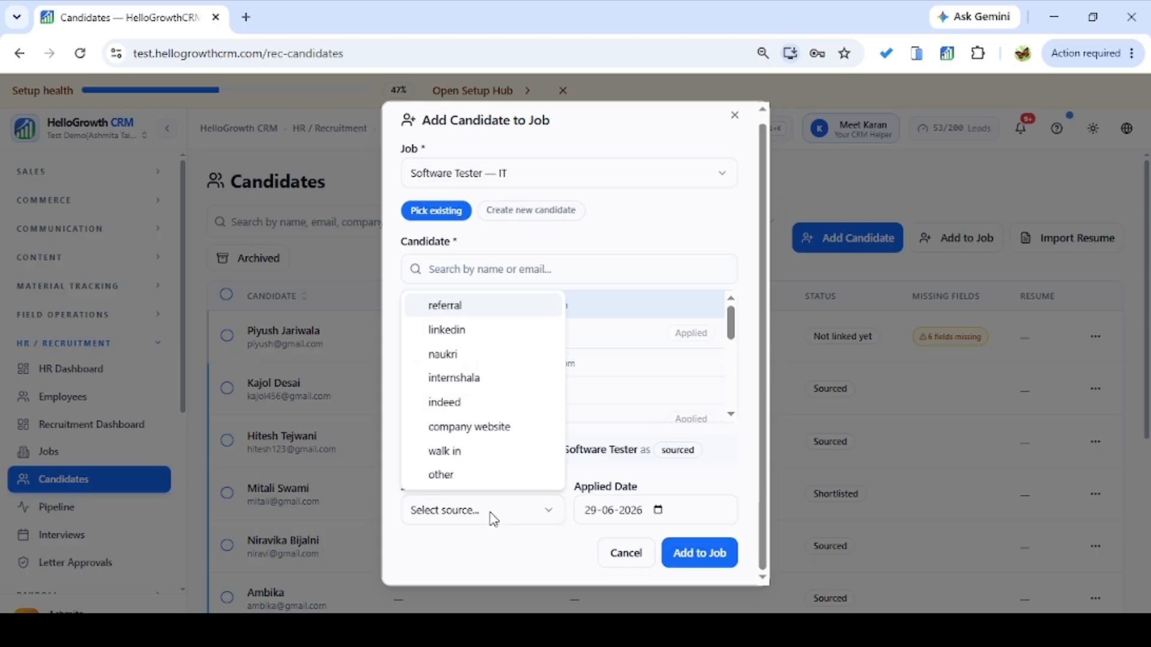
{"action": "left_click", "coordinate": [459, 379]}
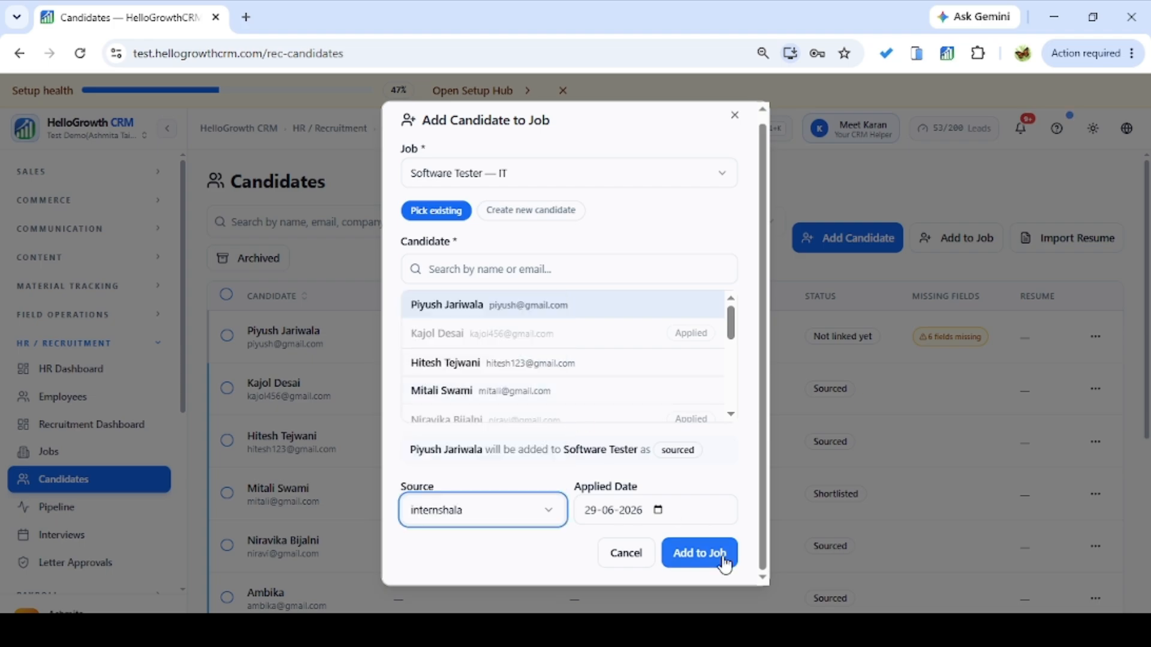
{"action": "left_click", "coordinate": [700, 553]}
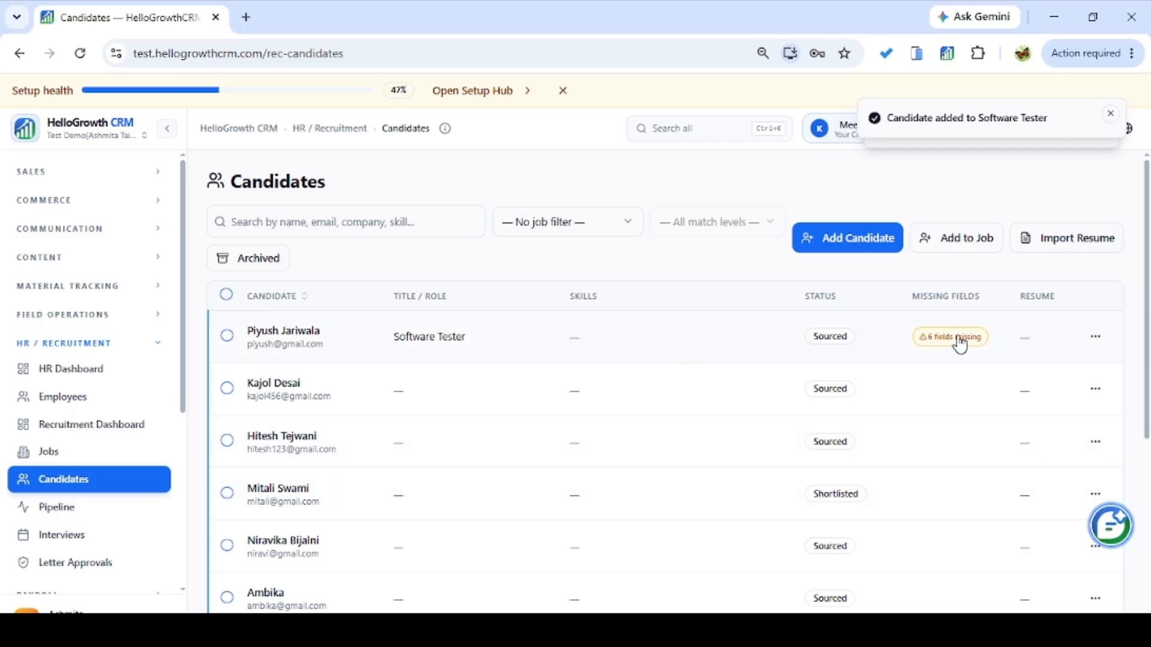
Check the Software Tester job's 3 matched candidates, then go back to the Candidates list.
{"action": "left_click", "coordinate": [1095, 337]}
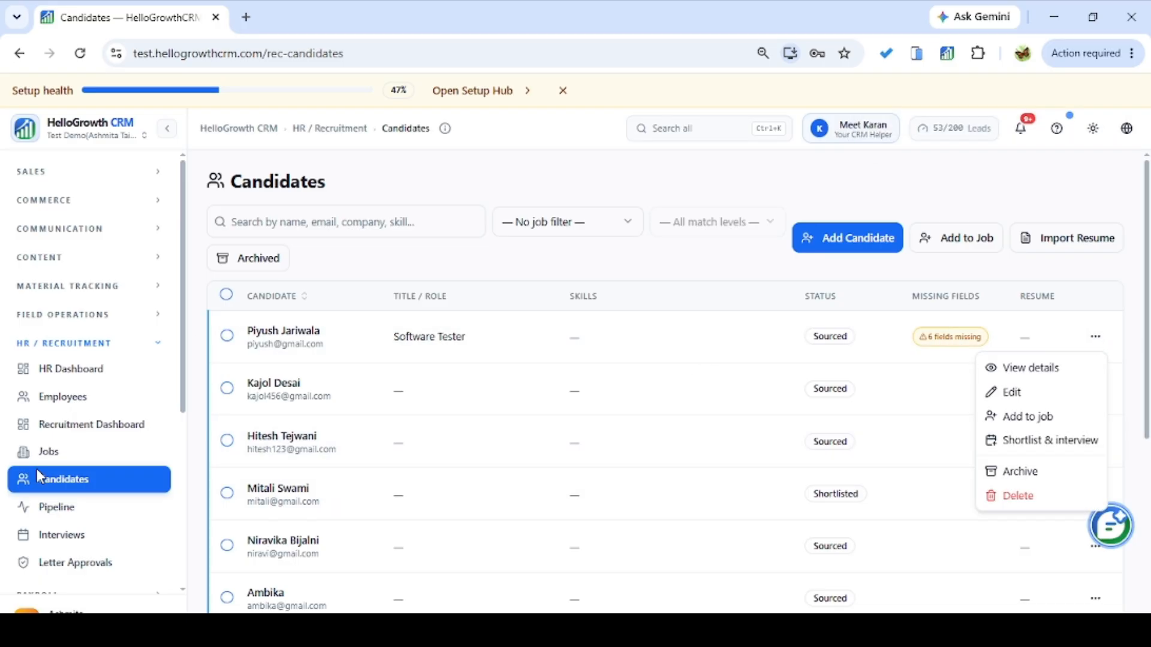
{"action": "left_click", "coordinate": [52, 458]}
{"action": "left_click", "coordinate": [51, 458]}
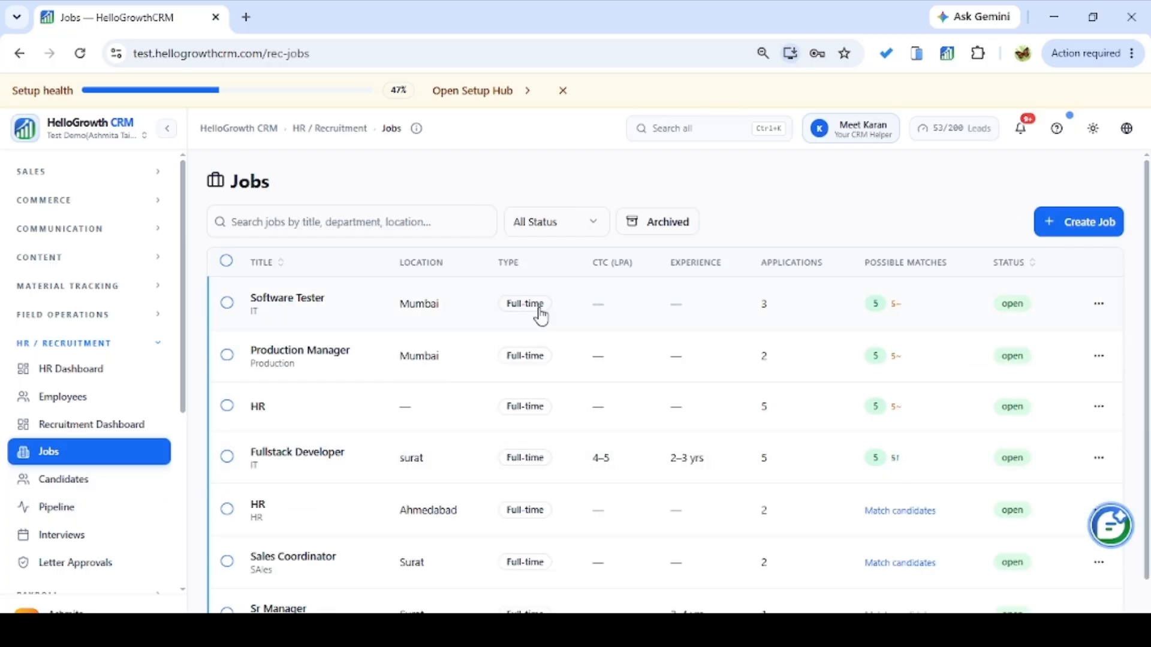
{"action": "left_click", "coordinate": [371, 303]}
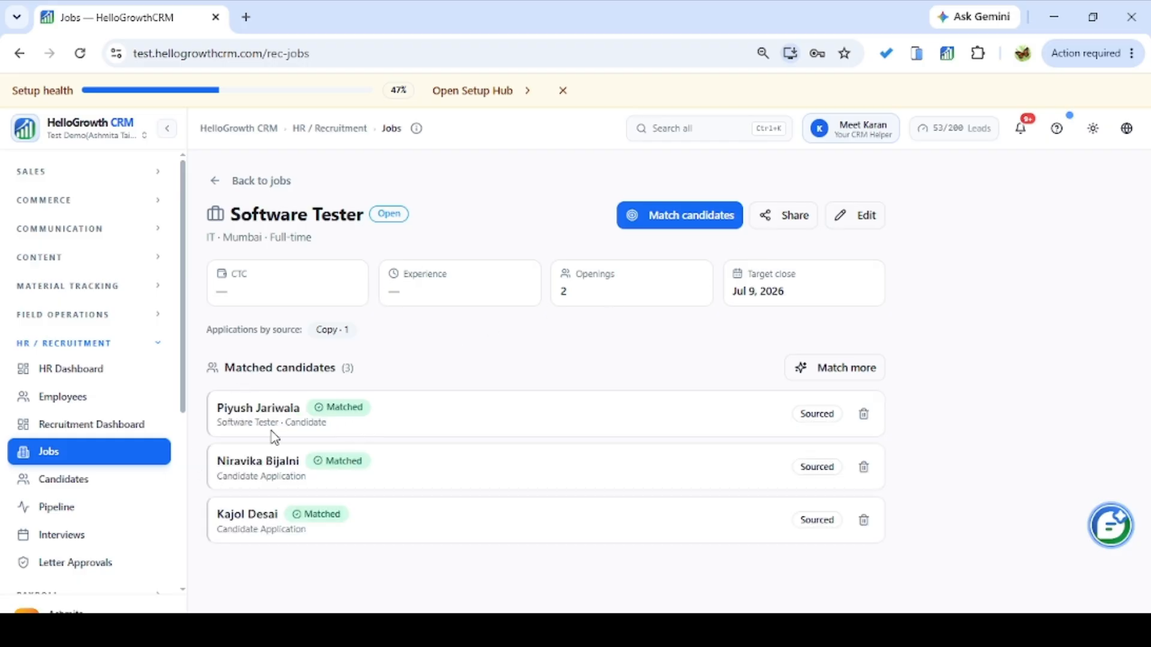
{"action": "left_click", "coordinate": [96, 479]}
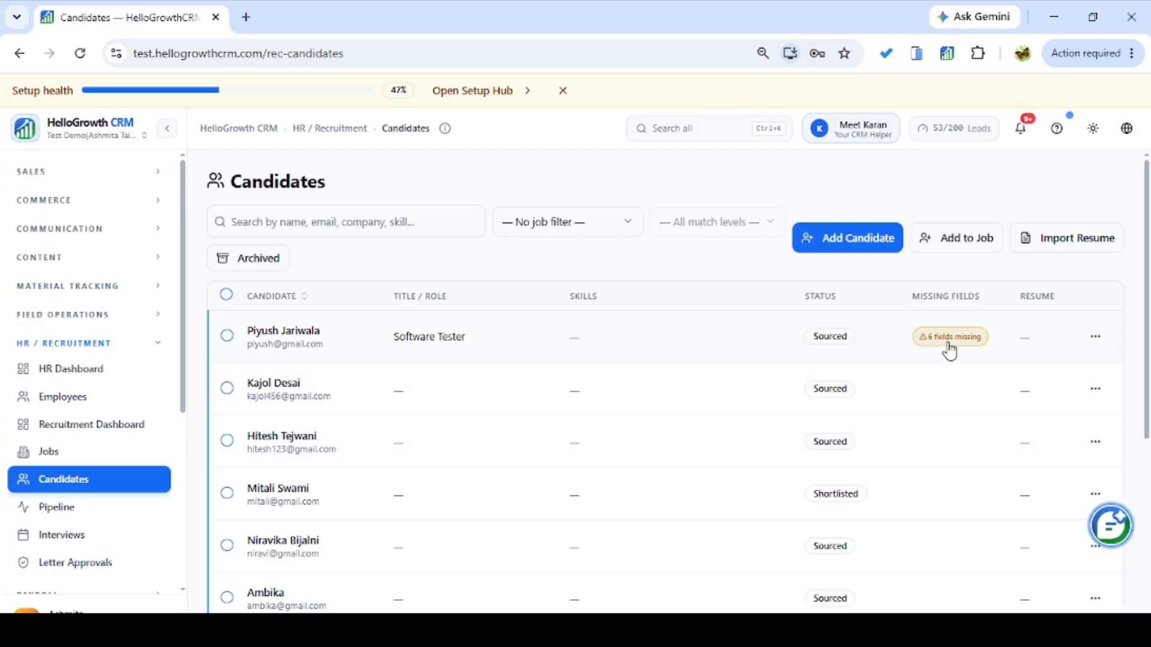
{"action": "left_click", "coordinate": [1092, 340]}
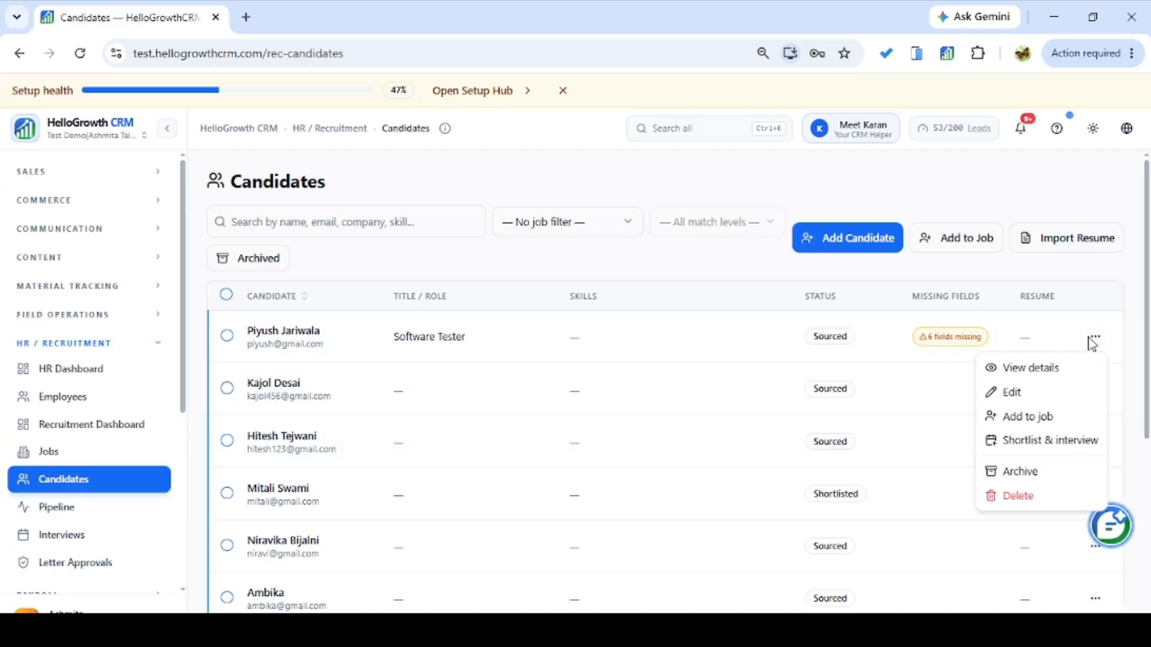
View the first candidate's profile and begin Generate Letter, showing the Letter type options.
{"action": "left_click", "coordinate": [1043, 370]}
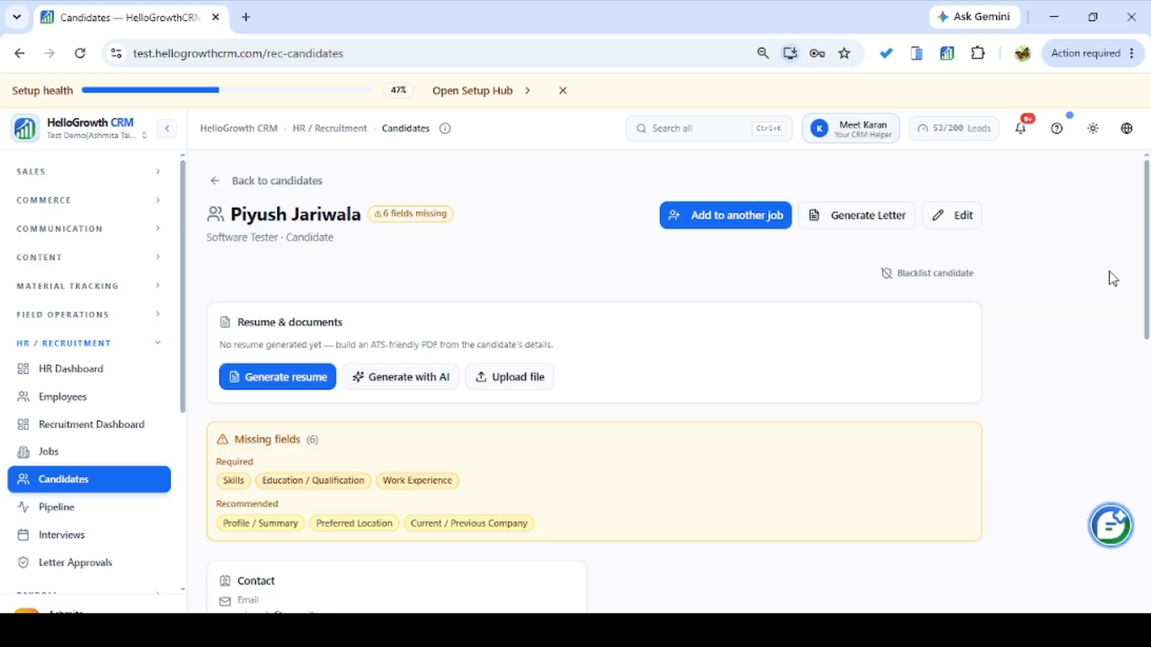
{"action": "mouse_move", "coordinate": [1146, 275]}
{"action": "left_mouse_down"}
{"action": "mouse_move", "coordinate": [1146, 323]}
{"action": "mouse_move", "coordinate": [1145, 268]}
{"action": "left_mouse_up"}
{"action": "left_click", "coordinate": [889, 222]}
{"action": "left_click", "coordinate": [586, 313]}
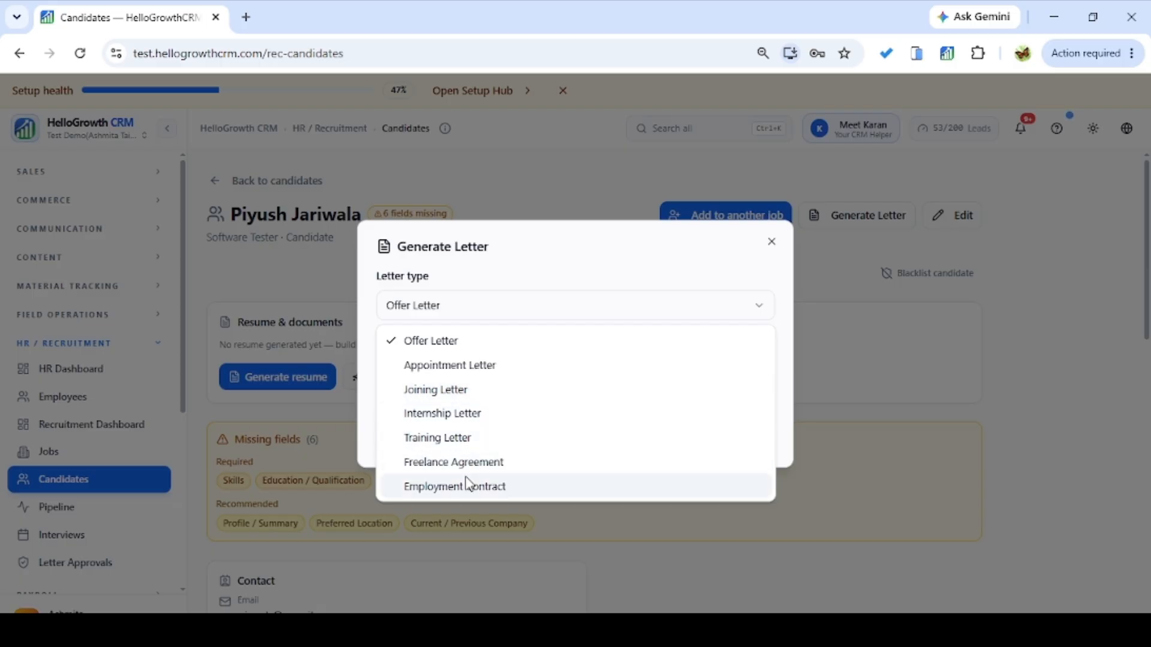
Keep Offer Letter, use the built-in Offer Letter template and enter the reporting manager's name.
{"action": "left_click", "coordinate": [455, 340]}
{"action": "left_click", "coordinate": [564, 395]}
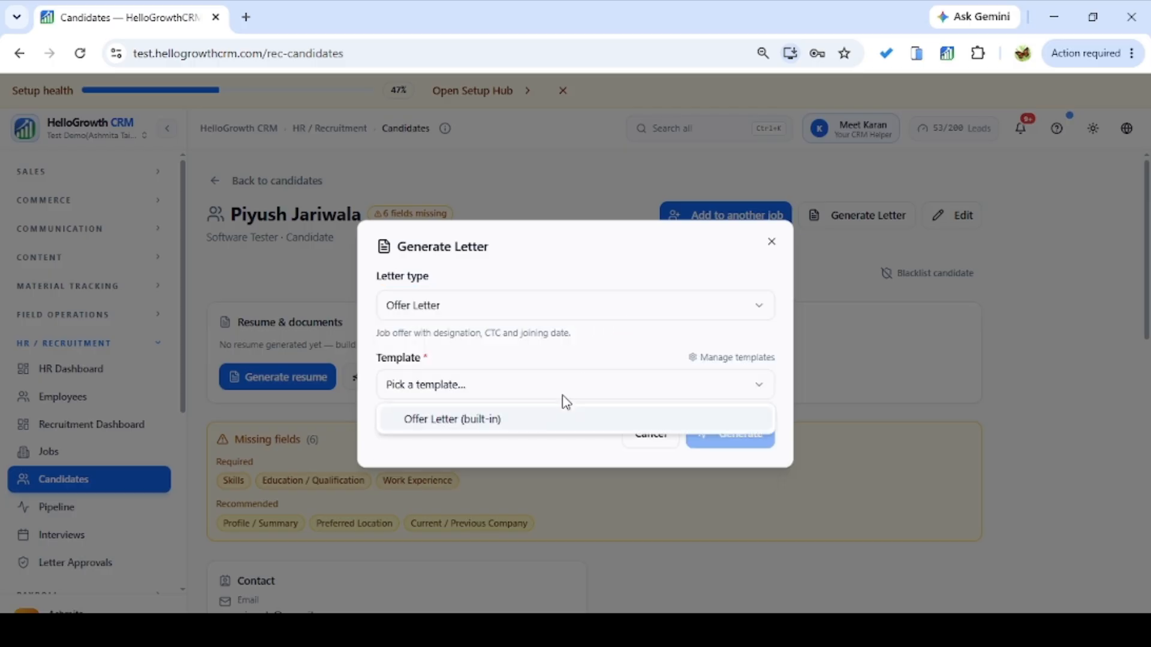
{"action": "left_click", "coordinate": [526, 430]}
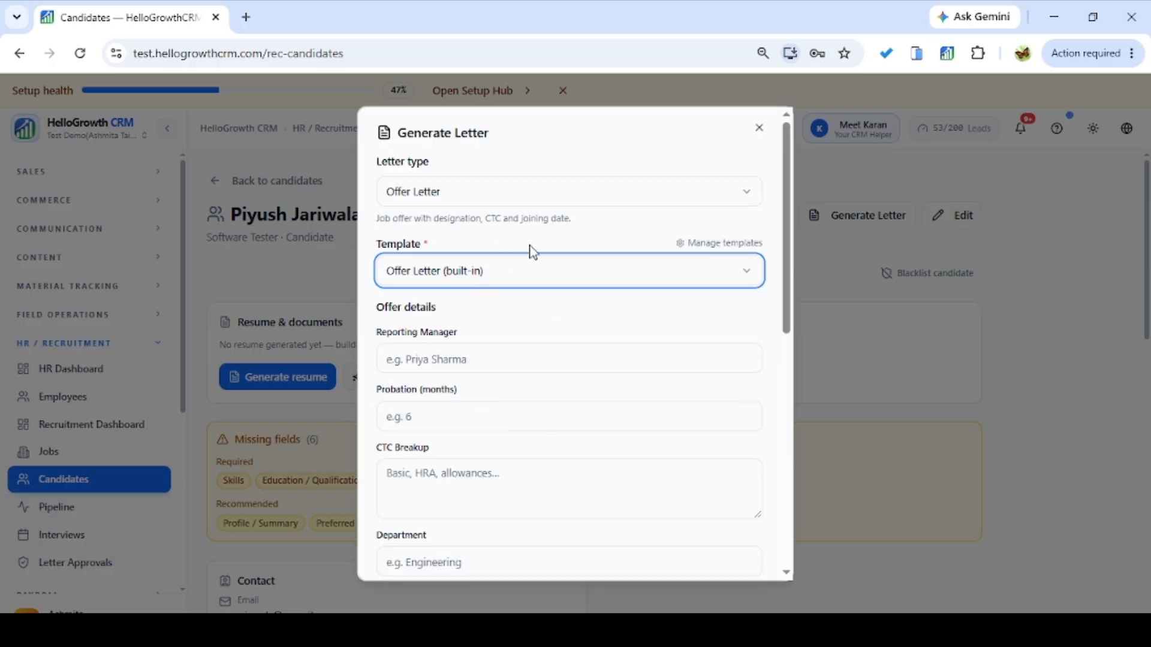
{"action": "left_click", "coordinate": [575, 356]}
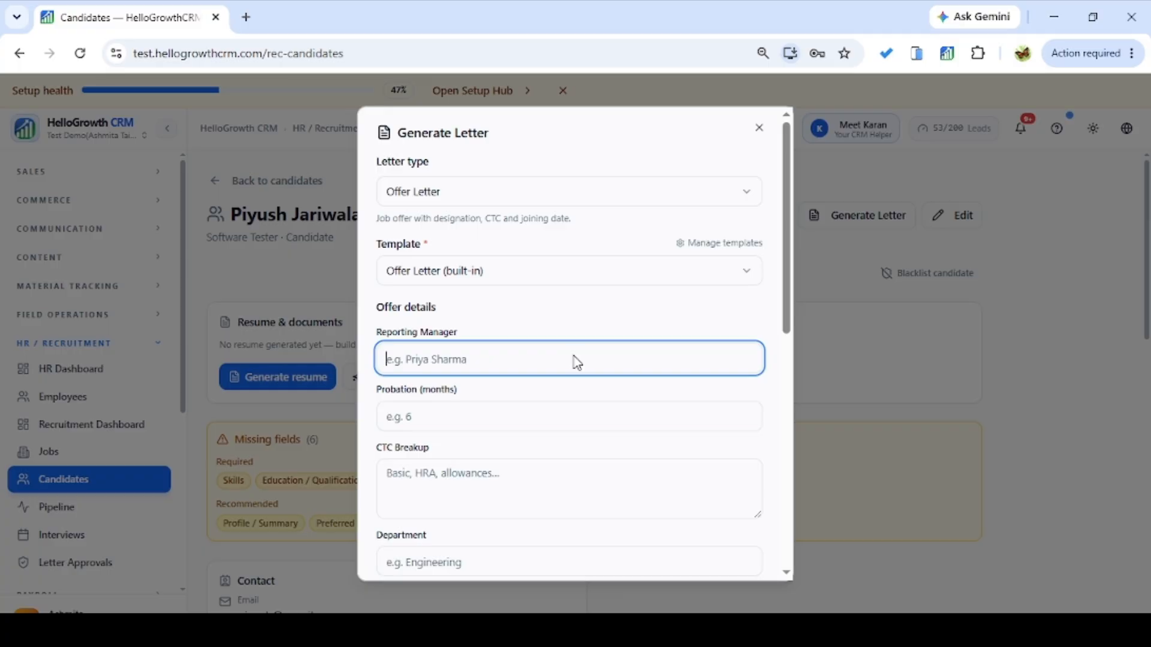
Set the probation period to 6 months.
{"action": "left_click", "coordinate": [489, 420]}
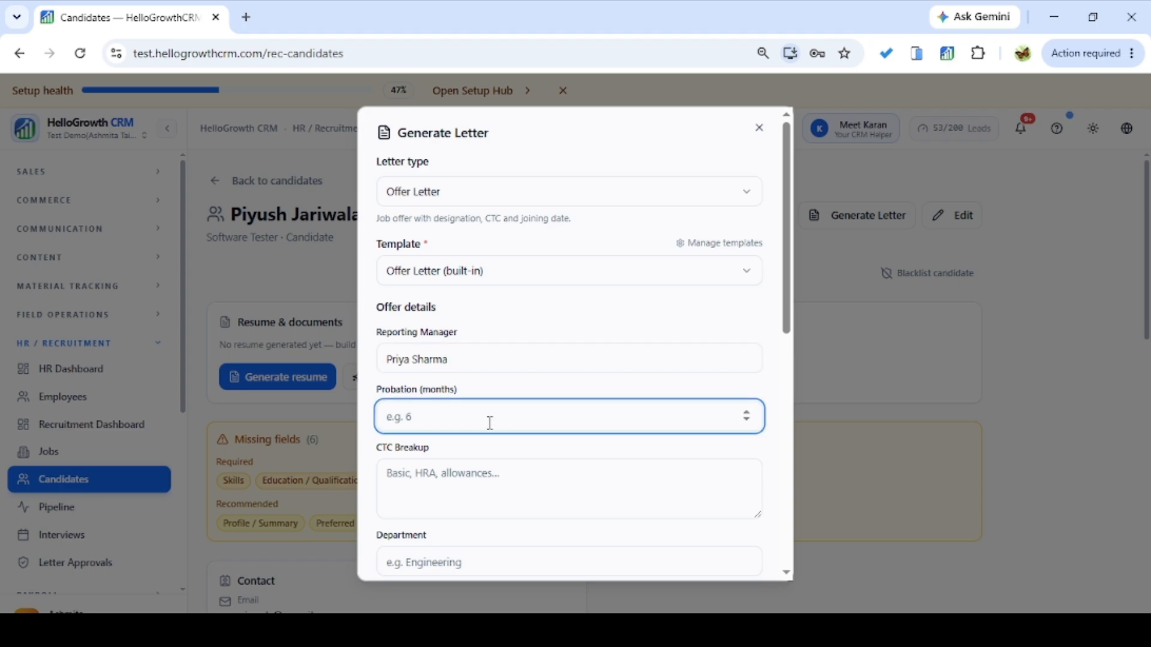
{"action": "type", "text": "6"}
{"action": "left_click", "coordinate": [455, 488]}
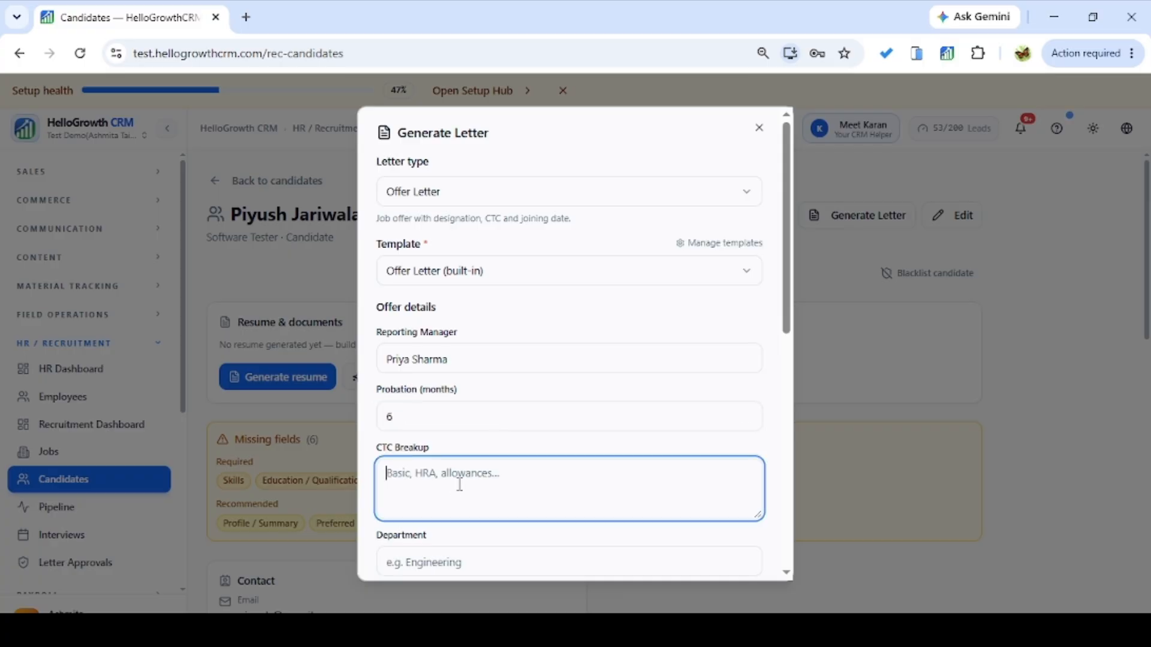
{"action": "left_click_drag", "start_coordinate": [787, 265], "coordinate": [787, 347]}
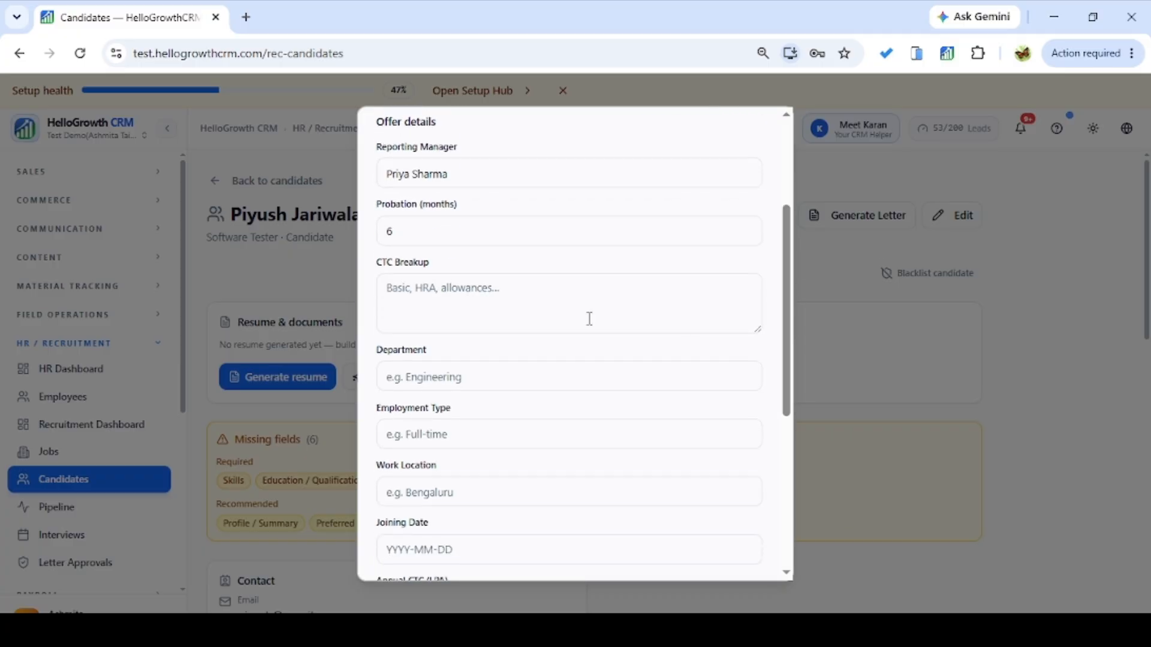
{"action": "left_click", "coordinate": [570, 303]}
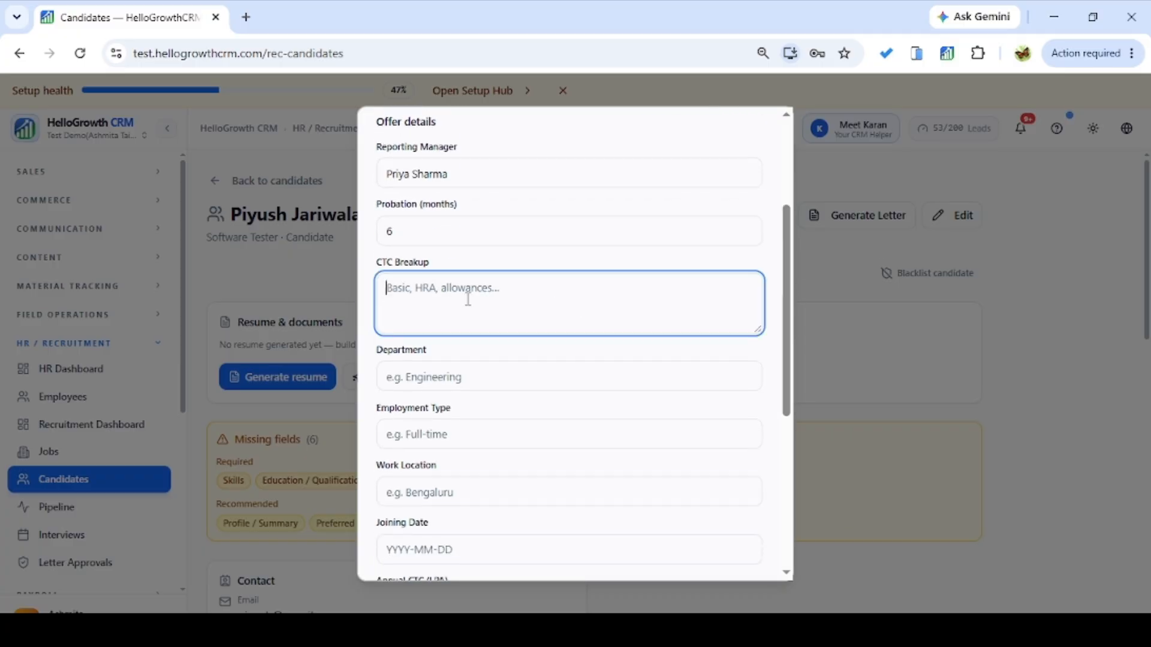
Set department to Engineer, employment type to Full Time and work location to Mumbai.
{"action": "left_click", "coordinate": [509, 376]}
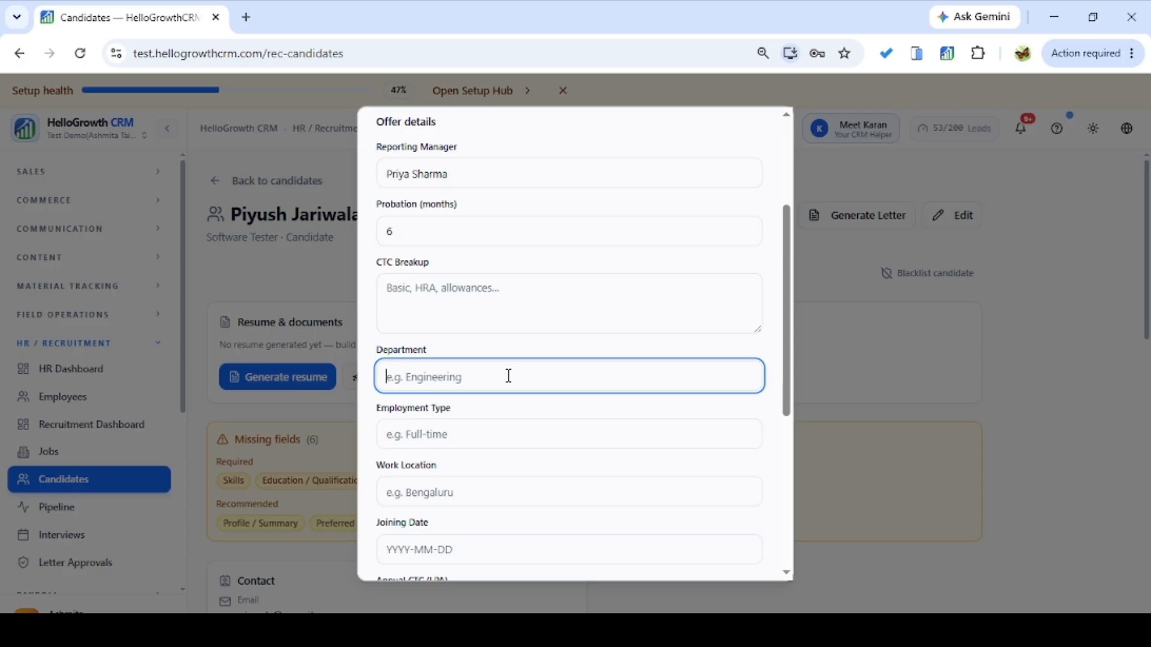
{"action": "type", "text": "Engineer"}
{"action": "left_click", "coordinate": [463, 433]}
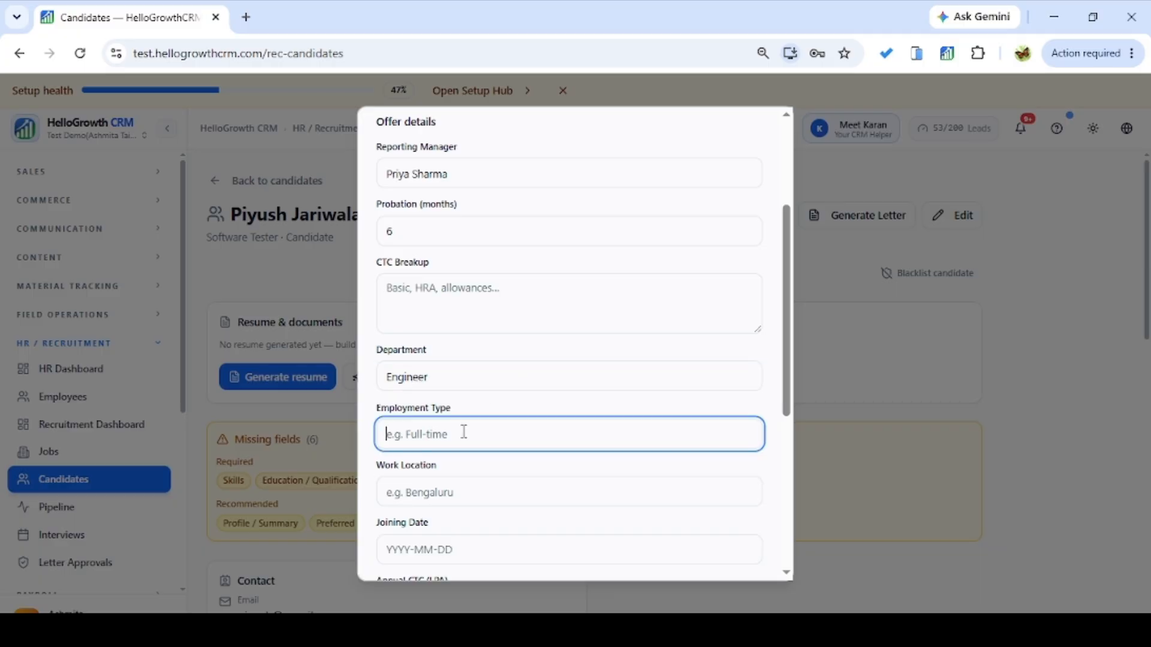
{"action": "type", "text": "Full Time"}
{"action": "left_click", "coordinate": [431, 498]}
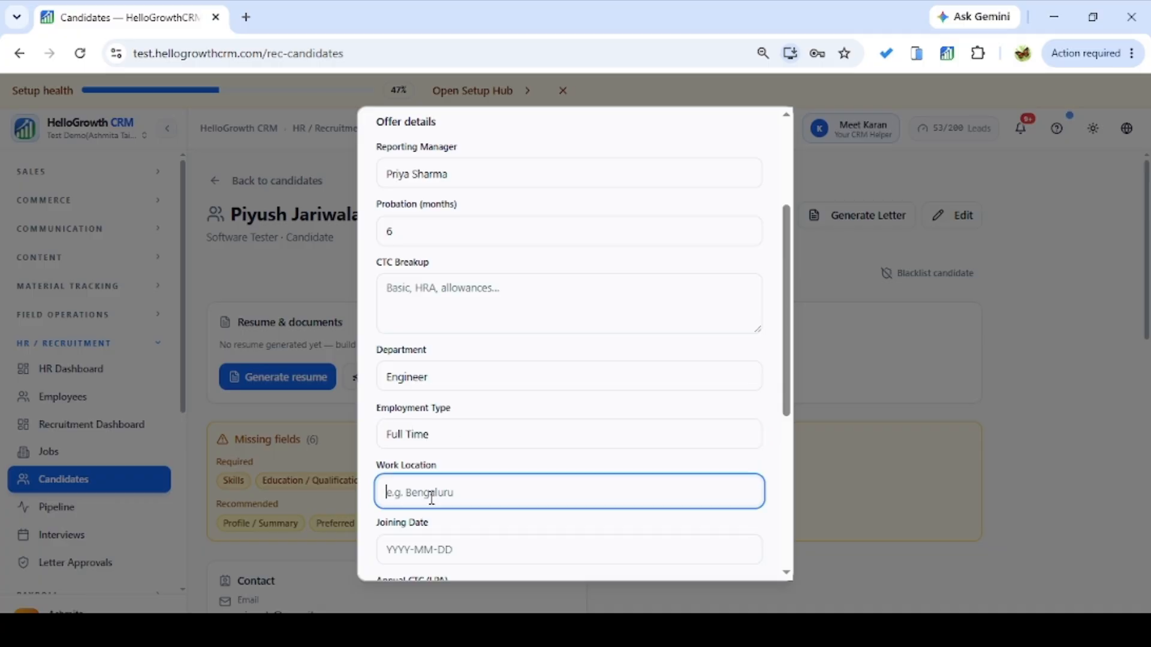
{"action": "type", "text": "Mumbai"}
{"action": "left_click", "coordinate": [427, 548]}
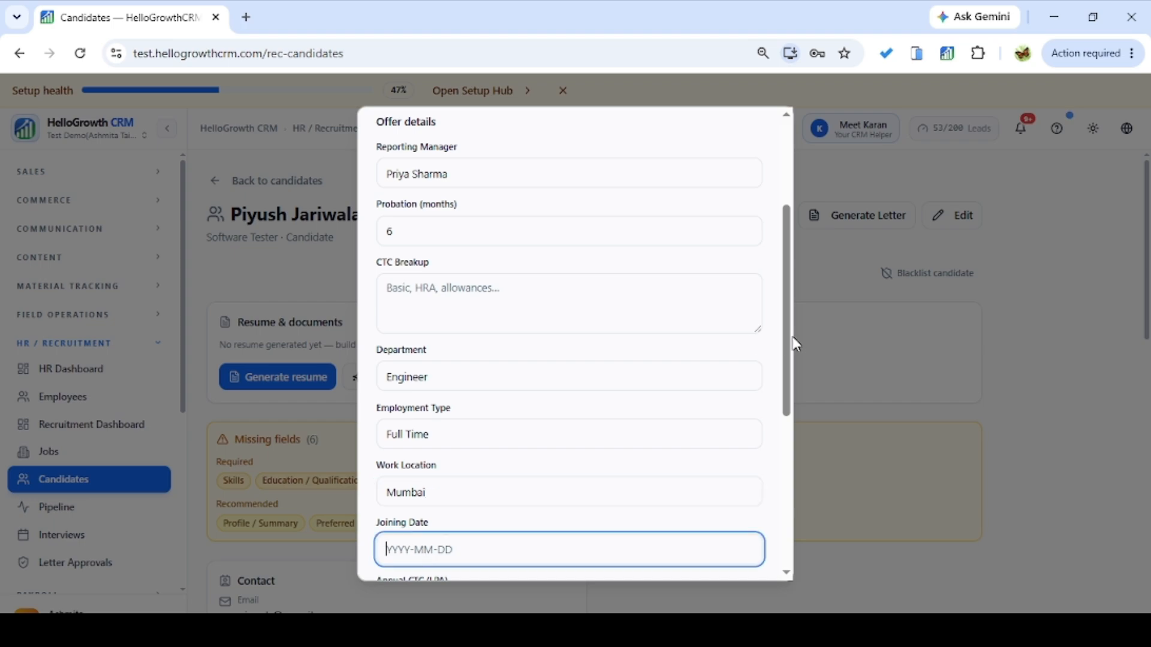
{"action": "left_click_drag", "start_coordinate": [787, 337], "coordinate": [778, 421]}
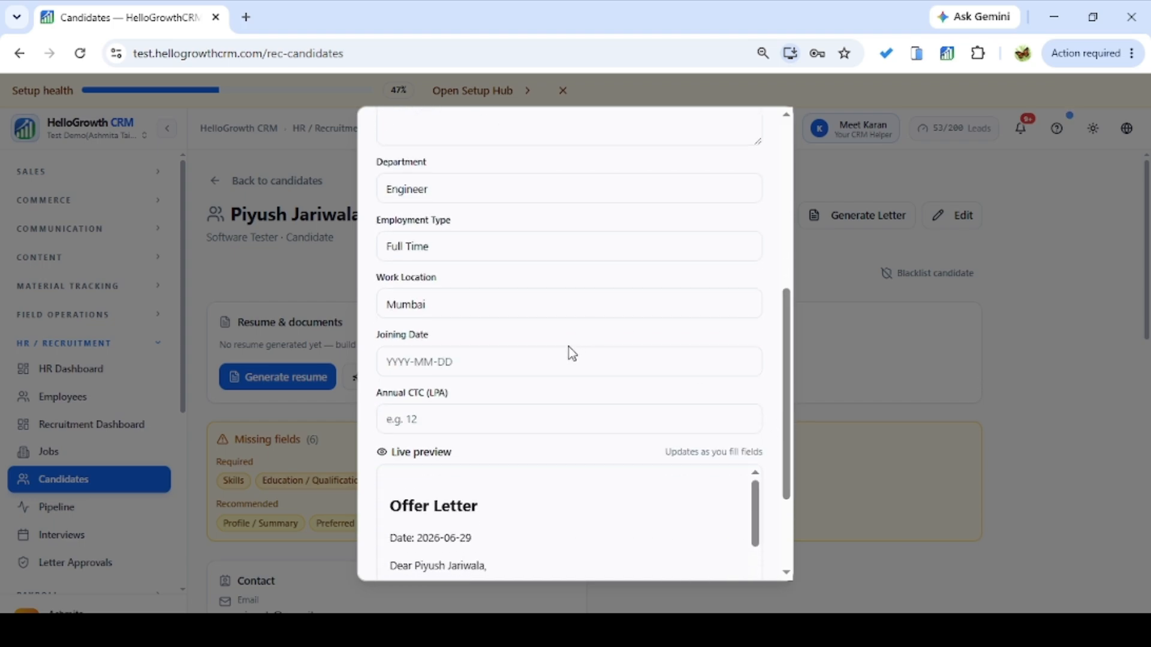
Enter 2026-01-07 as the joining date, correcting the initial wrong format.
{"action": "left_click", "coordinate": [559, 359]}
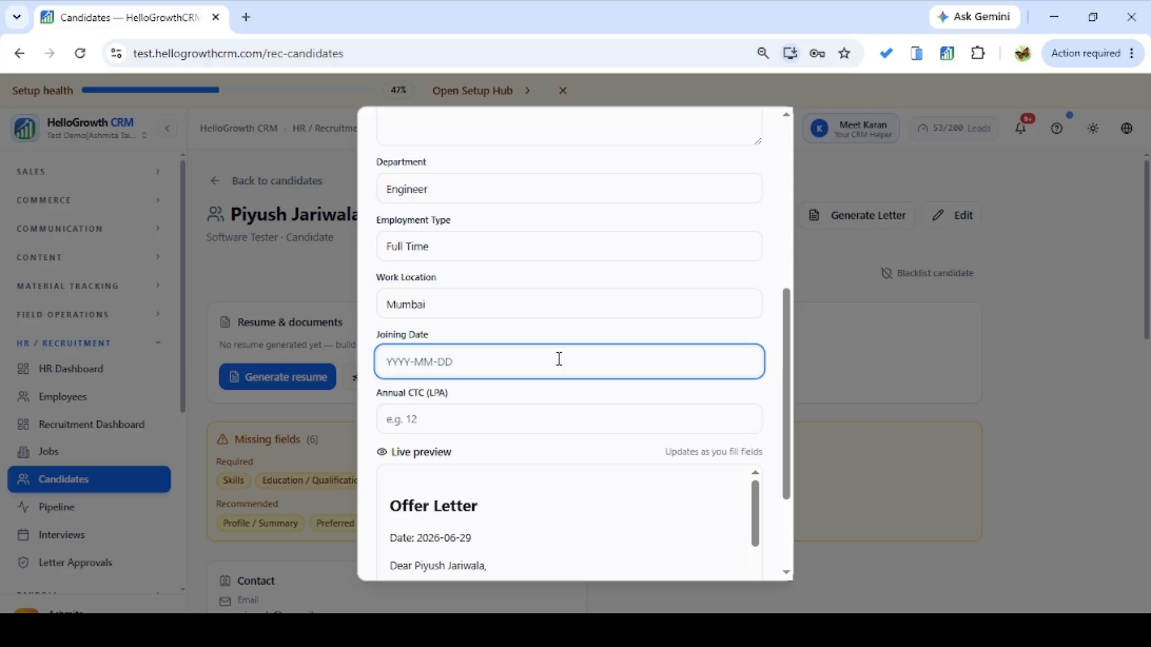
{"action": "type", "text": "01-07"}
{"action": "key", "text": "BackSpace"}
{"action": "key", "text": "BackSpace"}
{"action": "key", "text": "BackSpace"}
{"action": "key", "text": "BackSpace"}
{"action": "type", "text": "2026-0"}
{"action": "type", "text": "7"}
Enter an annual CTC of 10 LPA, generate the offer letter and confirm with Done.
{"action": "left_click", "coordinate": [490, 424]}
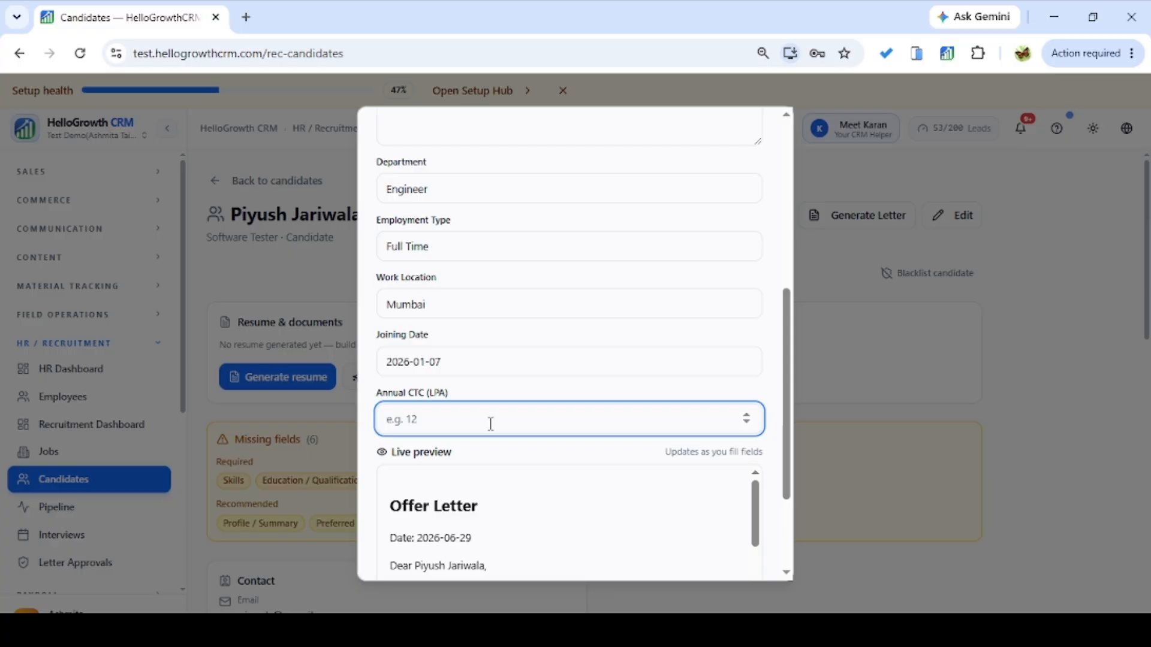
{"action": "type", "text": "10"}
{"action": "scroll", "coordinate": [787, 455], "scroll_direction": "down", "scroll_amount": 3}
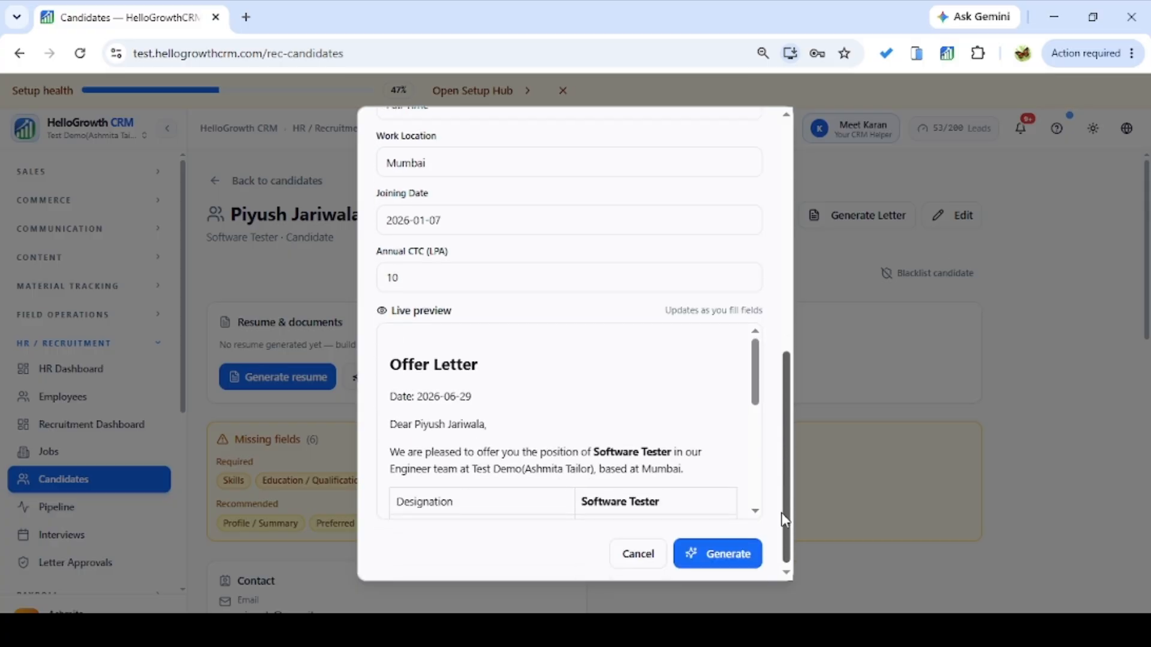
{"action": "left_click_drag", "start_coordinate": [761, 382], "coordinate": [745, 485]}
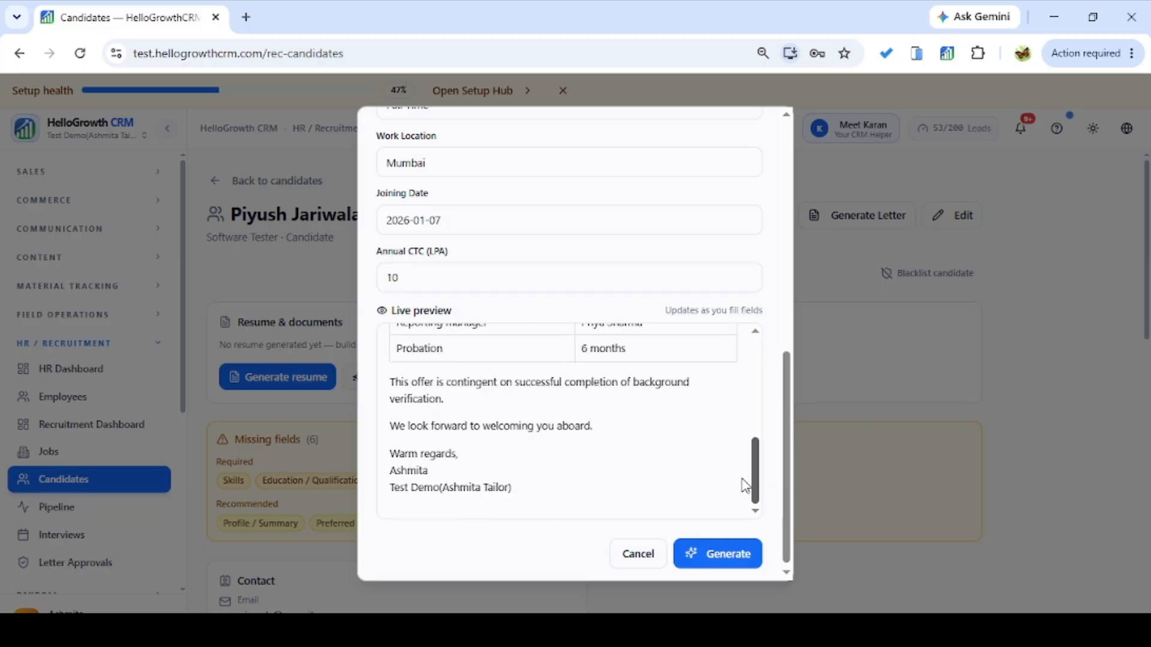
{"action": "left_click", "coordinate": [712, 566]}
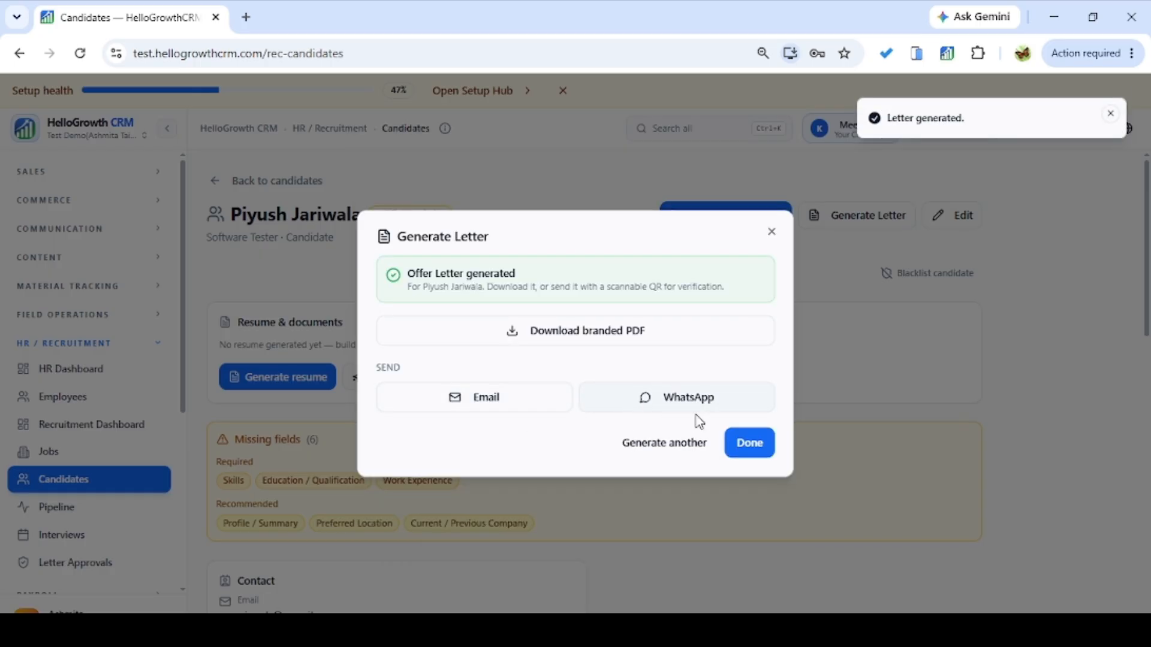
{"action": "left_click", "coordinate": [756, 451]}
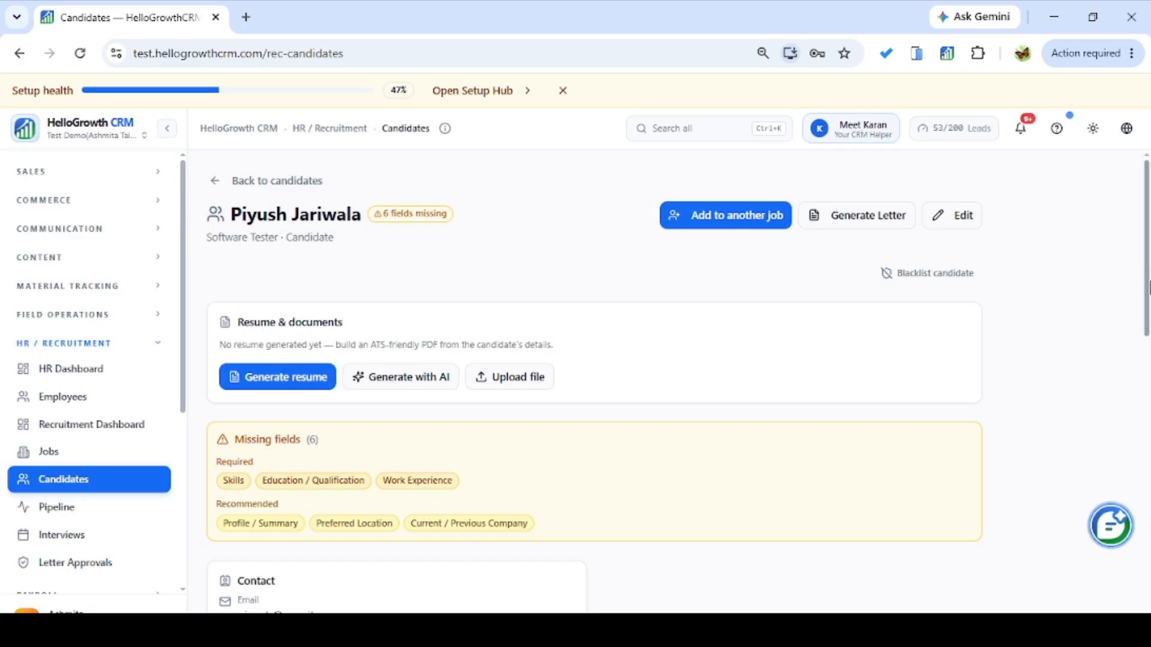
Request approval on the candidate's offer letter in the Letters section, then view Letter Approvals.
{"action": "left_click_drag", "start_coordinate": [1147, 283], "coordinate": [1146, 563]}
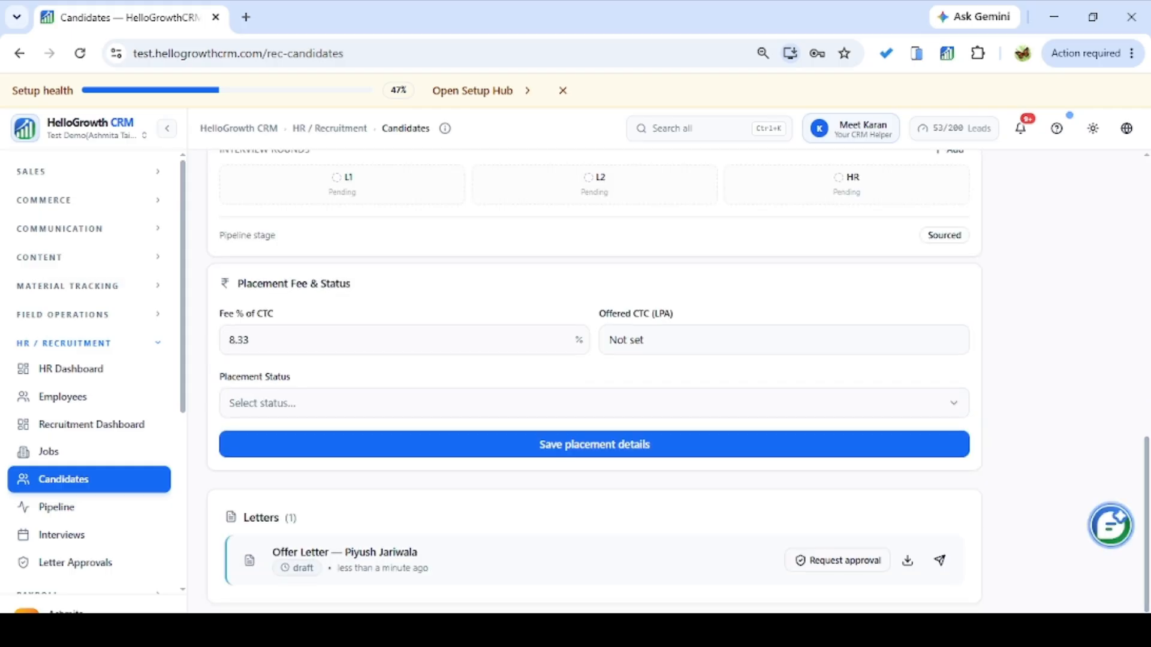
{"action": "left_click", "coordinate": [814, 570]}
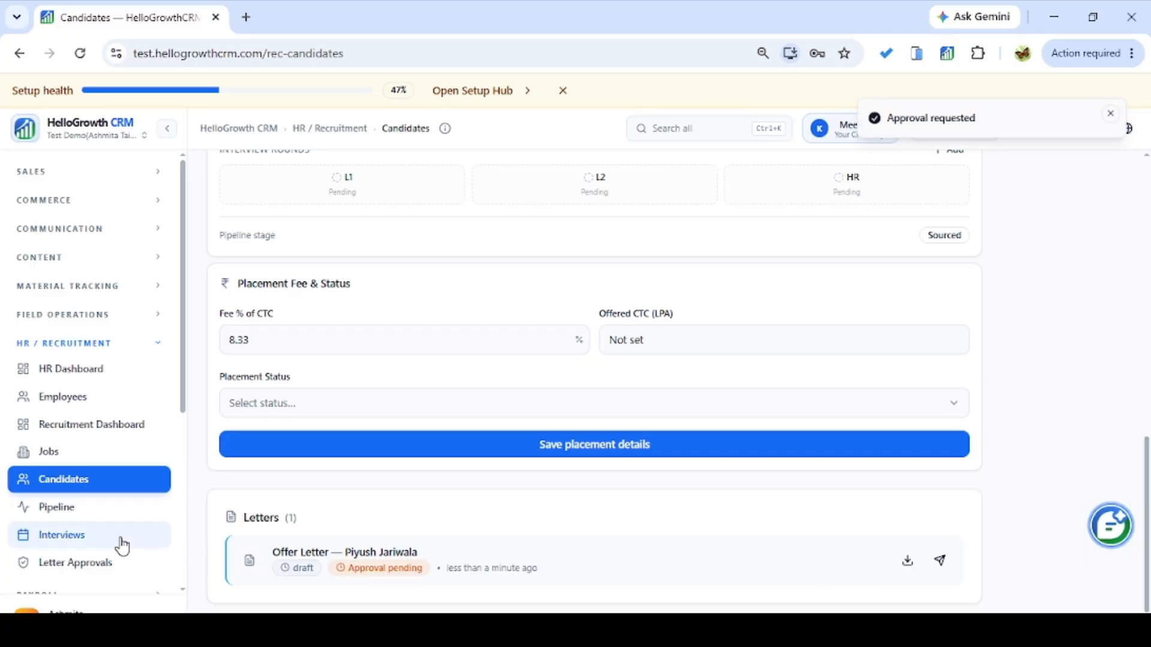
{"action": "left_click", "coordinate": [90, 565]}
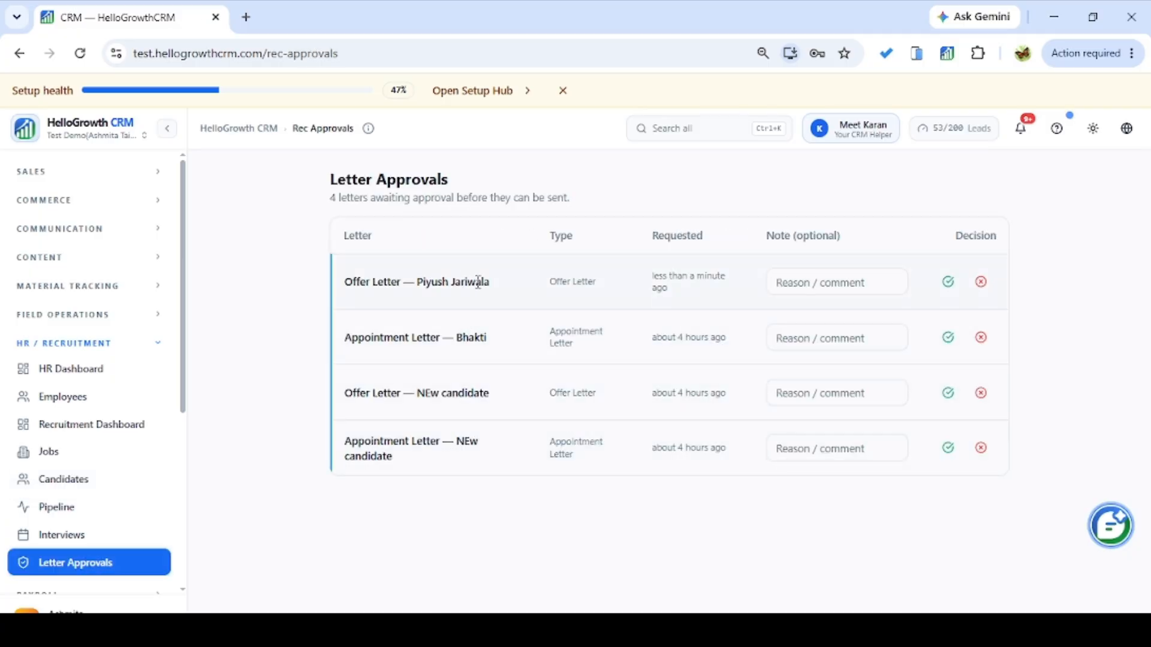
Approve the candidate's offer letter with the green check and return to the Candidates list.
{"action": "left_click", "coordinate": [824, 282]}
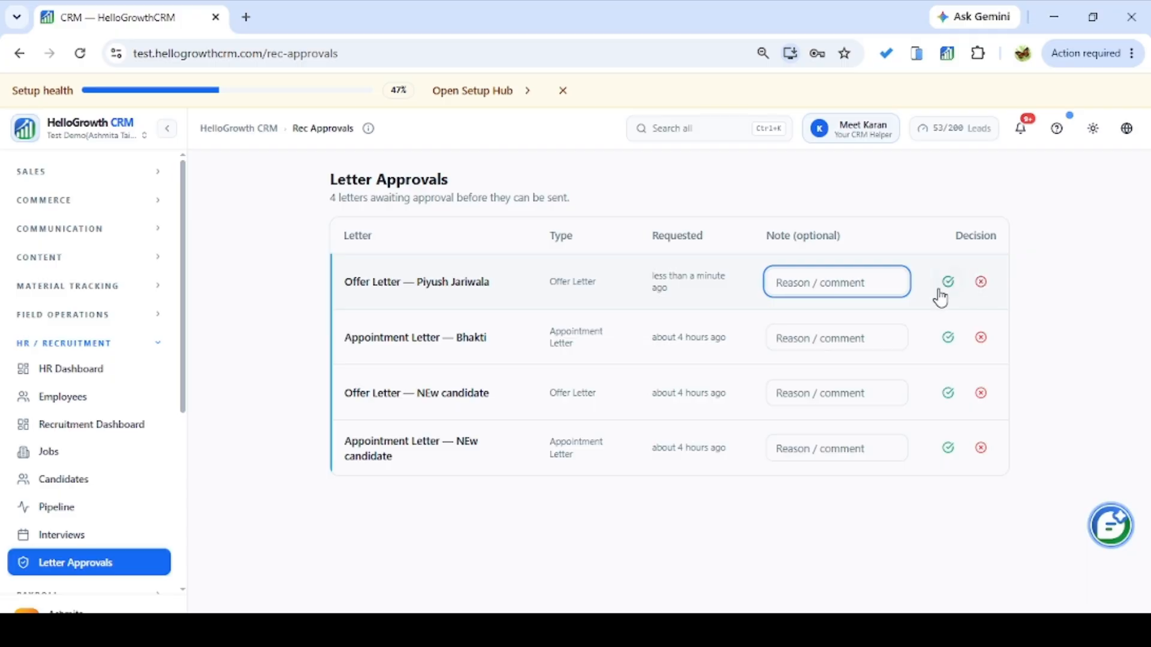
{"action": "left_click", "coordinate": [949, 289]}
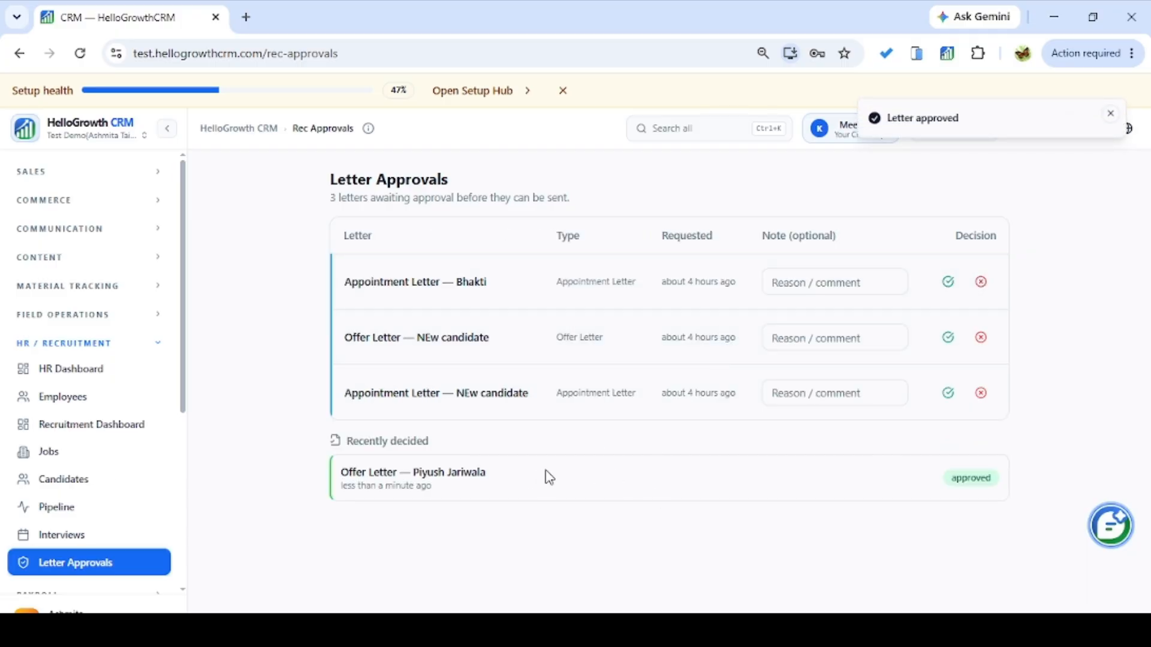
{"action": "left_click", "coordinate": [50, 484]}
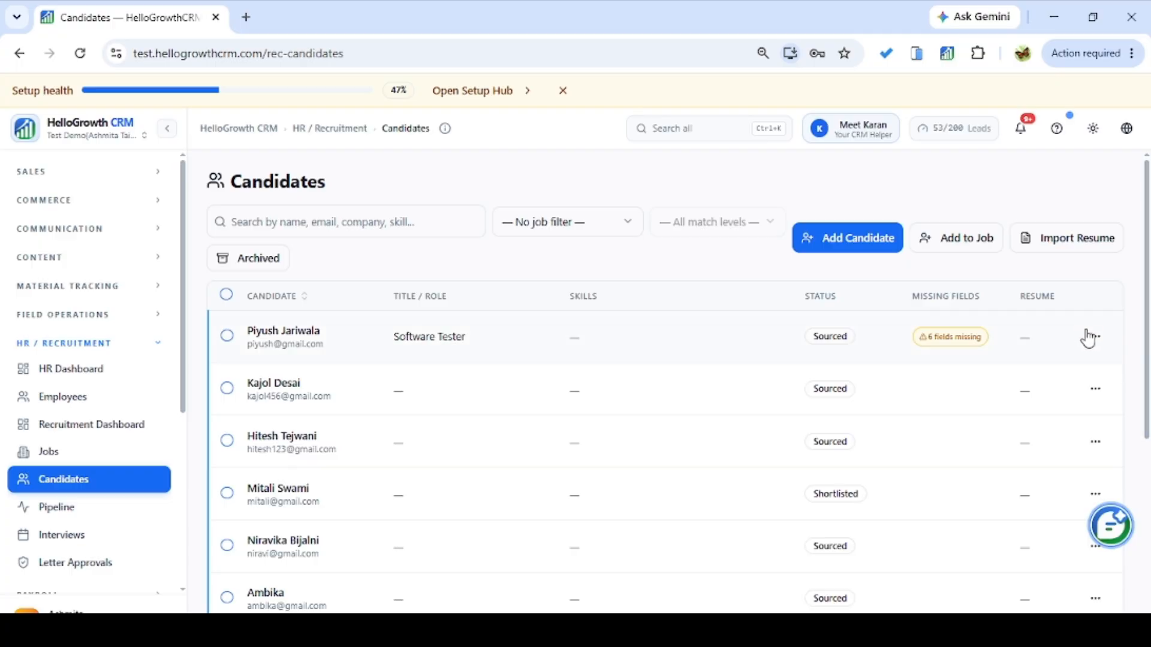
{"action": "left_click", "coordinate": [346, 361]}
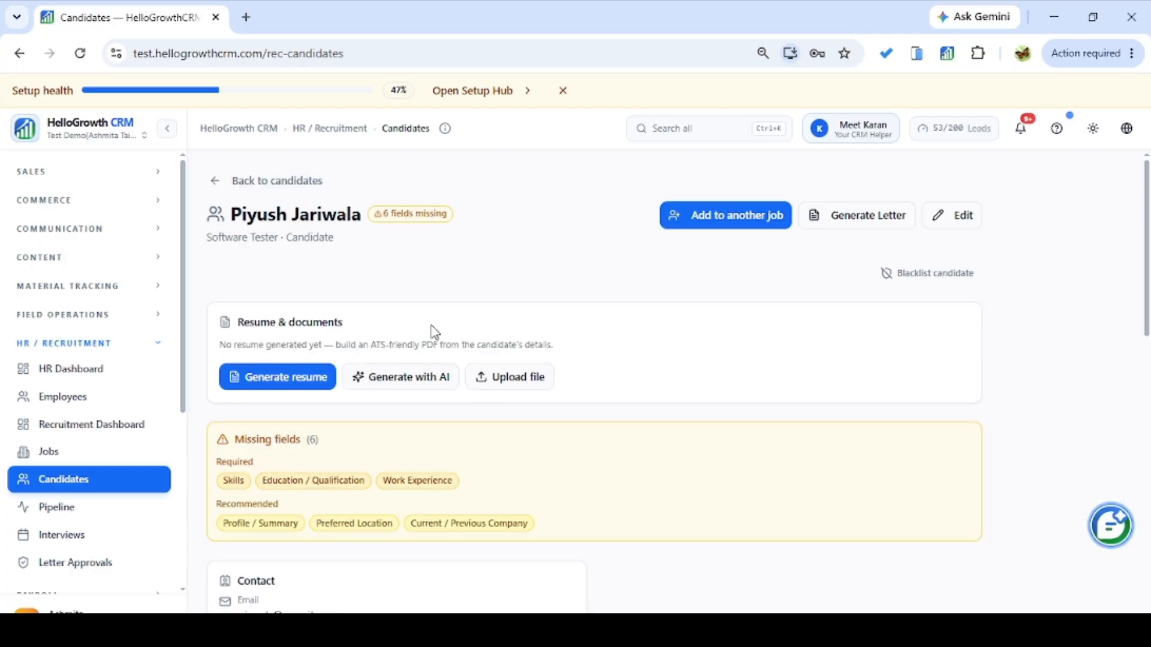
{"action": "left_click_drag", "start_coordinate": [1145, 249], "coordinate": [1138, 606]}
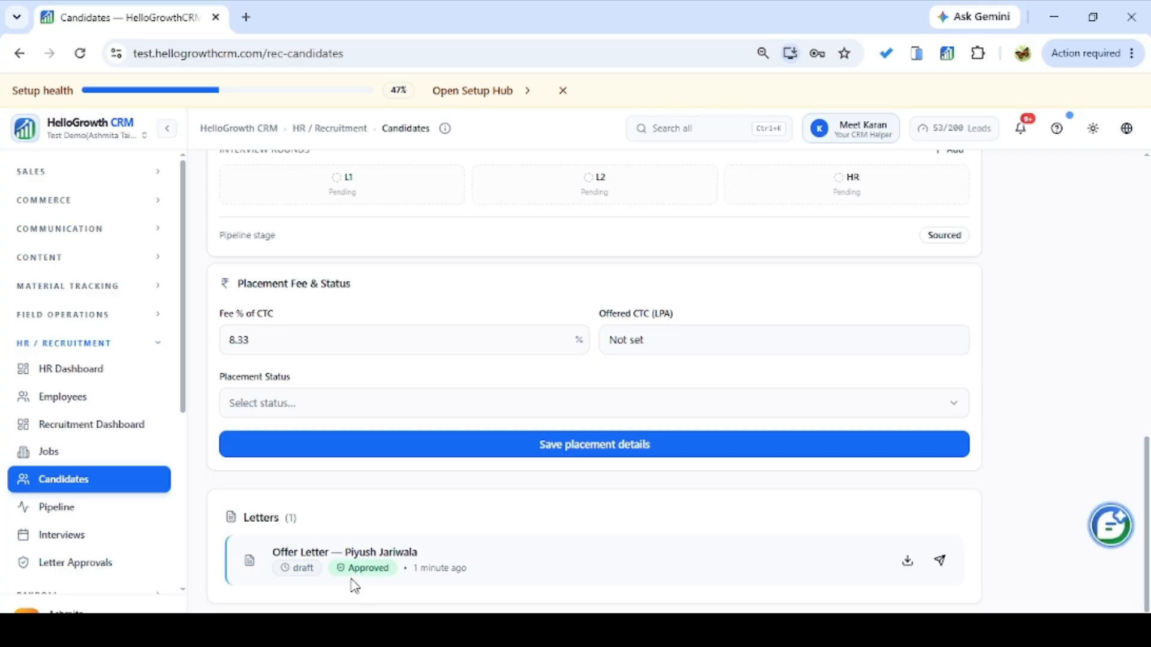
{"action": "left_click", "coordinate": [941, 564]}
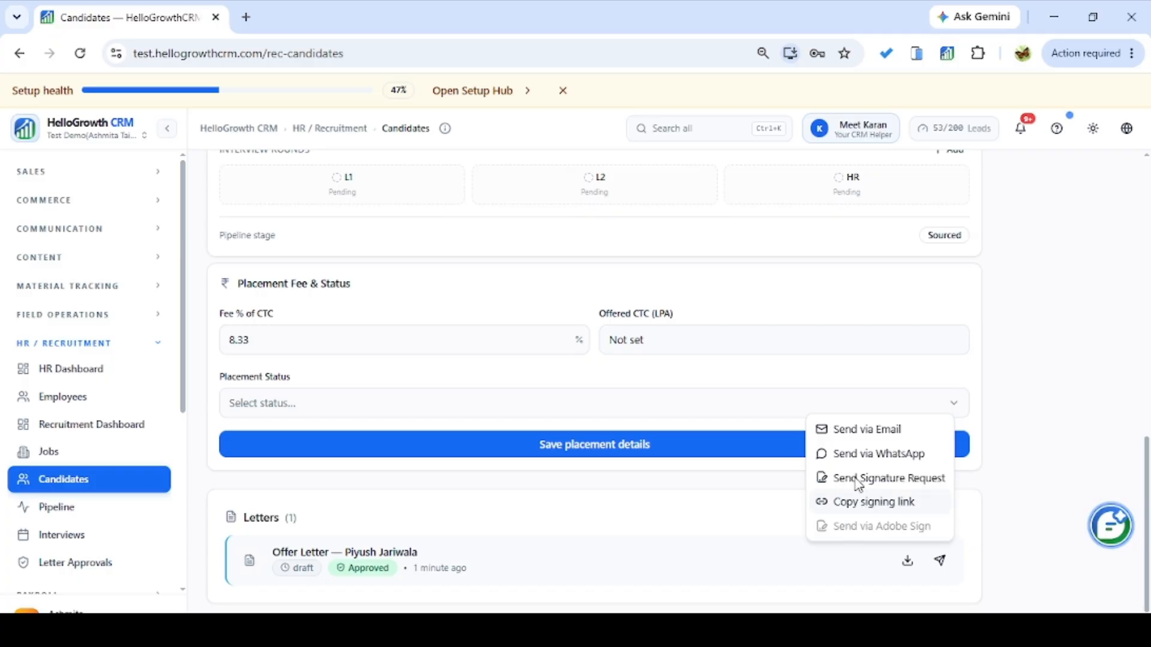
{"action": "left_click_drag", "start_coordinate": [1146, 477], "coordinate": [1123, 241]}
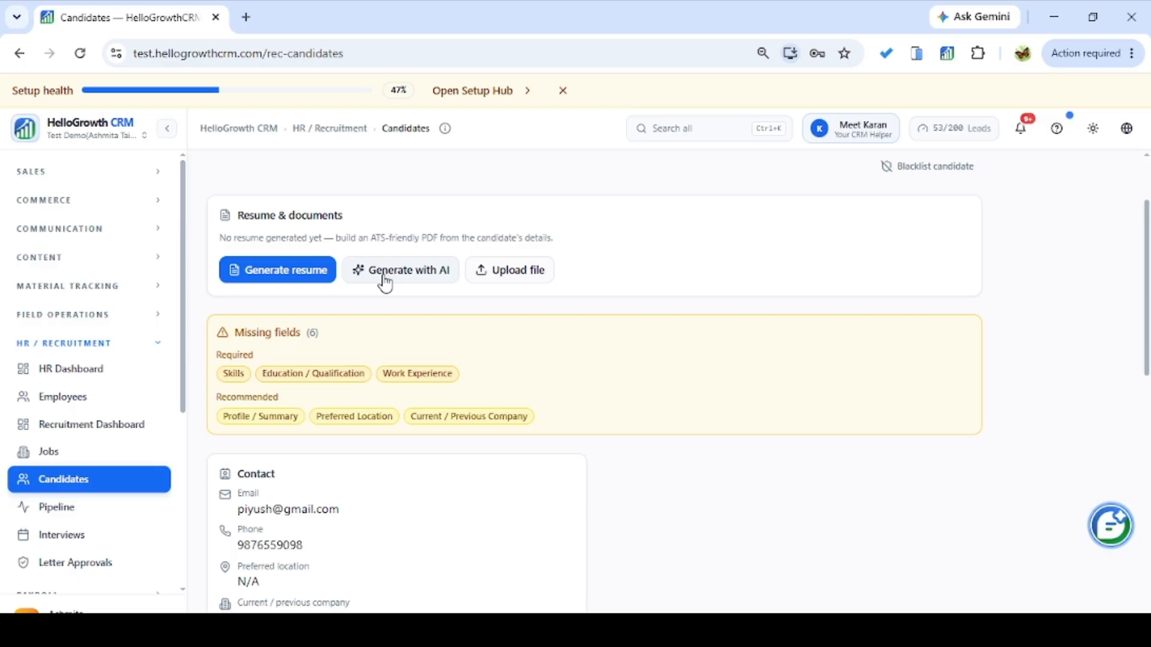
{"action": "scroll", "coordinate": [283, 206], "scroll_direction": "down", "scroll_amount": 3}
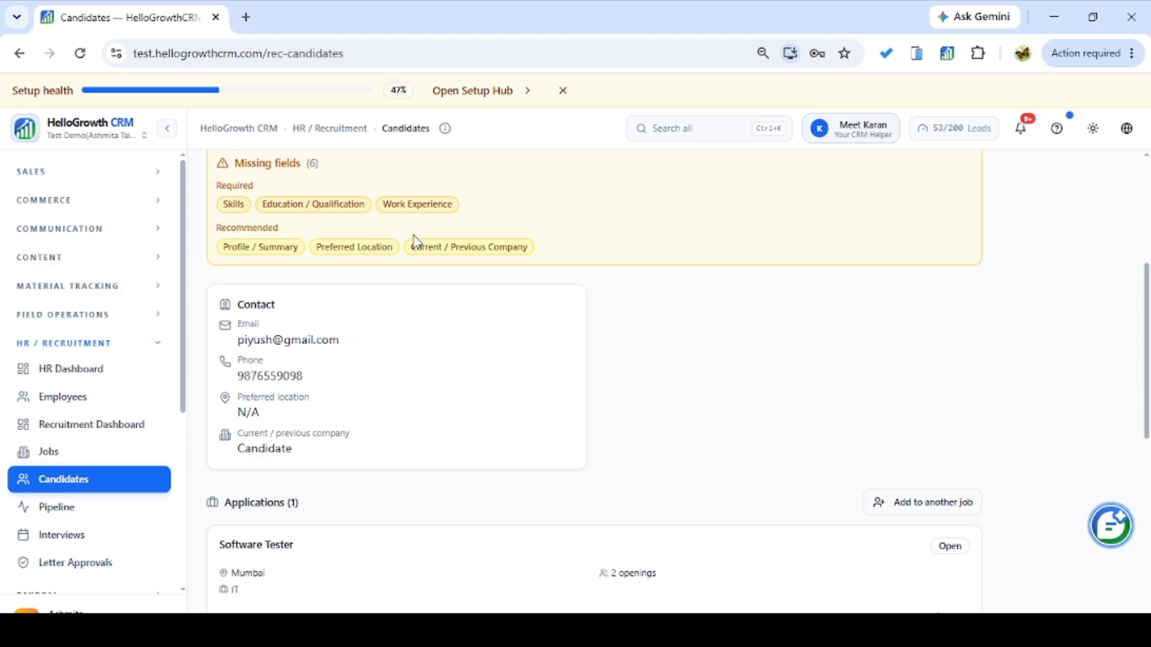
{"action": "scroll", "coordinate": [413, 240], "scroll_direction": "down", "scroll_amount": 2}
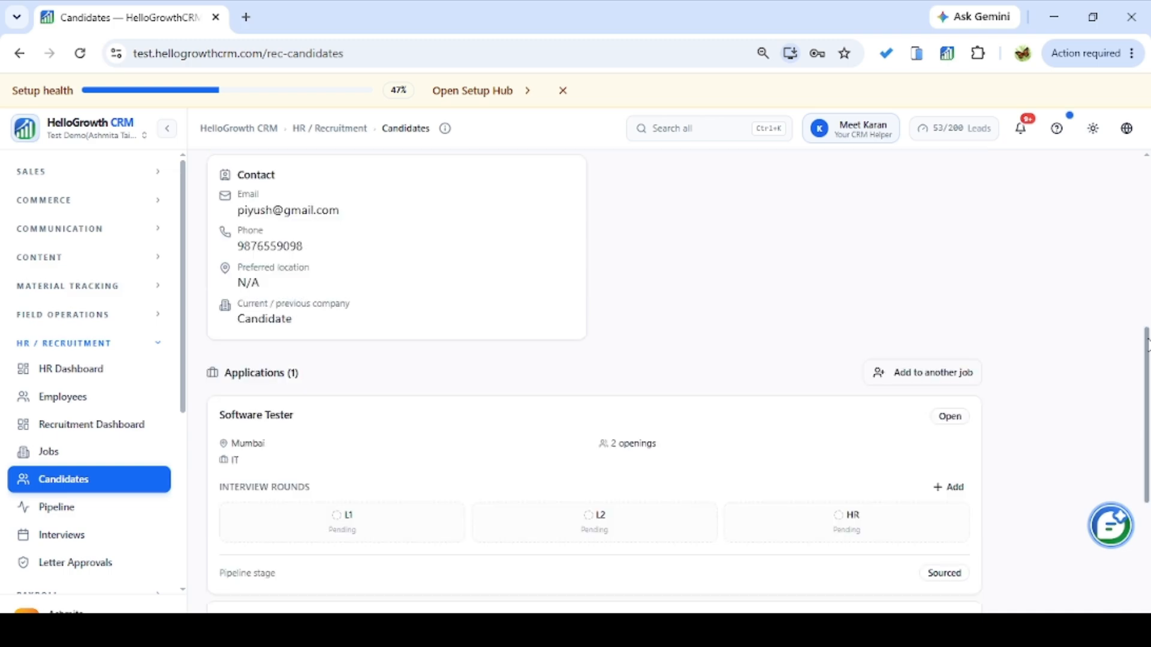
{"action": "left_click_drag", "start_coordinate": [1146, 341], "coordinate": [1147, 406]}
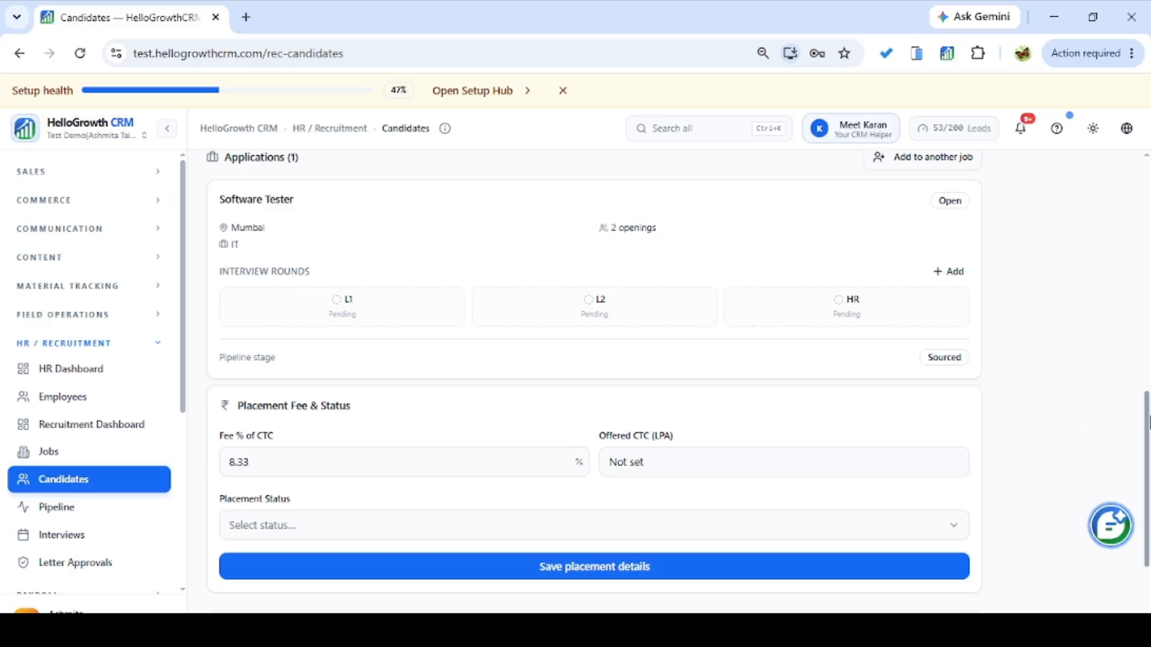
{"action": "scroll", "coordinate": [1146, 431], "scroll_direction": "down", "scroll_amount": 2}
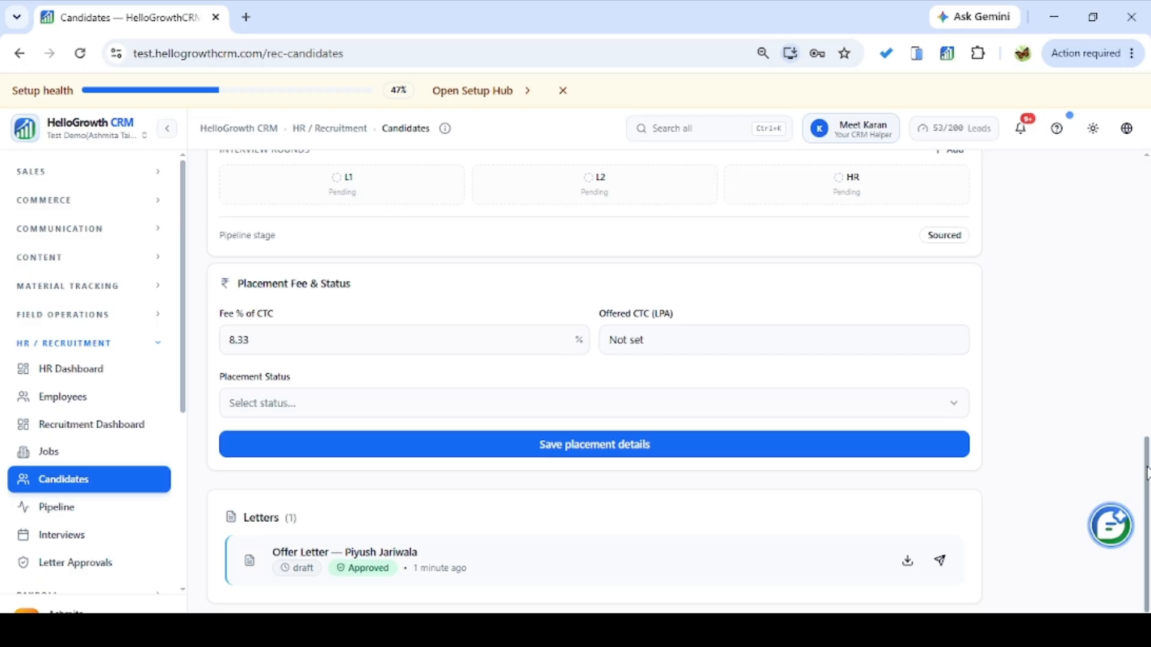
{"action": "left_click_drag", "start_coordinate": [1146, 470], "coordinate": [1145, 191]}
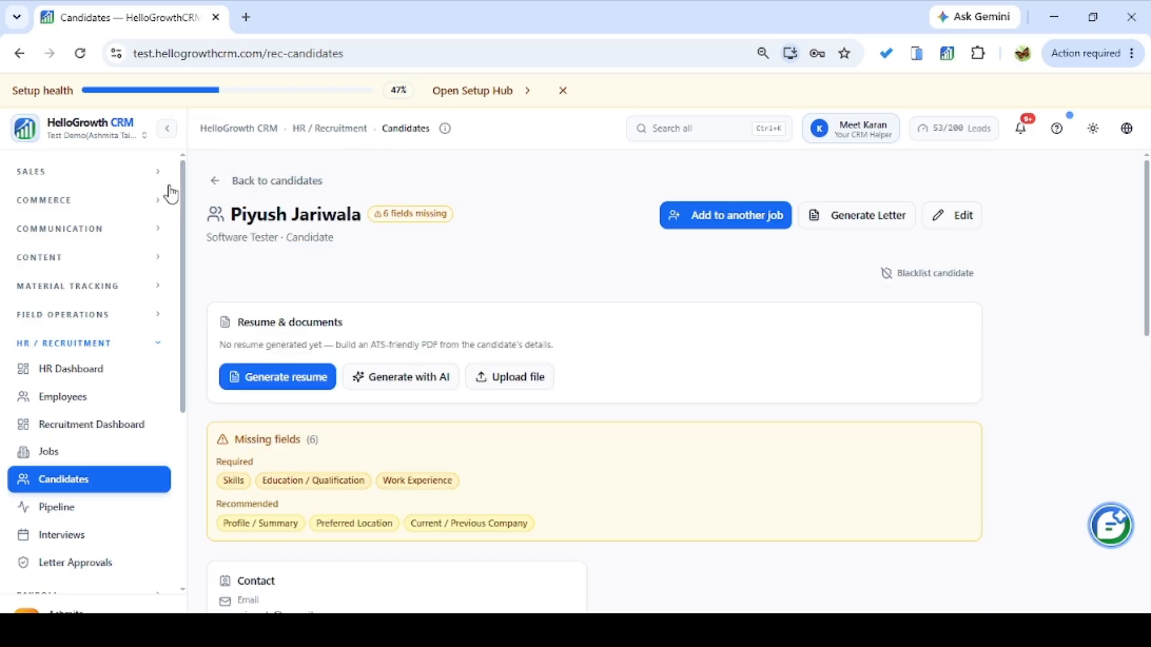
From the candidates list, view the candidate's details via the row's actions menu.
{"action": "left_click", "coordinate": [216, 180]}
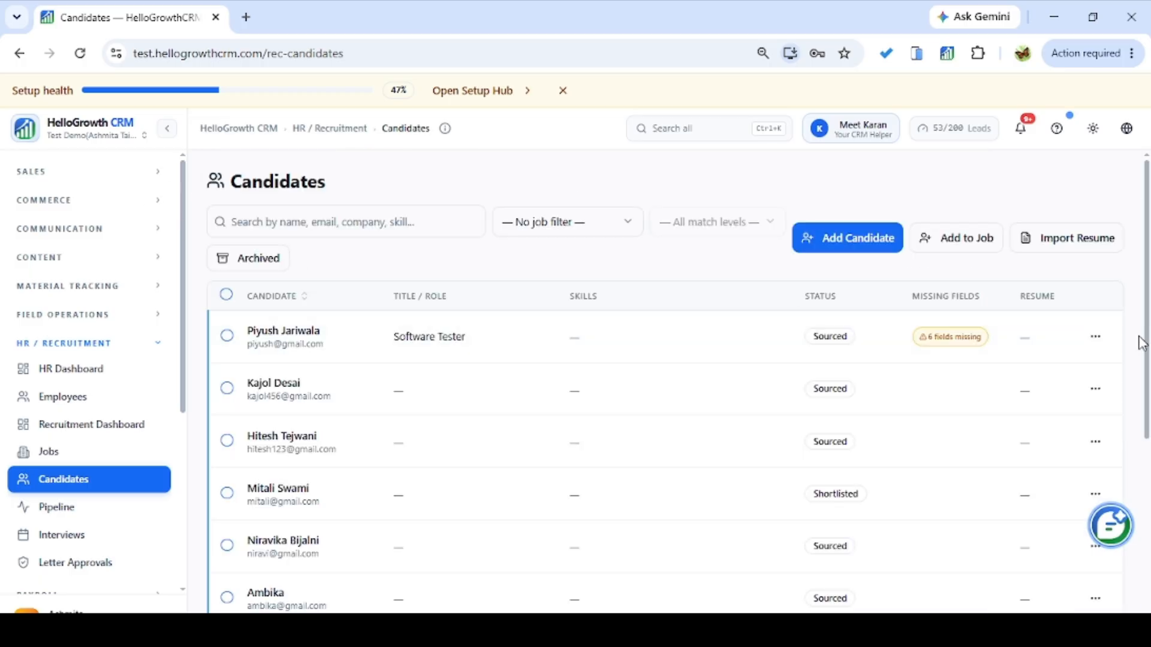
{"action": "left_click", "coordinate": [1095, 339]}
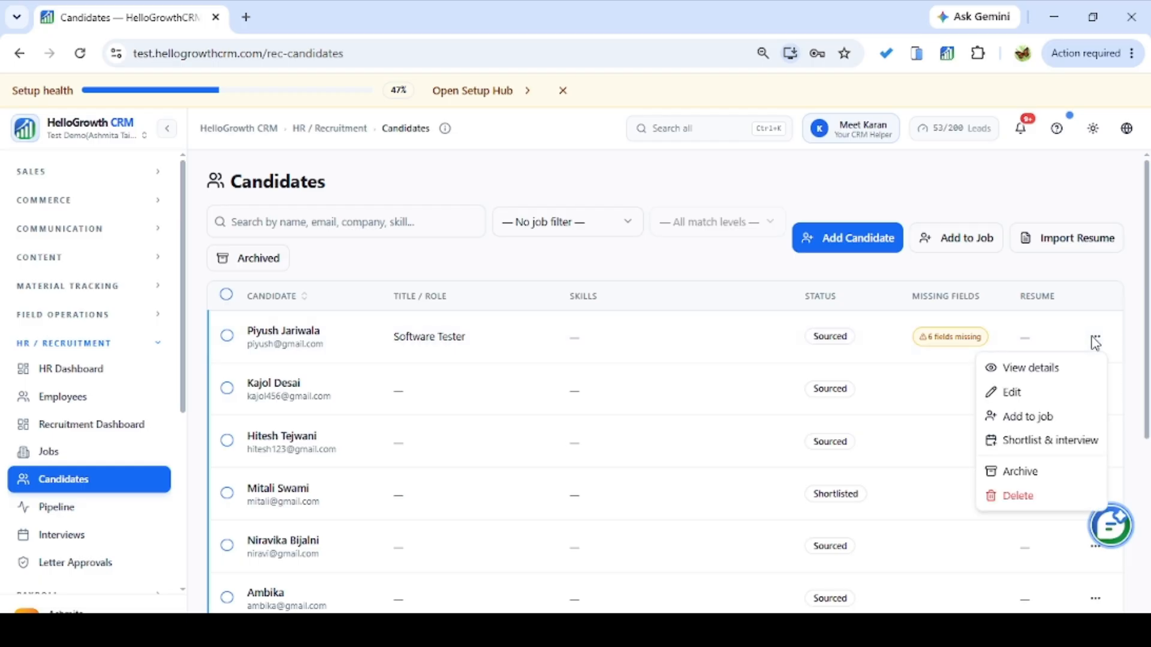
{"action": "left_click", "coordinate": [1056, 373]}
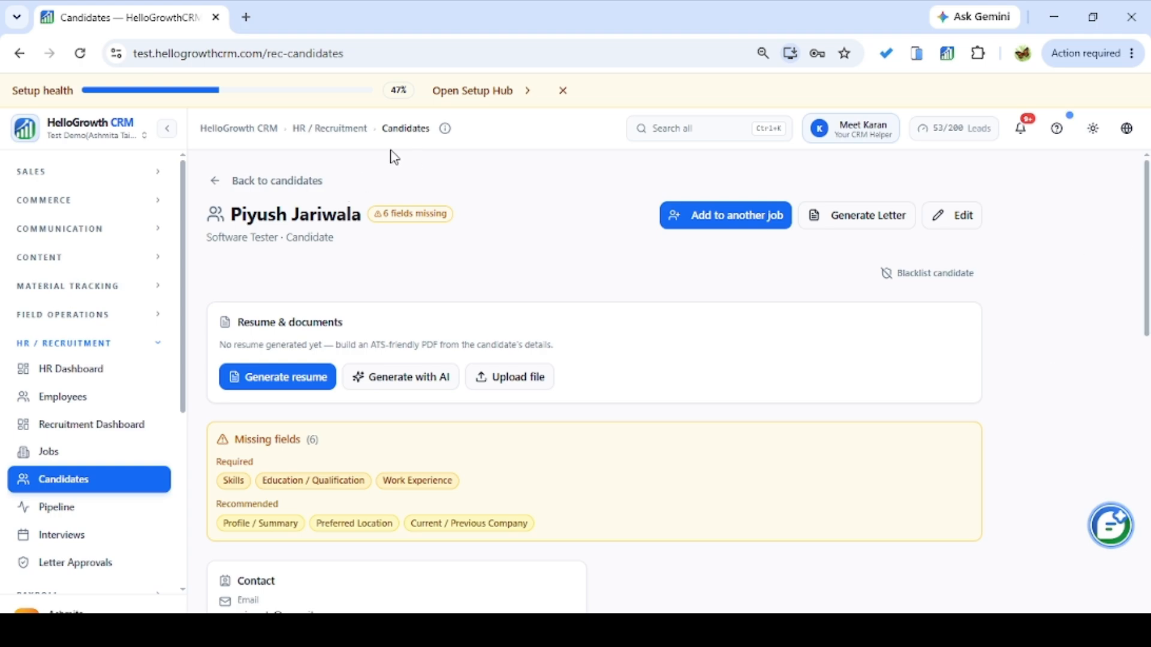
{"action": "scroll", "coordinate": [1147, 257], "scroll_direction": "down", "scroll_amount": 2}
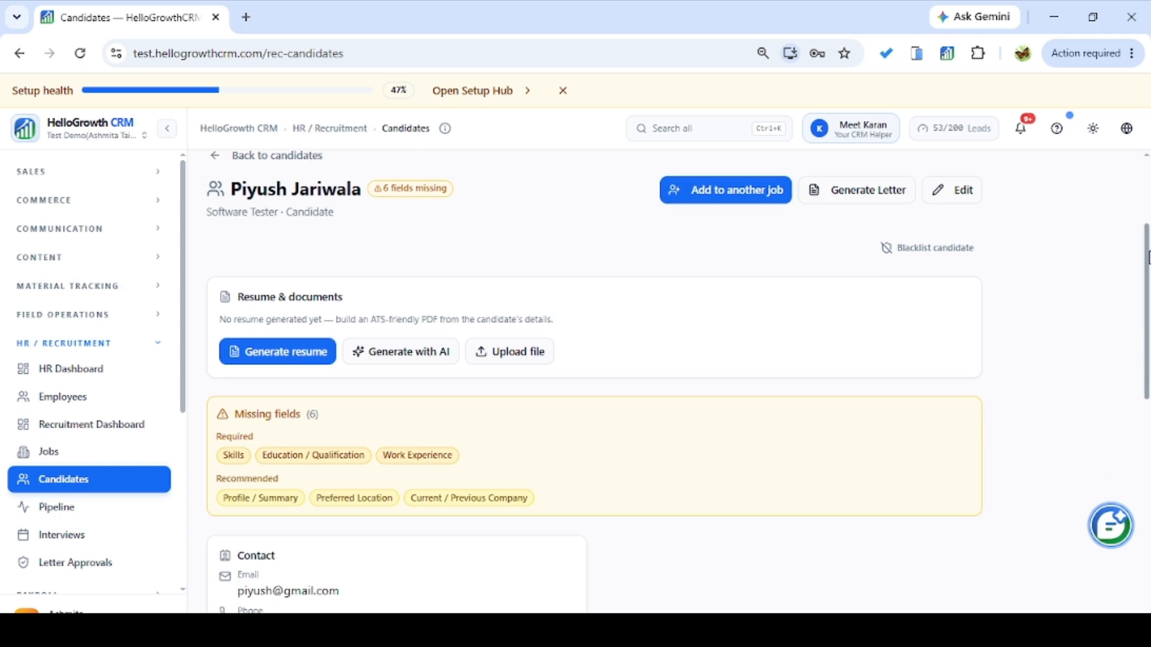
{"action": "scroll", "coordinate": [1147, 256], "scroll_direction": "down", "scroll_amount": 10}
{"action": "scroll", "coordinate": [384, 198], "scroll_direction": "up", "scroll_amount": 12}
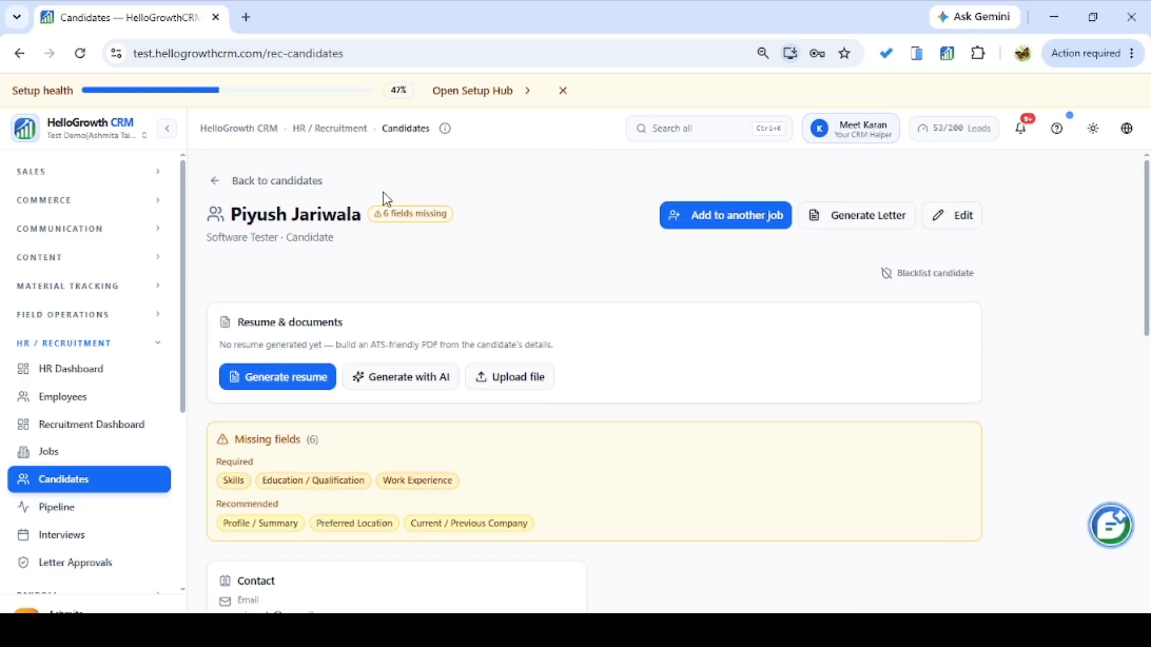
Back on the candidates list, choose Shortlist & interview from the candidate's actions menu.
{"action": "left_click", "coordinate": [254, 181]}
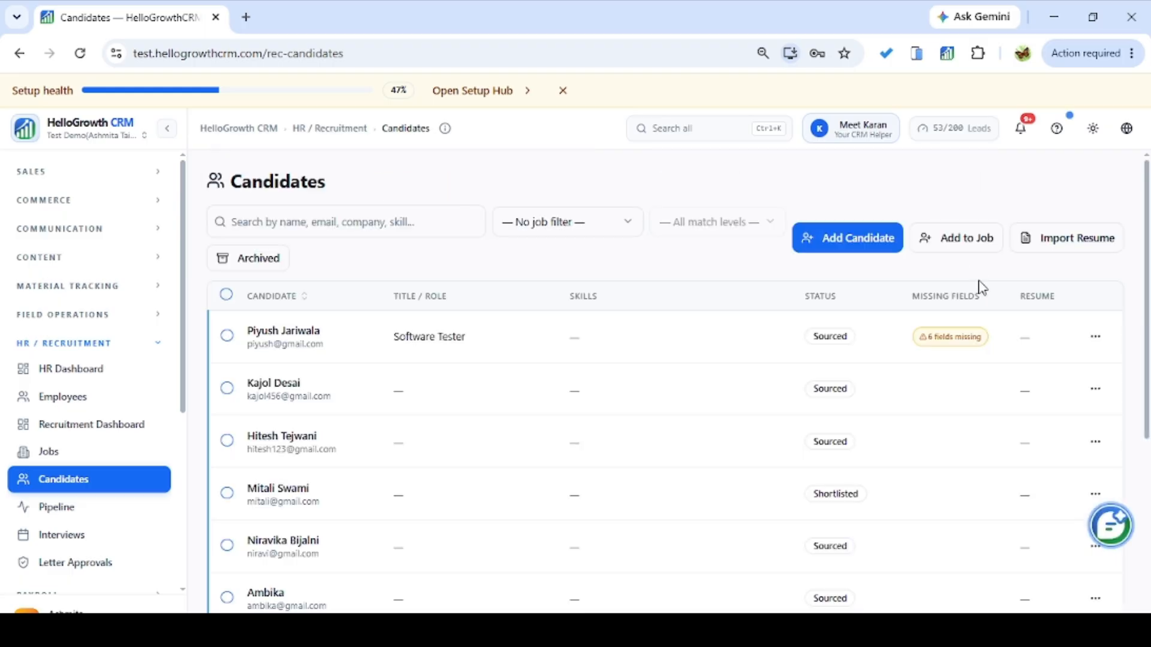
{"action": "left_click", "coordinate": [1092, 341]}
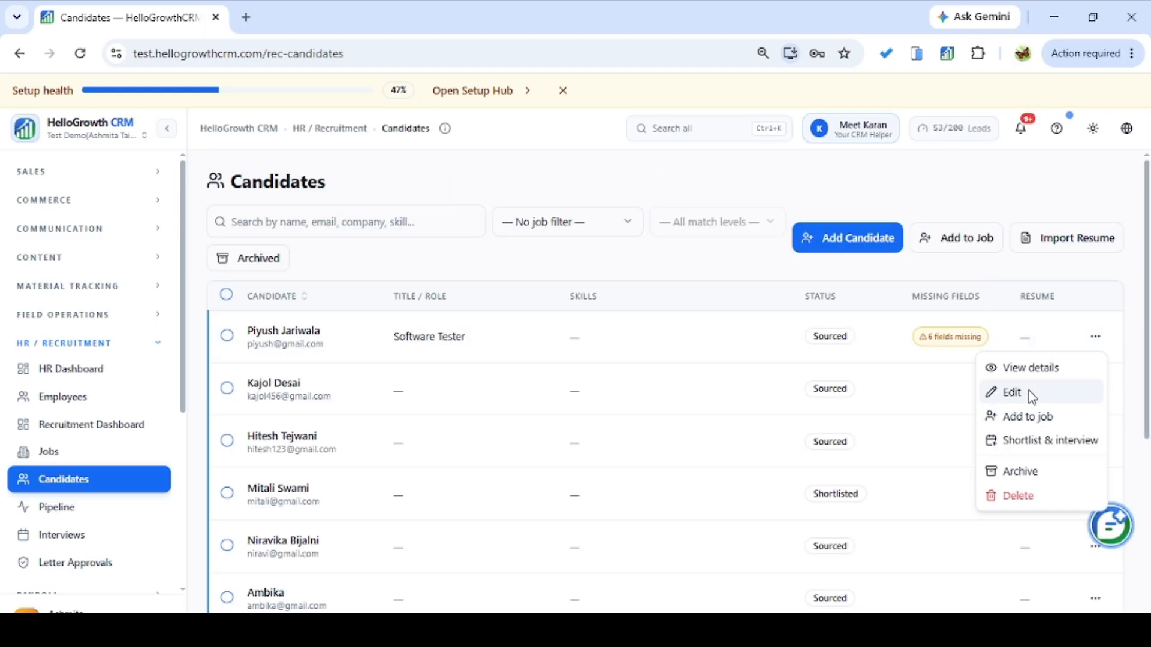
{"action": "left_click", "coordinate": [1040, 443]}
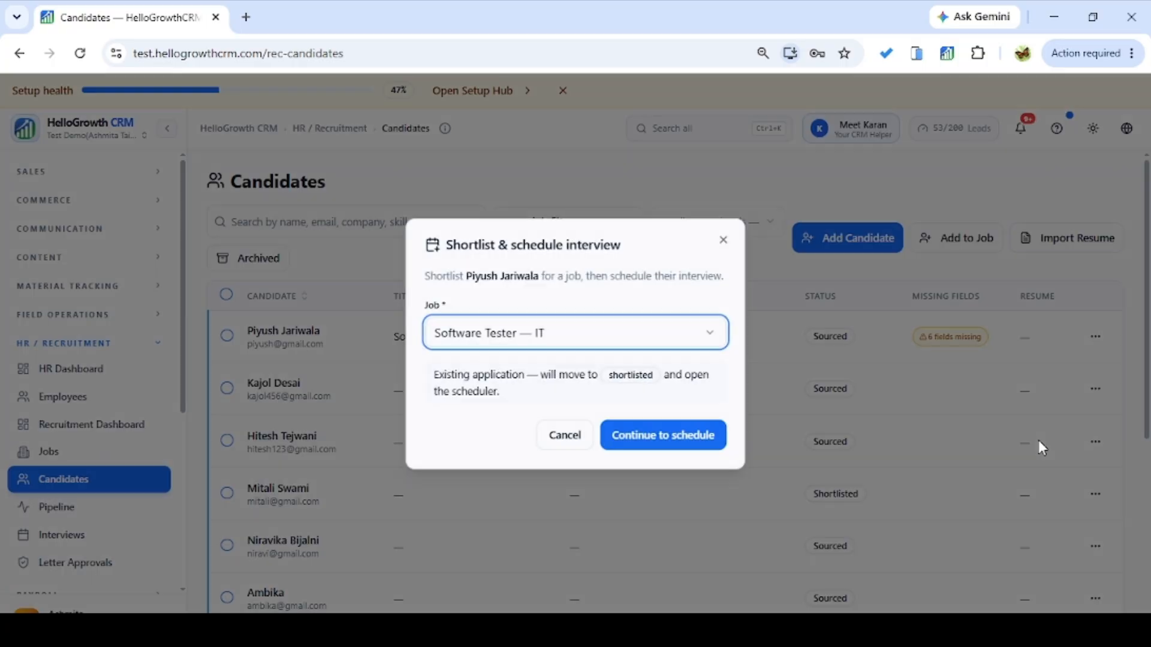
Keep Software Tester — IT as the job and continue to interview scheduling.
{"action": "left_click", "coordinate": [616, 337]}
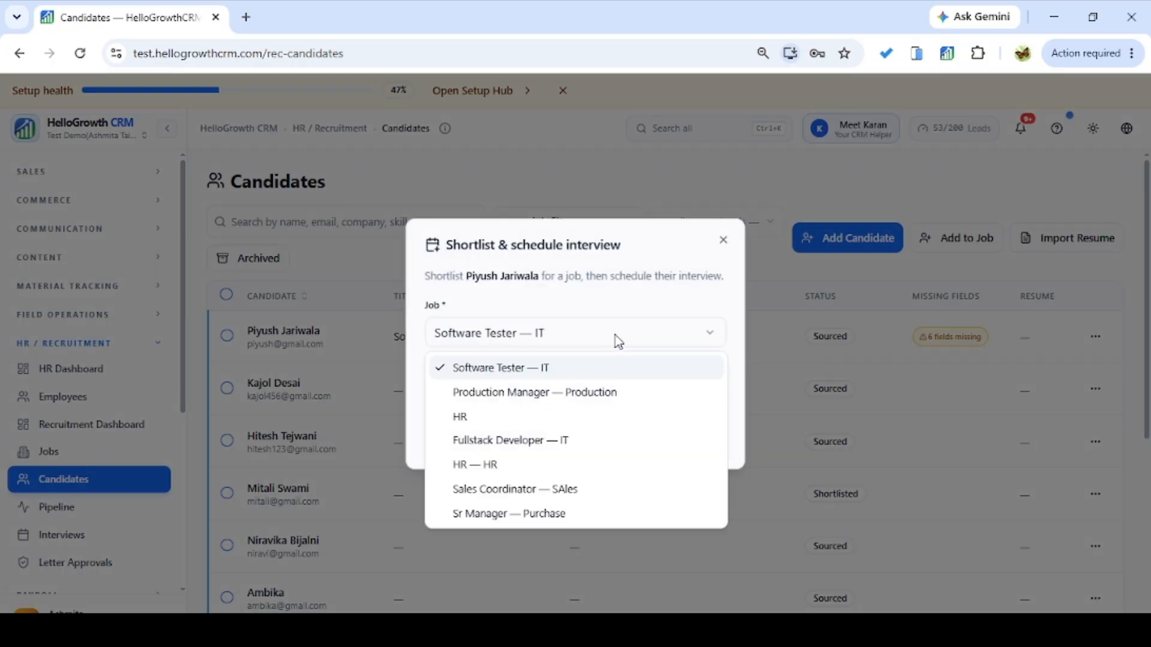
{"action": "left_click", "coordinate": [583, 371]}
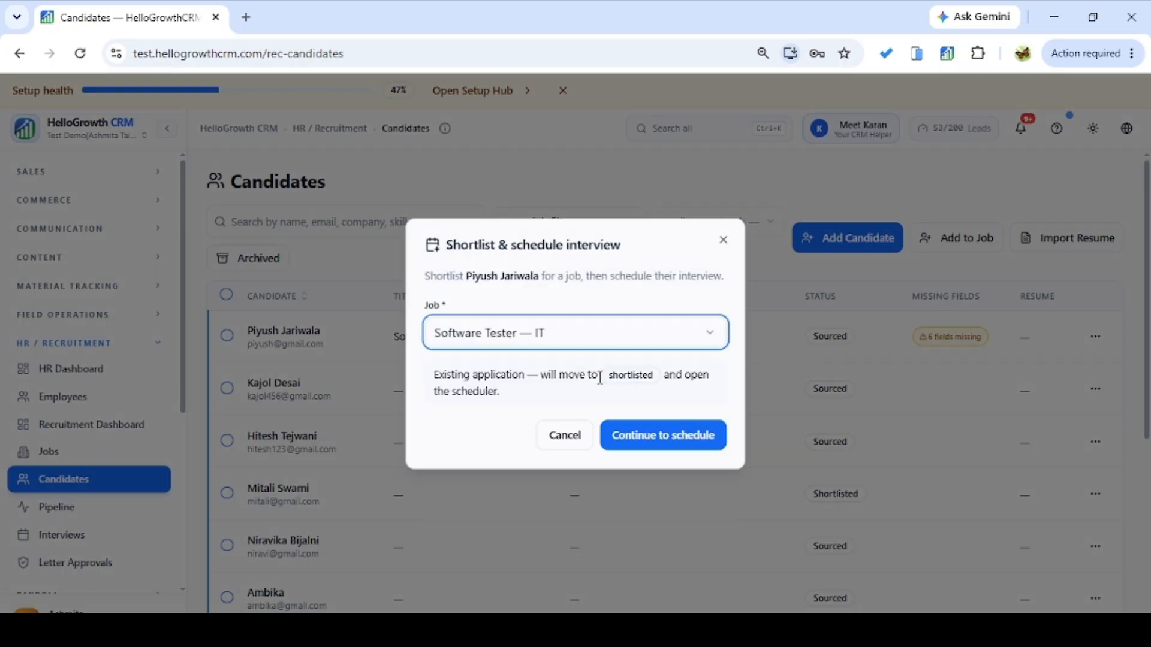
{"action": "left_click", "coordinate": [631, 446]}
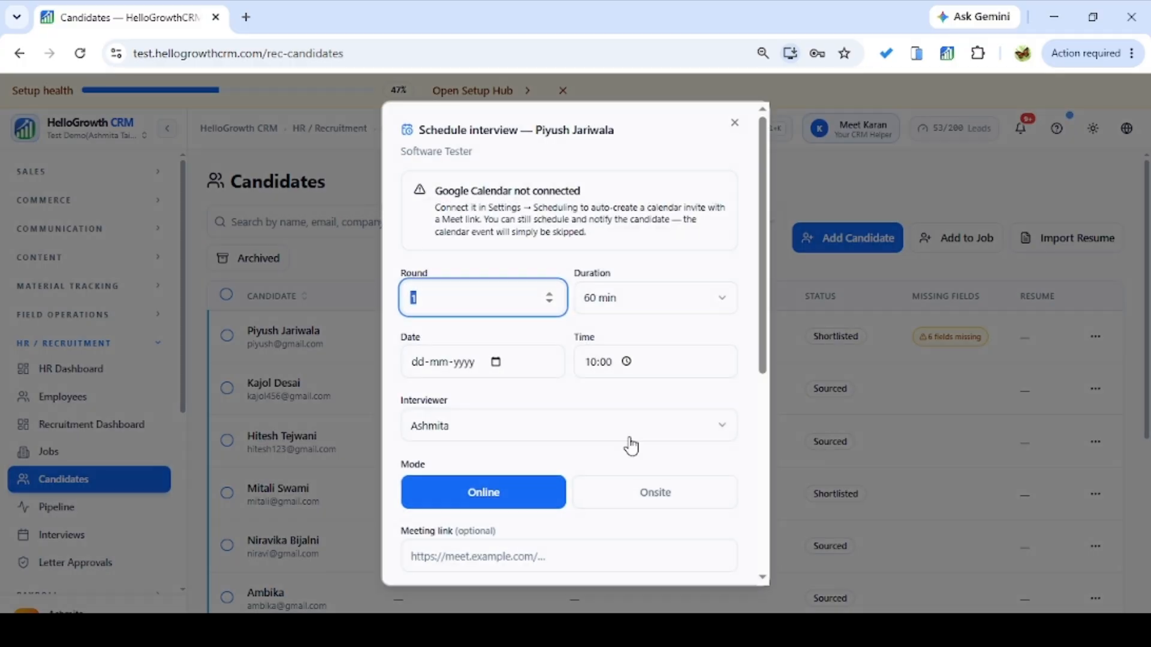
Set the interview duration to 45 minutes and the date to 30-06-2026.
{"action": "left_click", "coordinate": [679, 311]}
{"action": "left_click", "coordinate": [644, 361]}
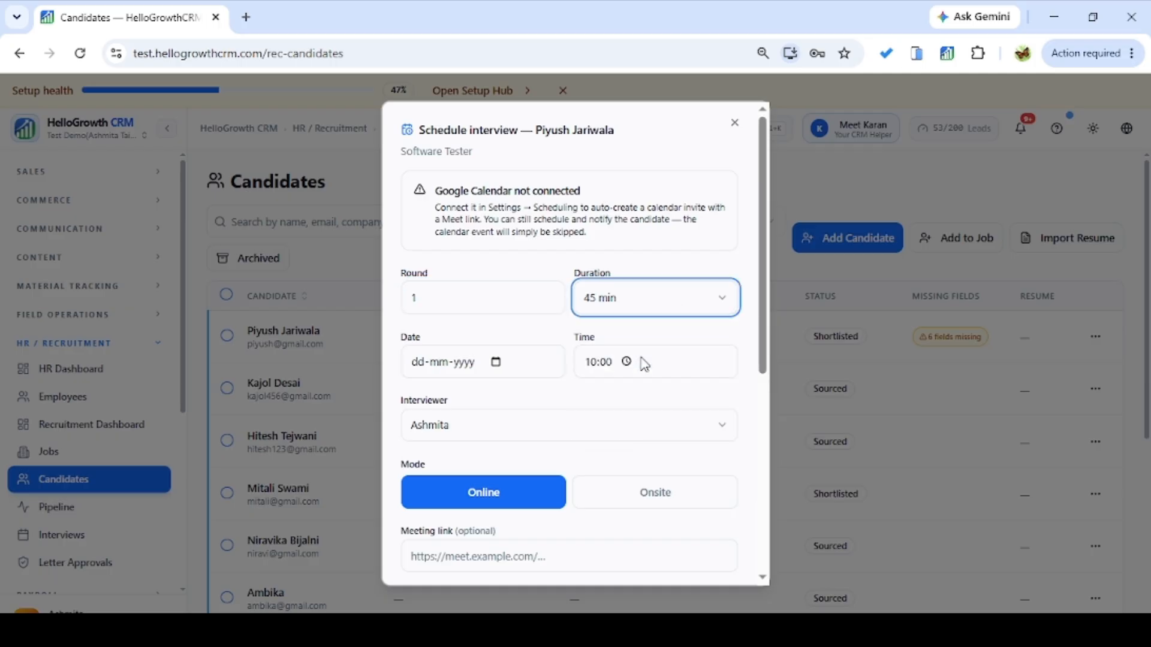
{"action": "left_click", "coordinate": [484, 302]}
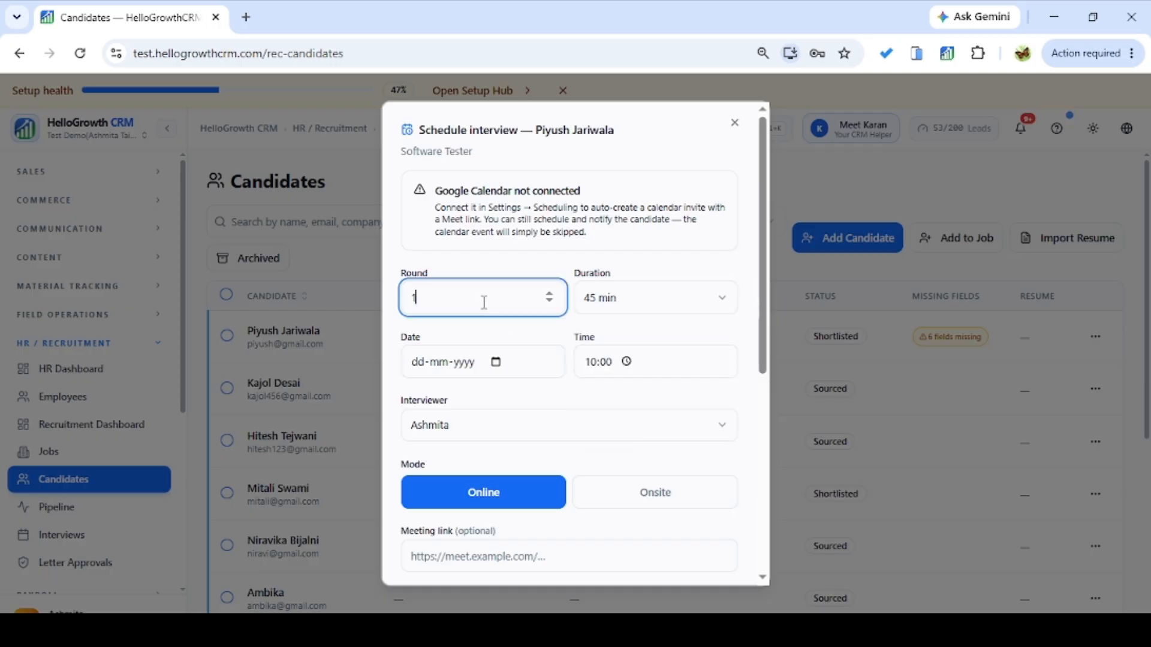
{"action": "left_click", "coordinate": [497, 362]}
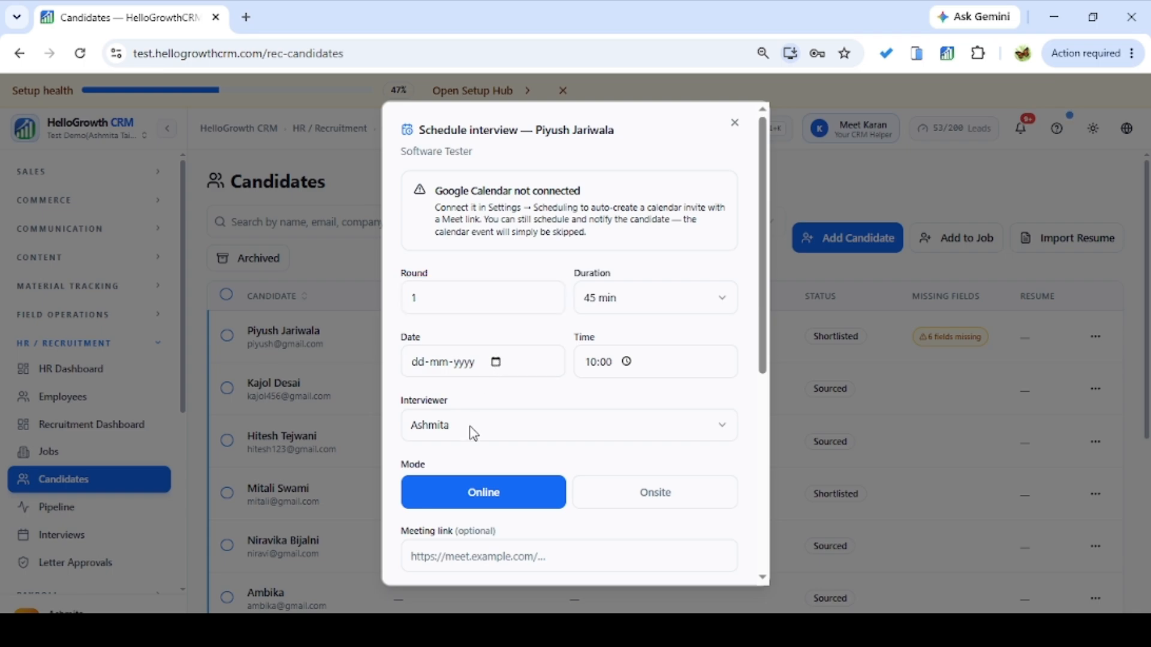
{"action": "left_click", "coordinate": [444, 526]}
{"action": "left_click_drag", "start_coordinate": [762, 344], "coordinate": [745, 428]}
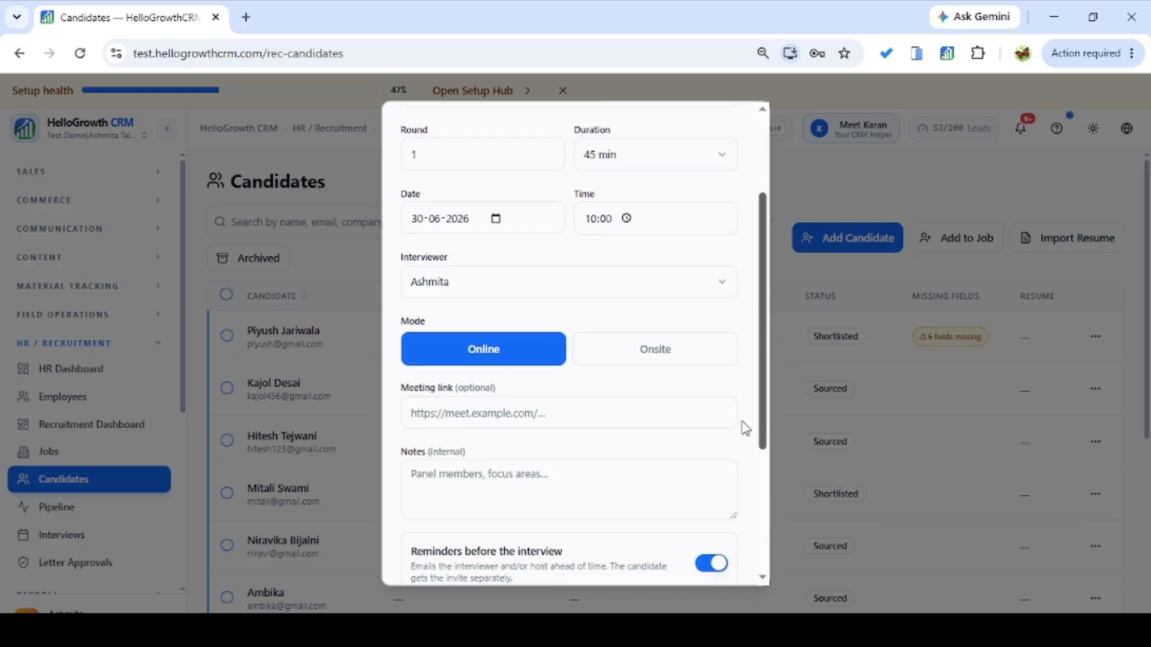
Choose the new interviewer and keep the interview mode Online.
{"action": "left_click", "coordinate": [562, 283]}
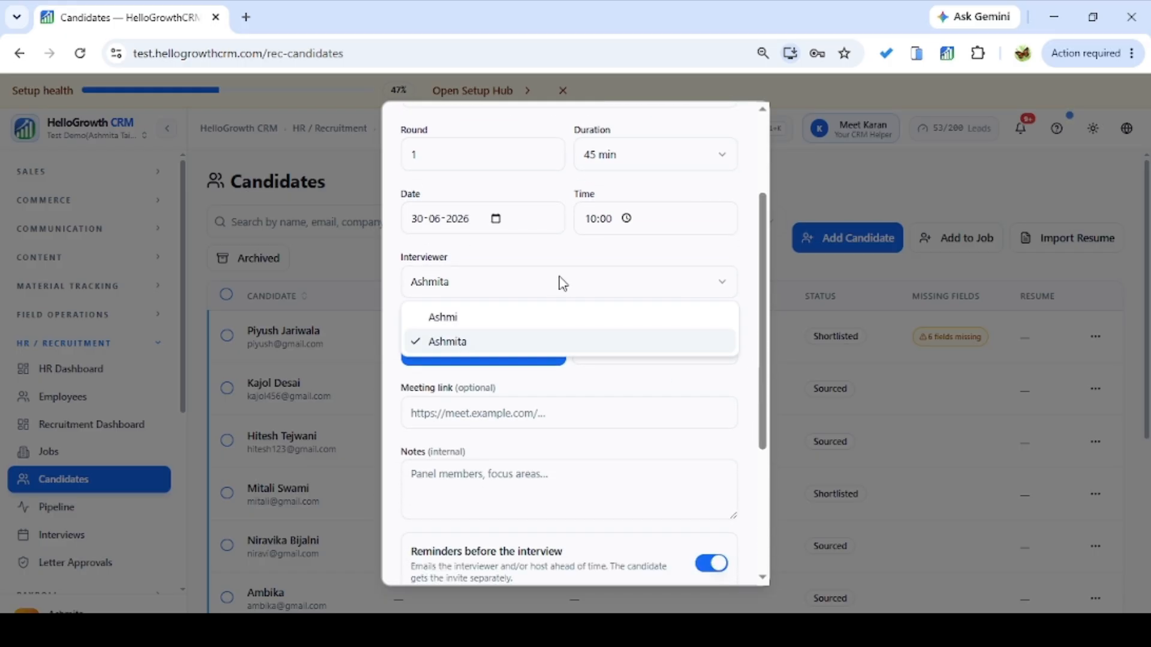
{"action": "left_click", "coordinate": [529, 318]}
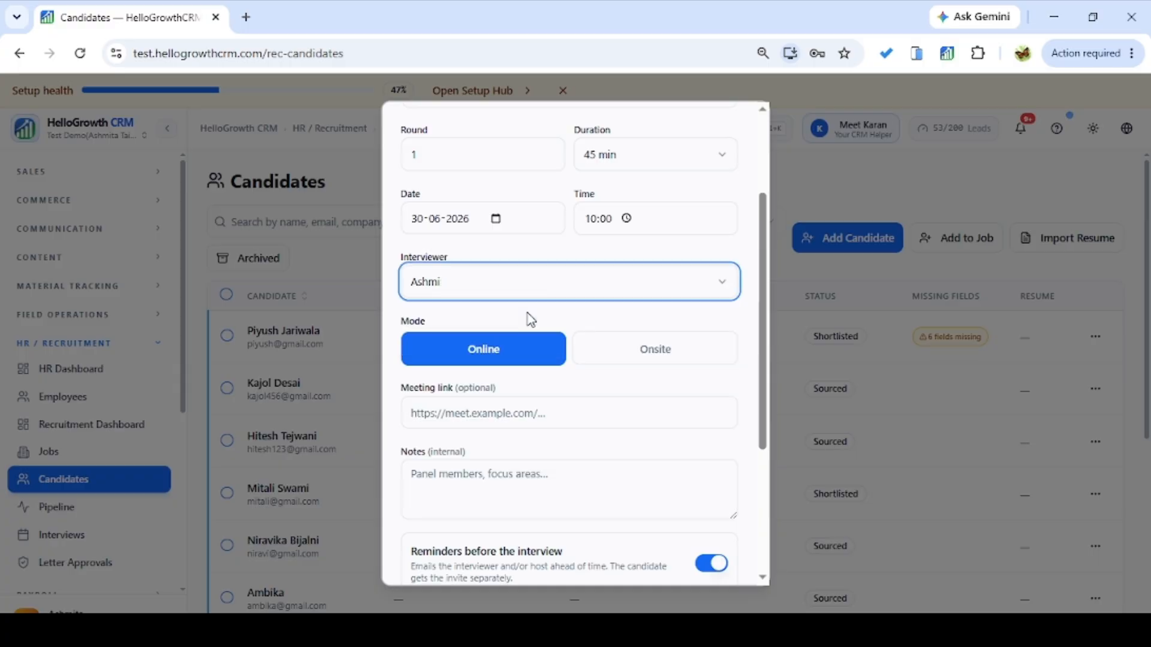
{"action": "left_click", "coordinate": [501, 290]}
{"action": "left_click", "coordinate": [489, 287]}
{"action": "left_click", "coordinate": [596, 354]}
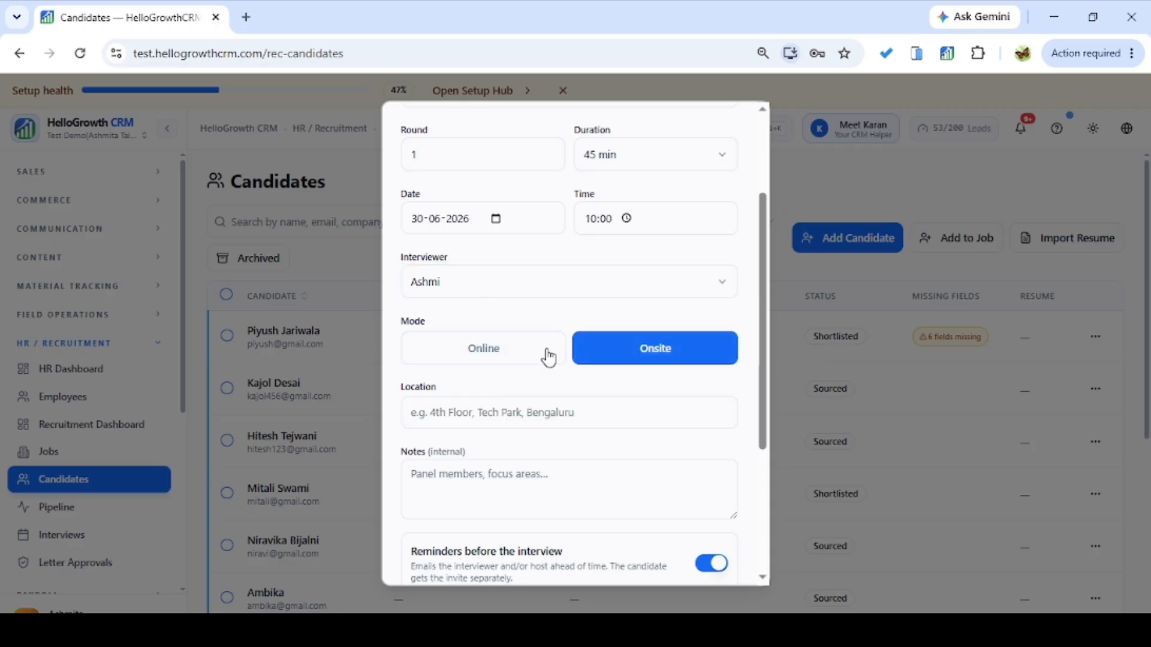
{"action": "left_click", "coordinate": [540, 357]}
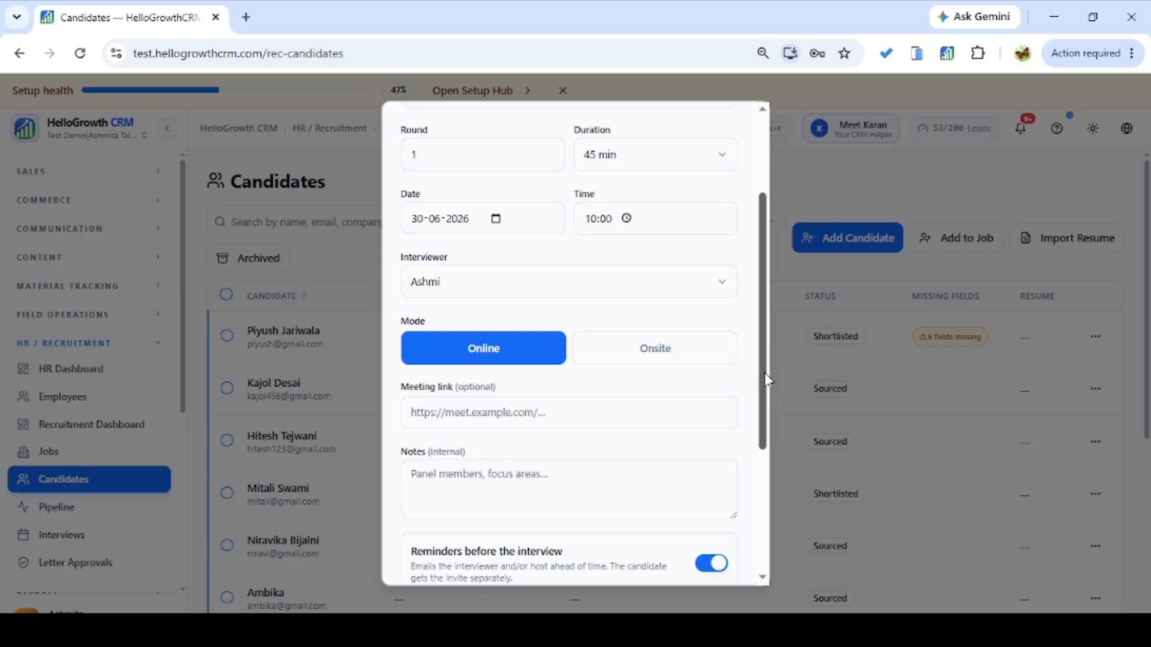
{"action": "left_click", "coordinate": [666, 343]}
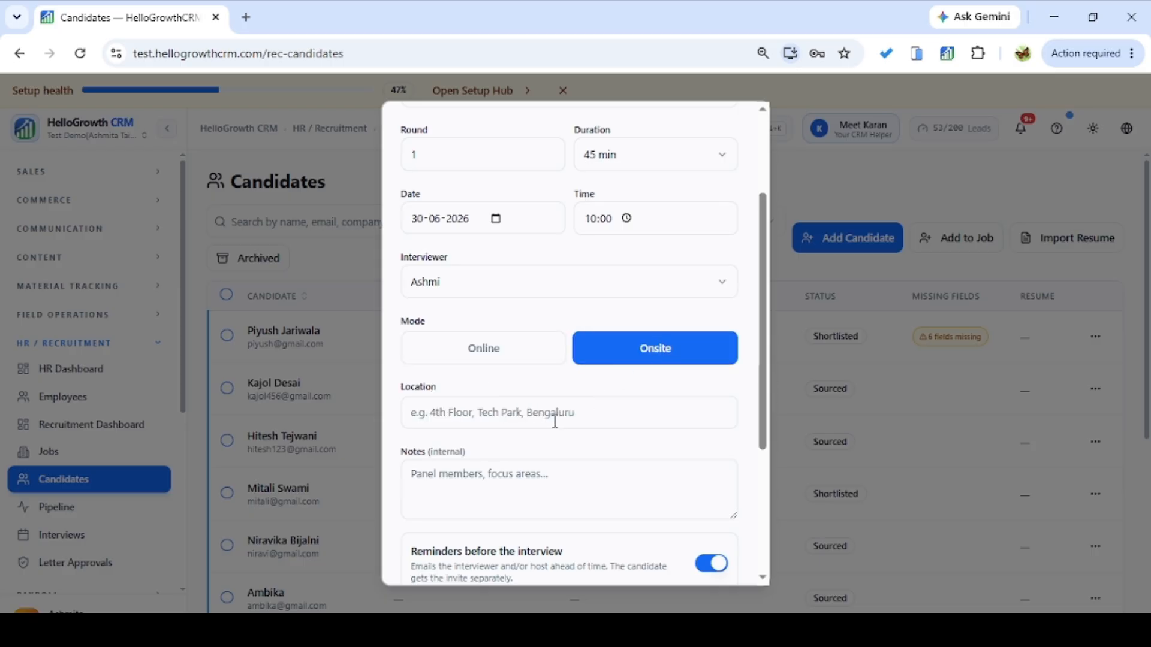
{"action": "left_click", "coordinate": [509, 364]}
{"action": "left_click", "coordinate": [499, 413]}
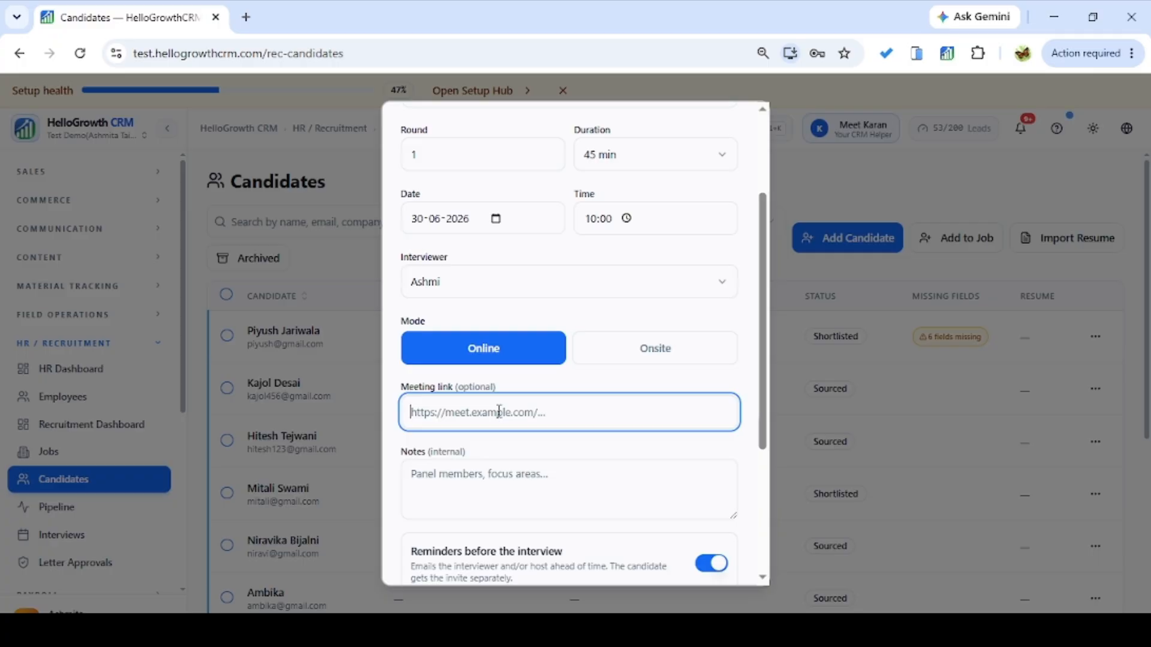
{"action": "type", "text": "ht"}
{"action": "key", "text": "BackSpace"}
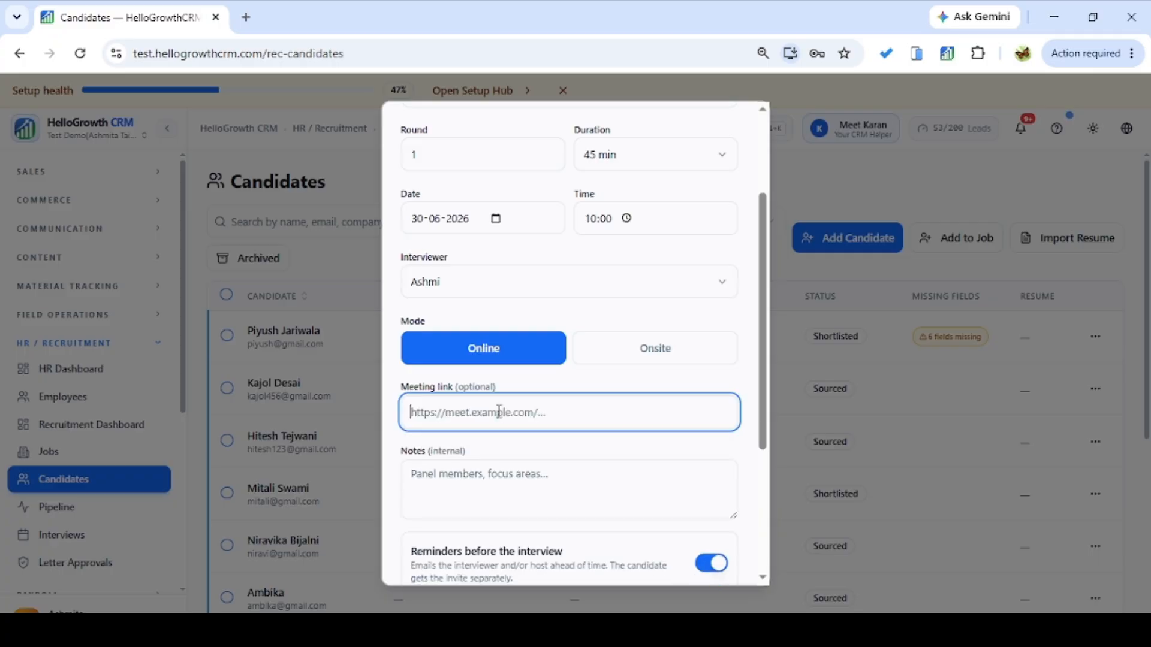
{"action": "type", "text": "https://example.com"}
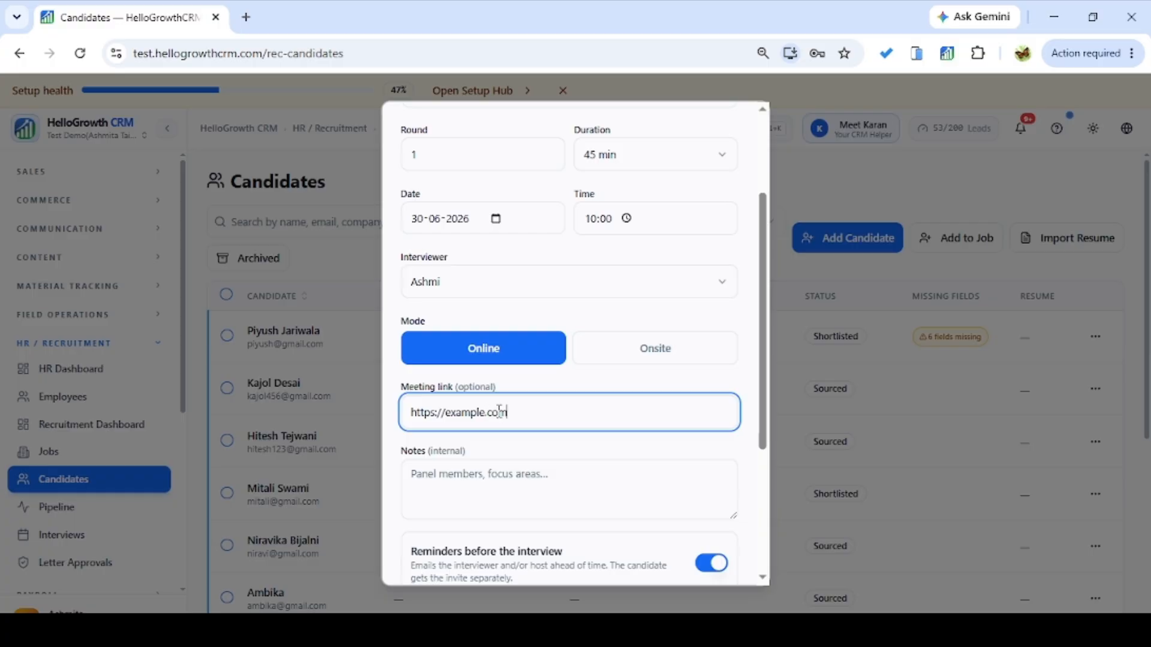
{"action": "key", "text": "ctrl+a"}
{"action": "key", "text": "BackSpace"}
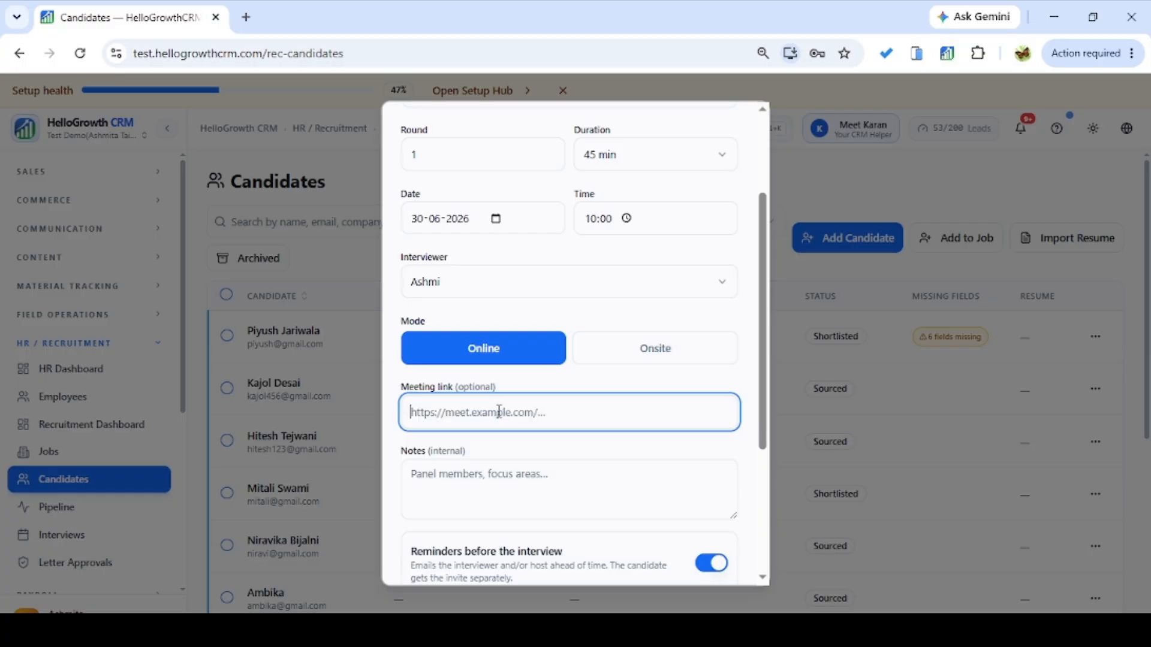
{"action": "type", "text": "https://example.com"}
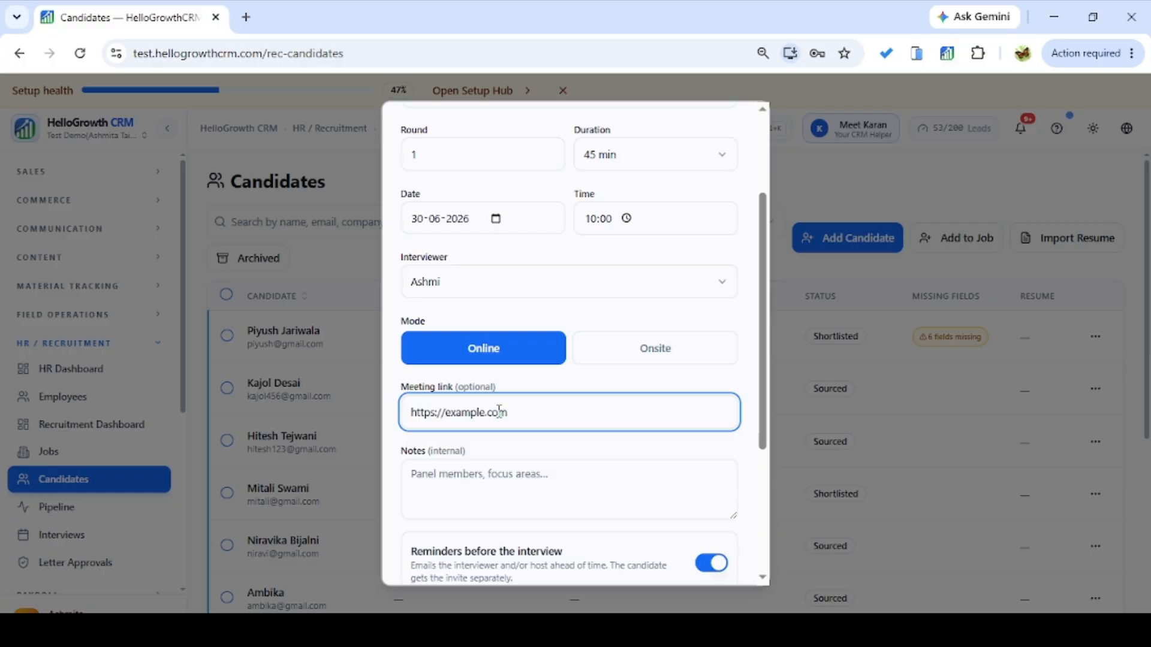
{"action": "type", "text": "/"}
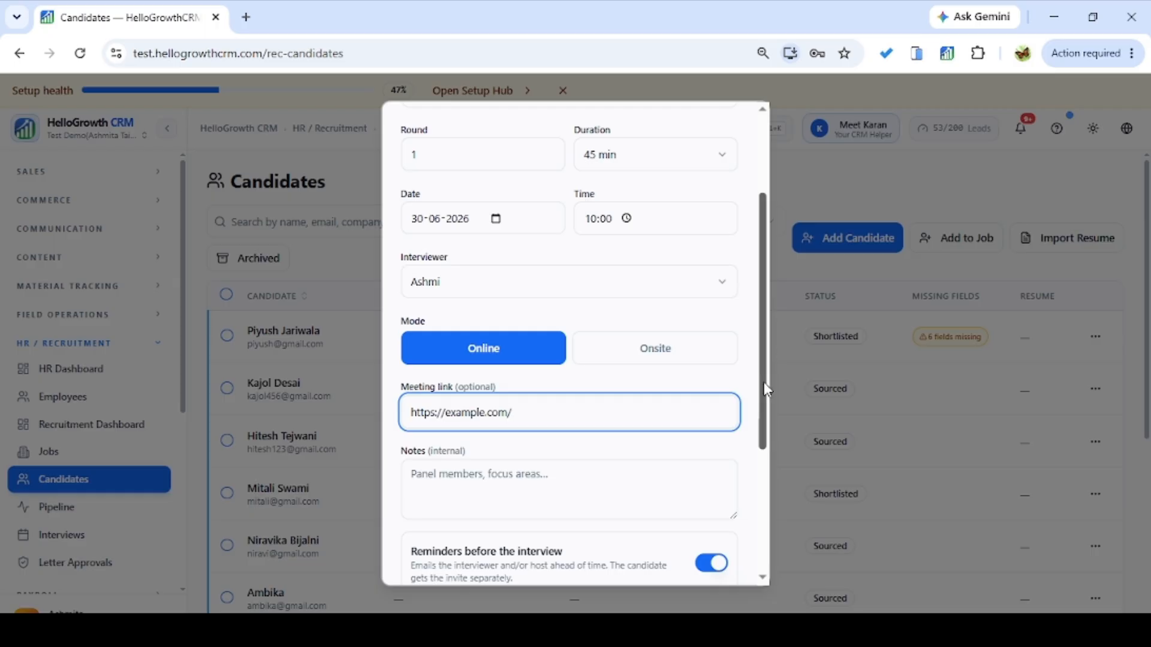
{"action": "left_click_drag", "start_coordinate": [763, 383], "coordinate": [751, 514]}
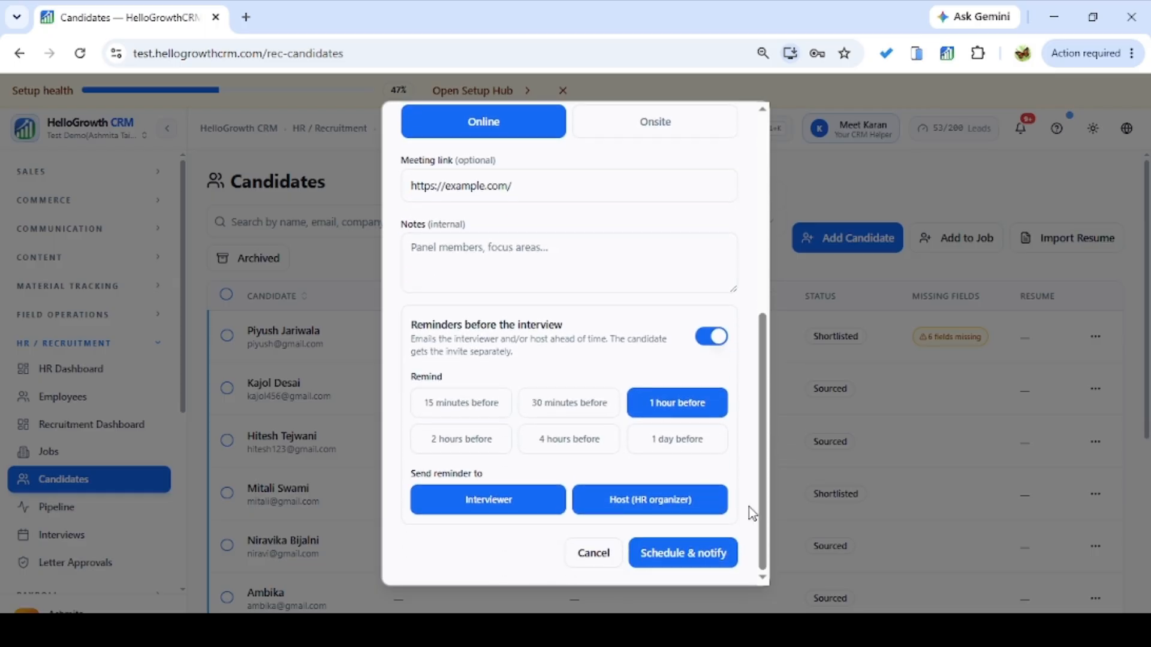
Add a 1-day-before reminder and schedule the interview with notifications.
{"action": "left_click", "coordinate": [452, 248]}
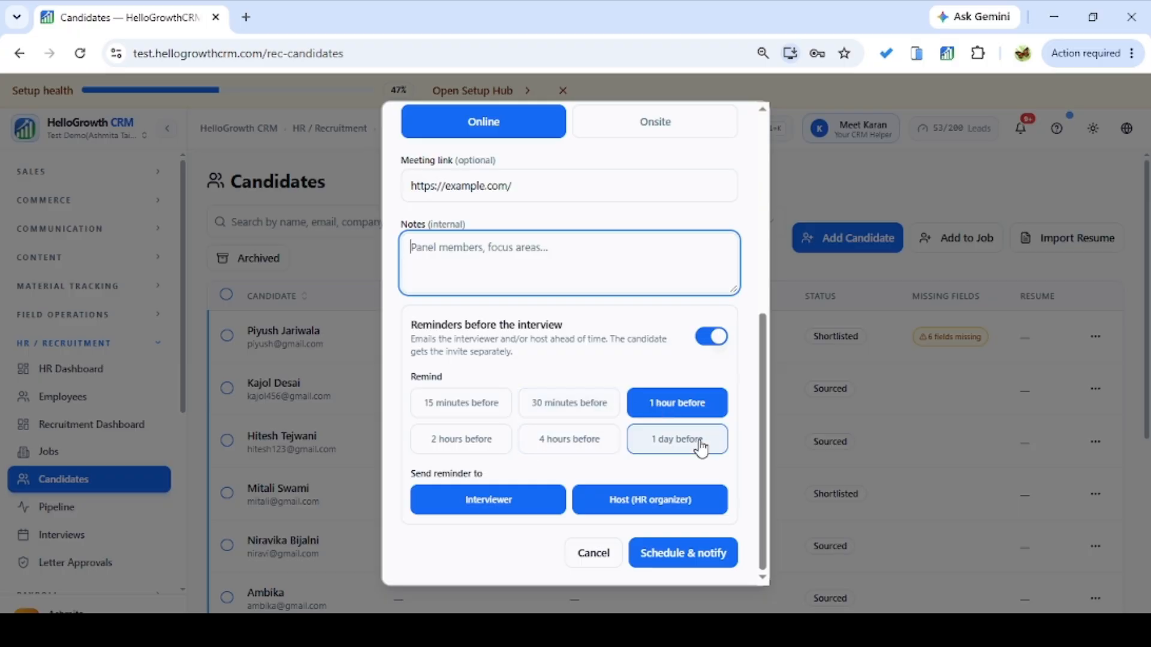
{"action": "left_click", "coordinate": [669, 439]}
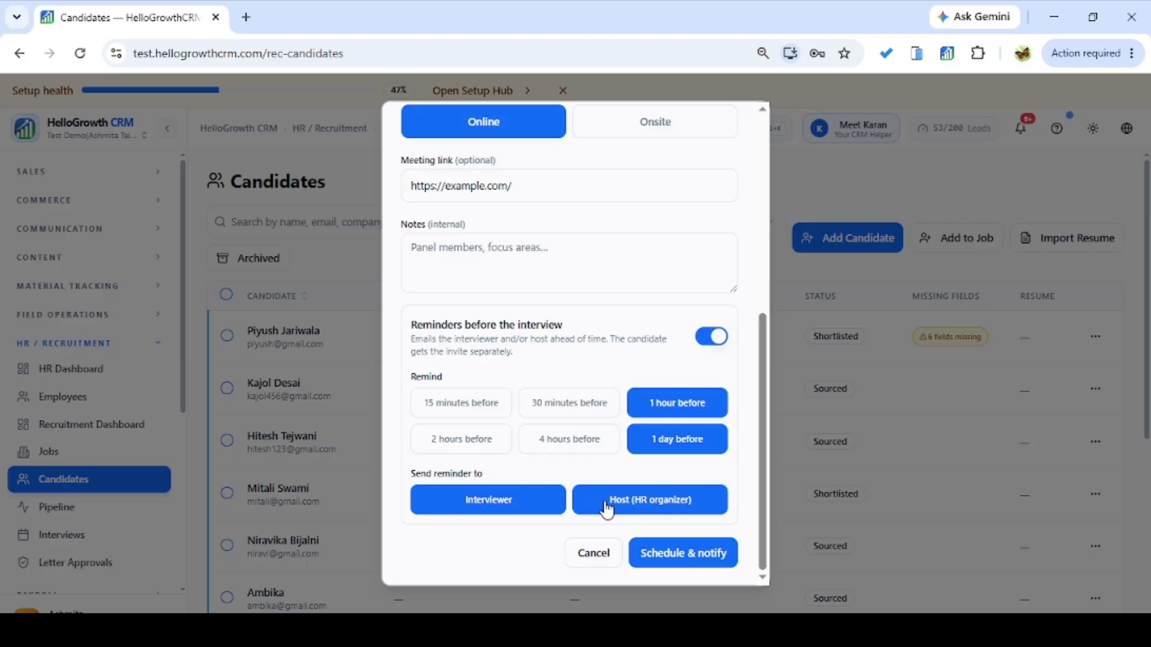
{"action": "left_click", "coordinate": [705, 565]}
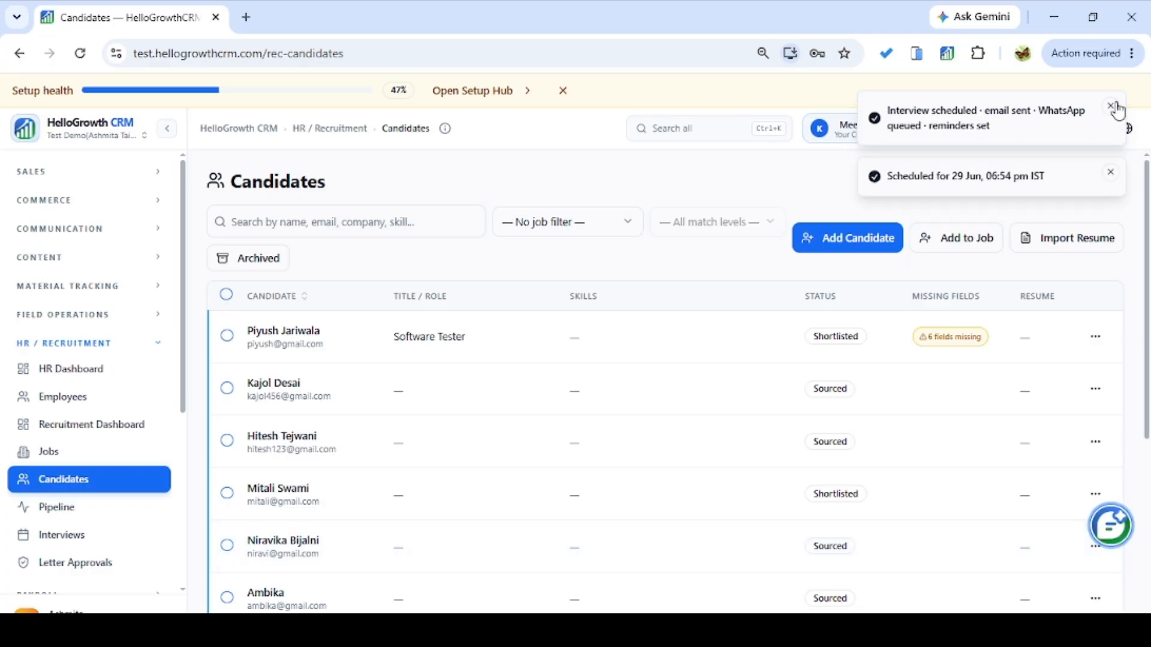
{"action": "left_click", "coordinate": [1112, 108]}
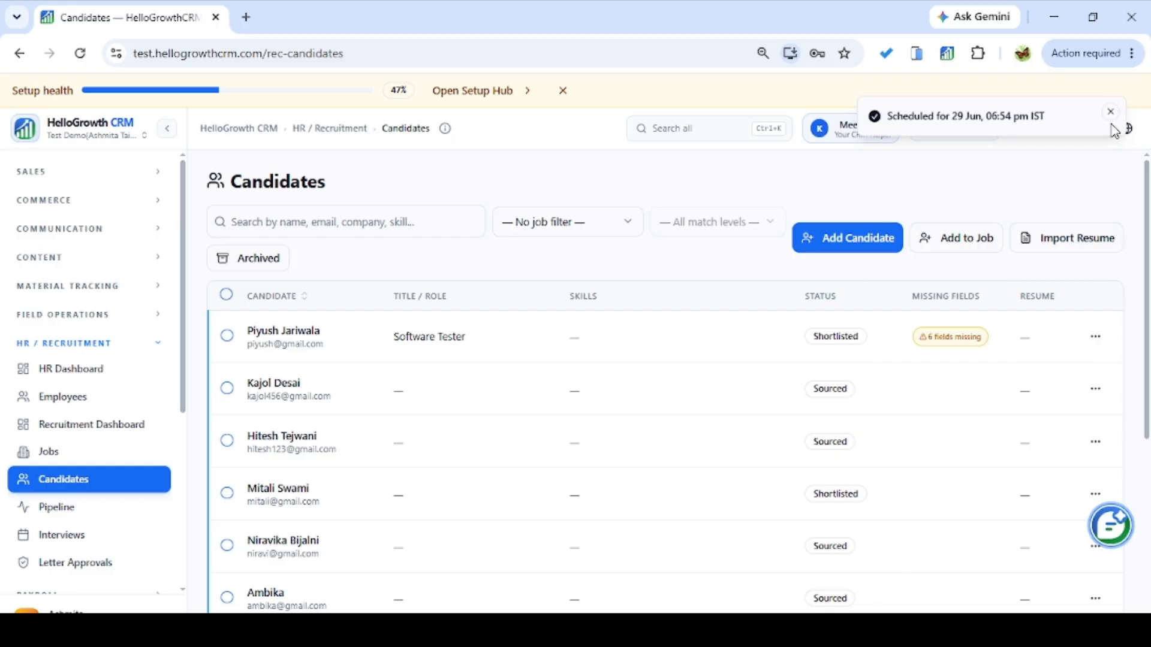
{"action": "left_click", "coordinate": [1113, 113]}
{"action": "left_click_drag", "start_coordinate": [1115, 118], "coordinate": [359, 397]}
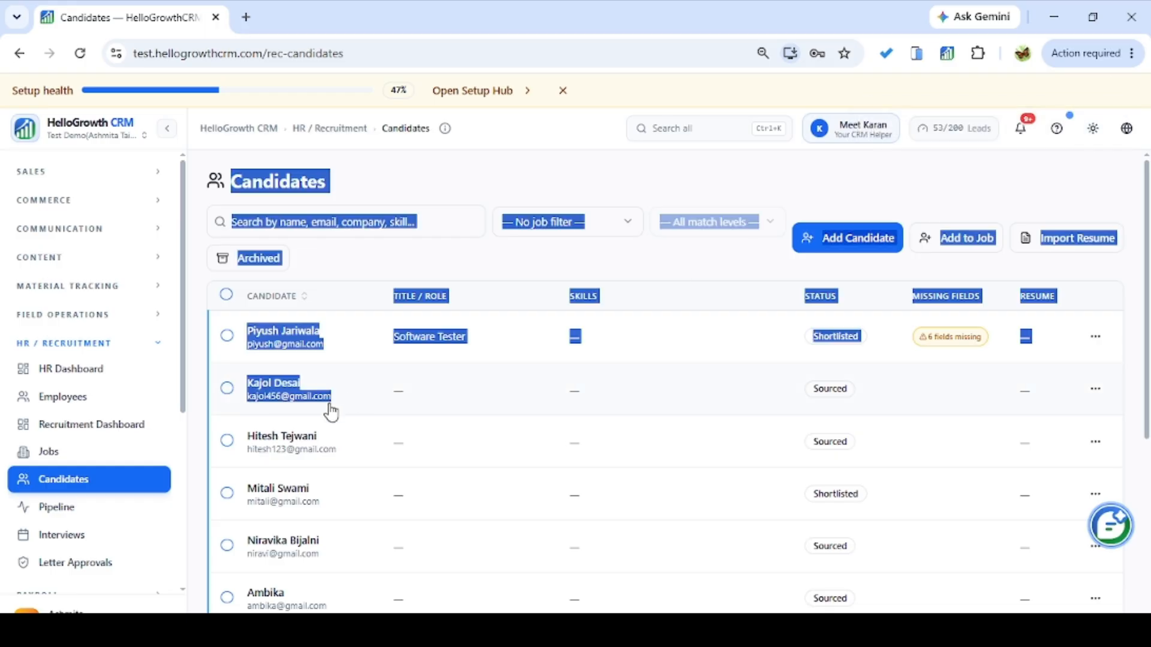
{"action": "left_click", "coordinate": [598, 189]}
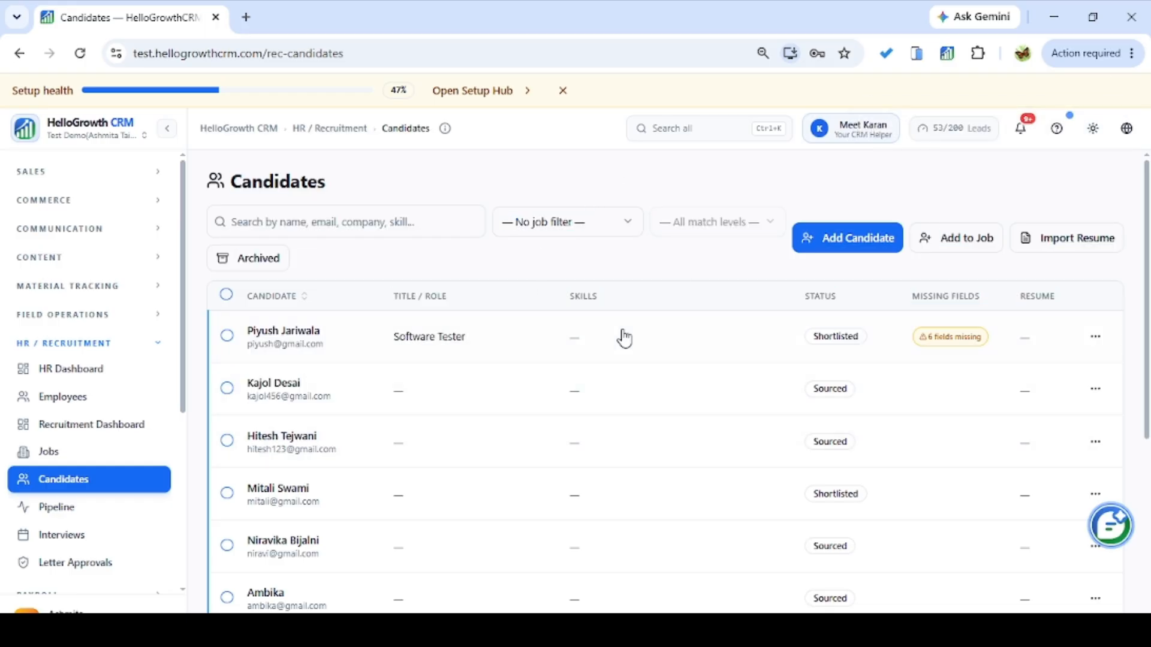
{"action": "left_click", "coordinate": [467, 336]}
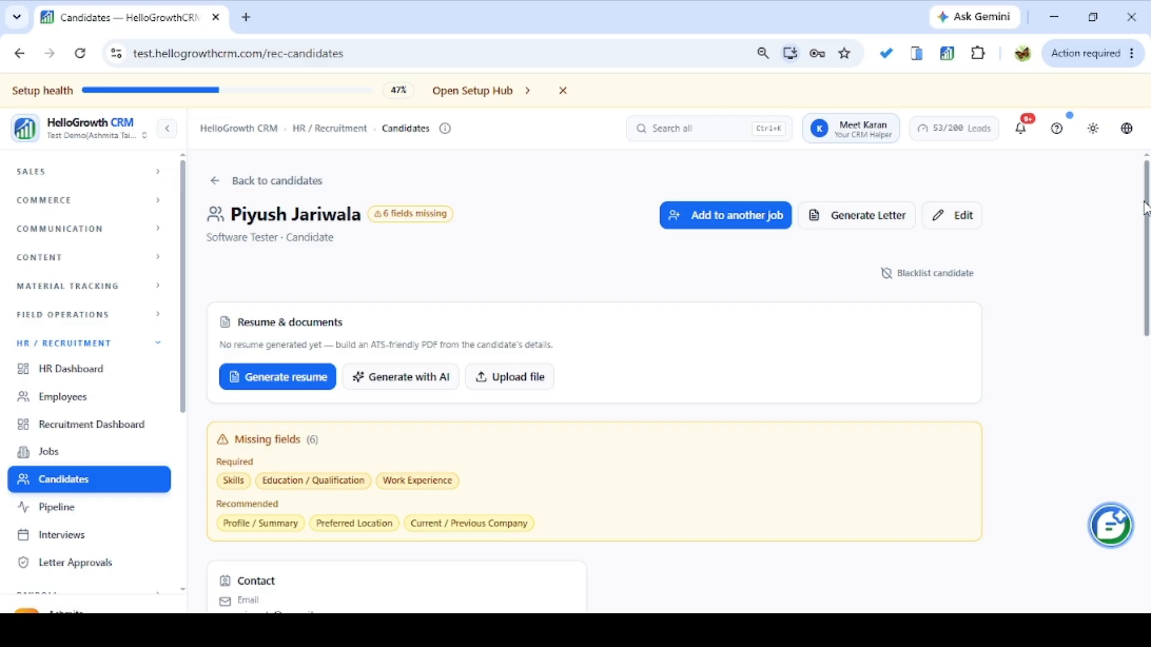
{"action": "left_click_drag", "start_coordinate": [1146, 209], "coordinate": [1123, 542]}
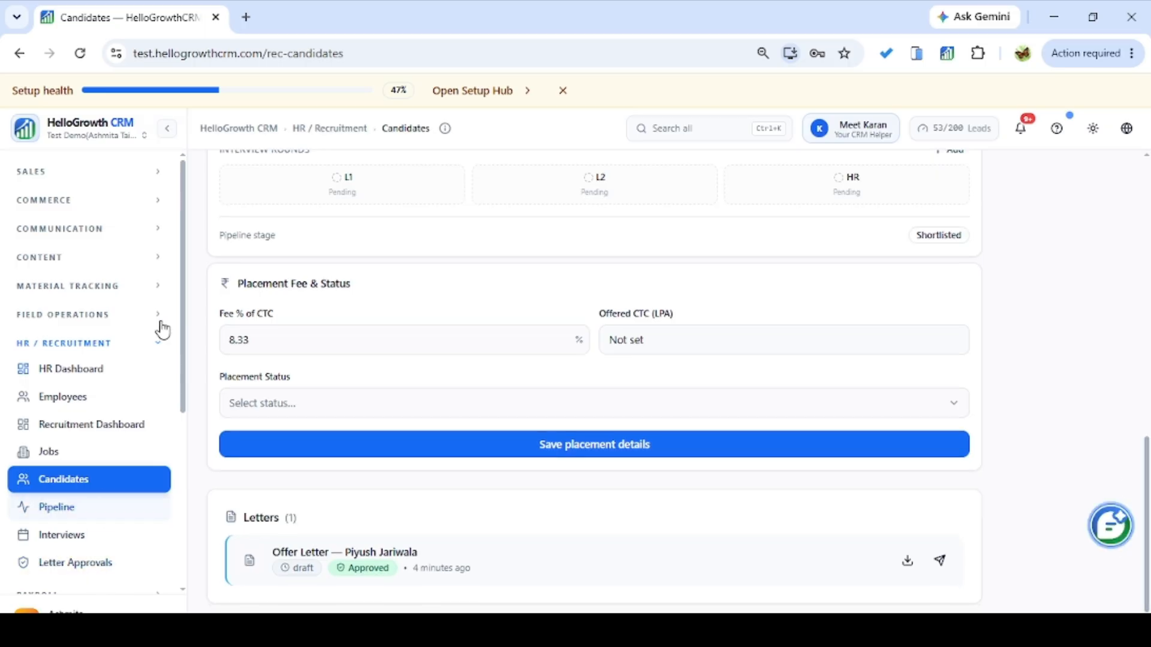
{"action": "left_click_drag", "start_coordinate": [1147, 468], "coordinate": [1125, 159]}
{"action": "left_click", "coordinate": [212, 187]}
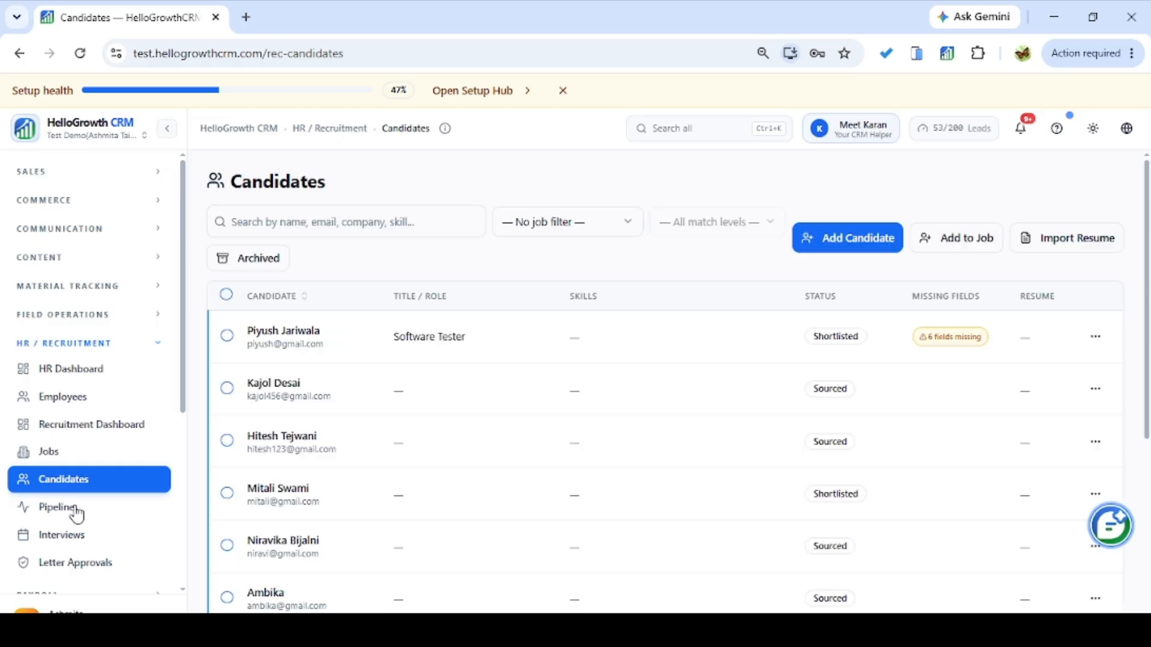
{"action": "left_click", "coordinate": [56, 546]}
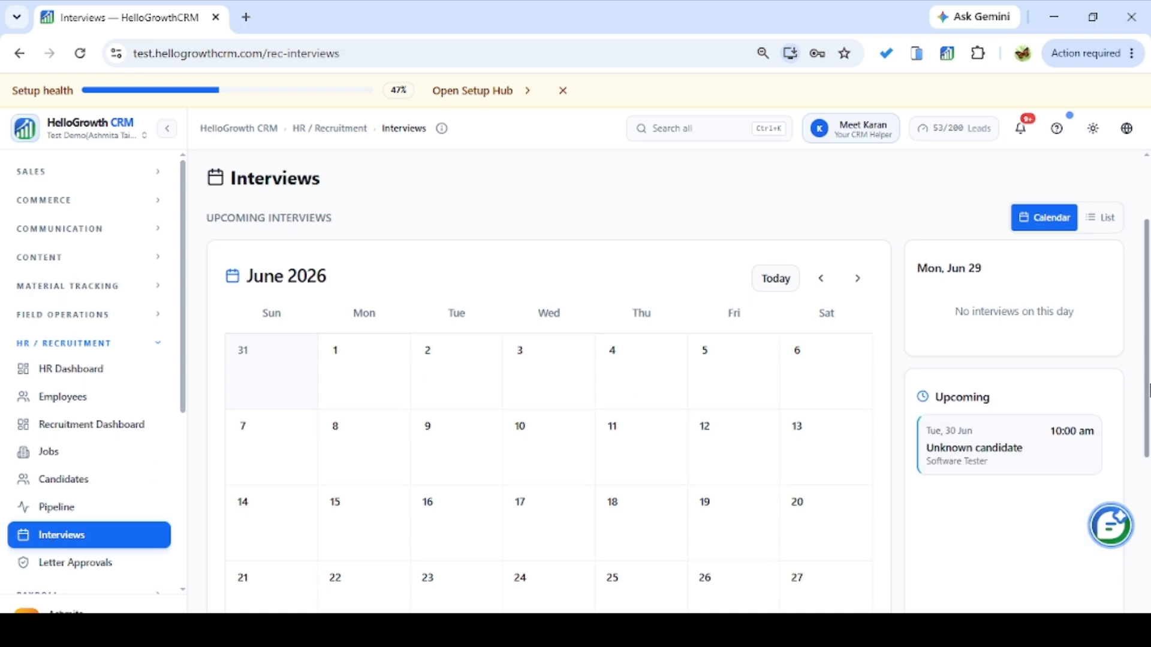
{"action": "scroll", "coordinate": [1147, 460], "scroll_direction": "down", "scroll_amount": 4}
{"action": "scroll", "coordinate": [1147, 461], "scroll_direction": "down", "scroll_amount": 2}
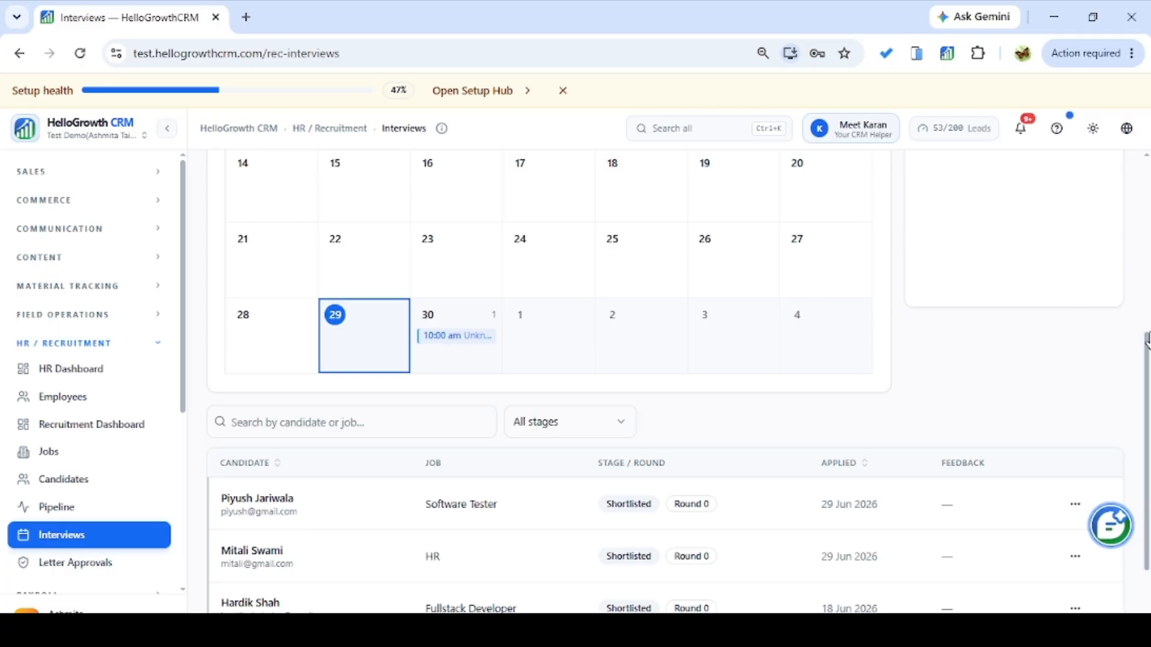
{"action": "key", "text": "Right"}
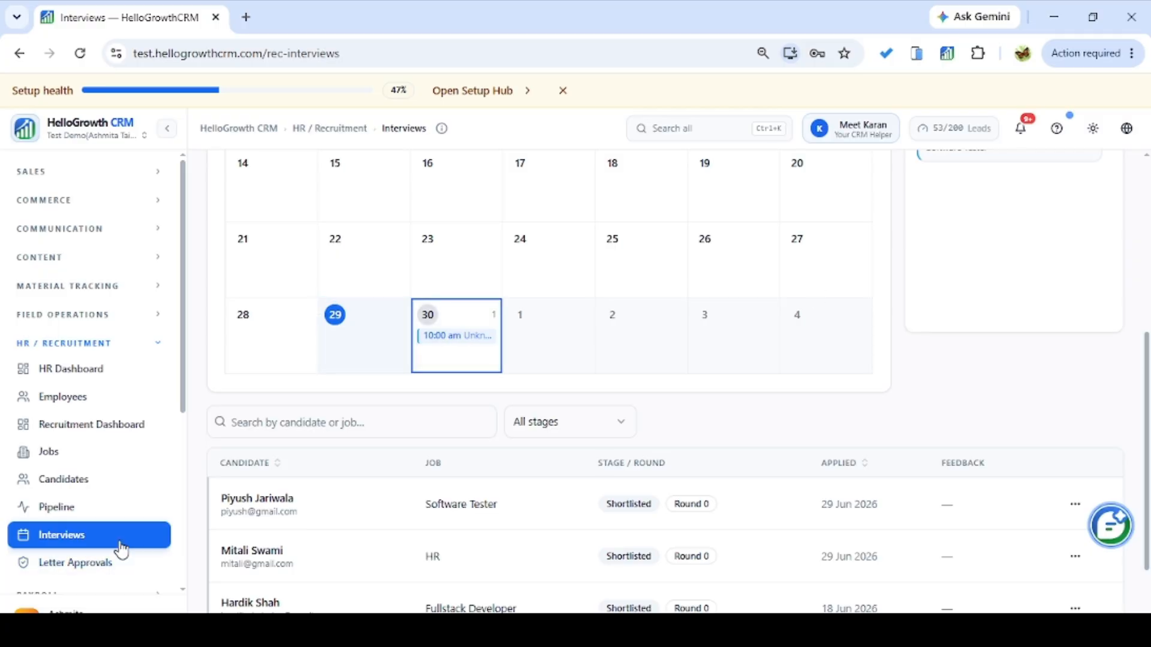
{"action": "left_click_drag", "start_coordinate": [1145, 401], "coordinate": [1144, 443]}
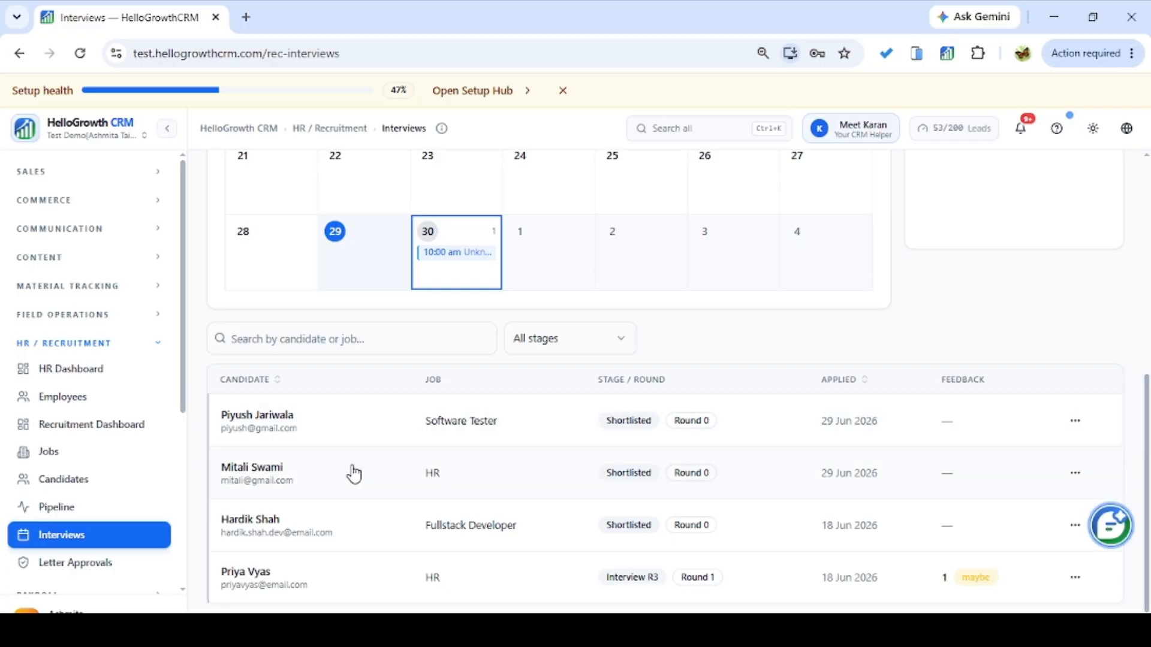
{"action": "left_click", "coordinate": [1077, 421]}
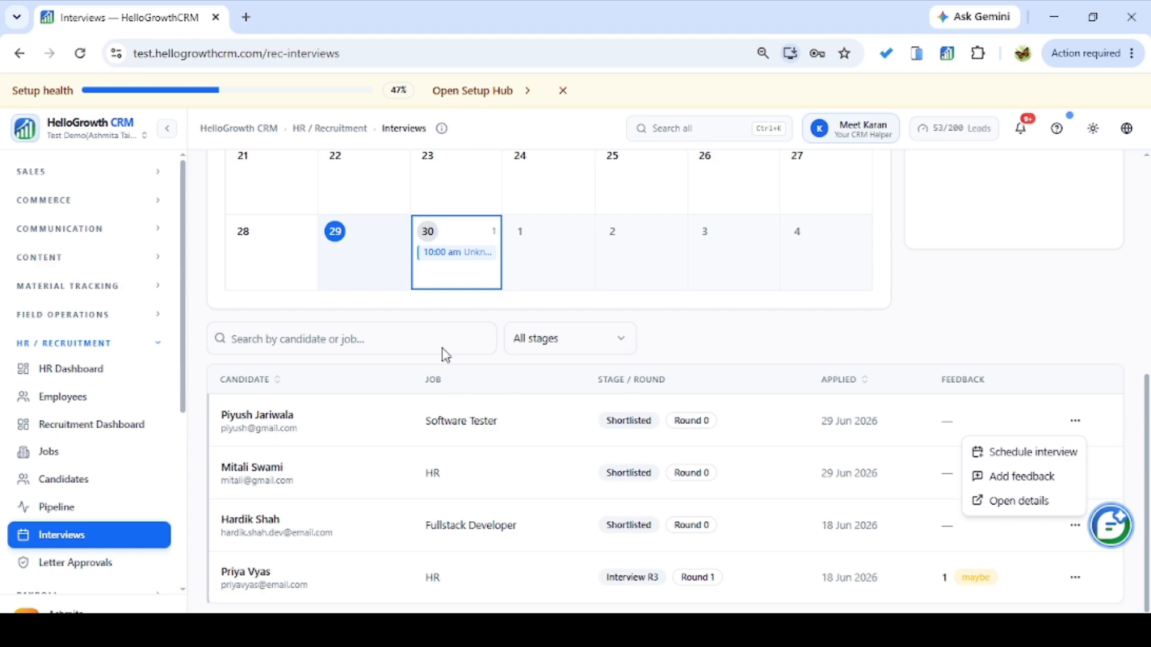
{"action": "left_click", "coordinate": [600, 342]}
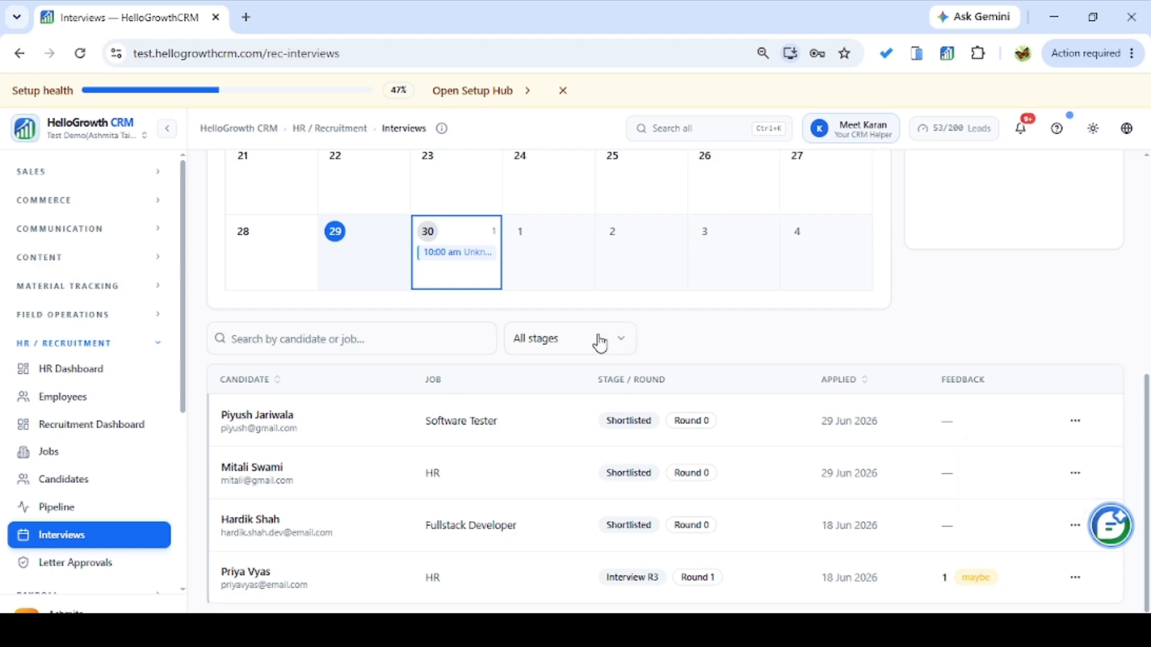
{"action": "left_click", "coordinate": [602, 342]}
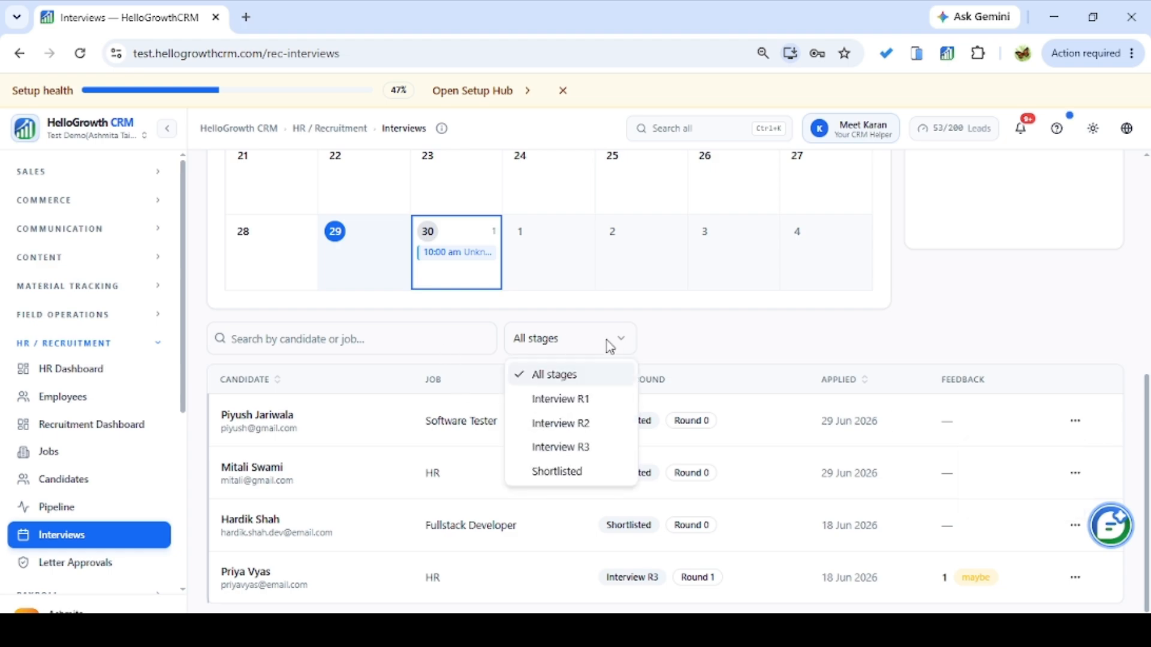
{"action": "left_click", "coordinate": [574, 398]}
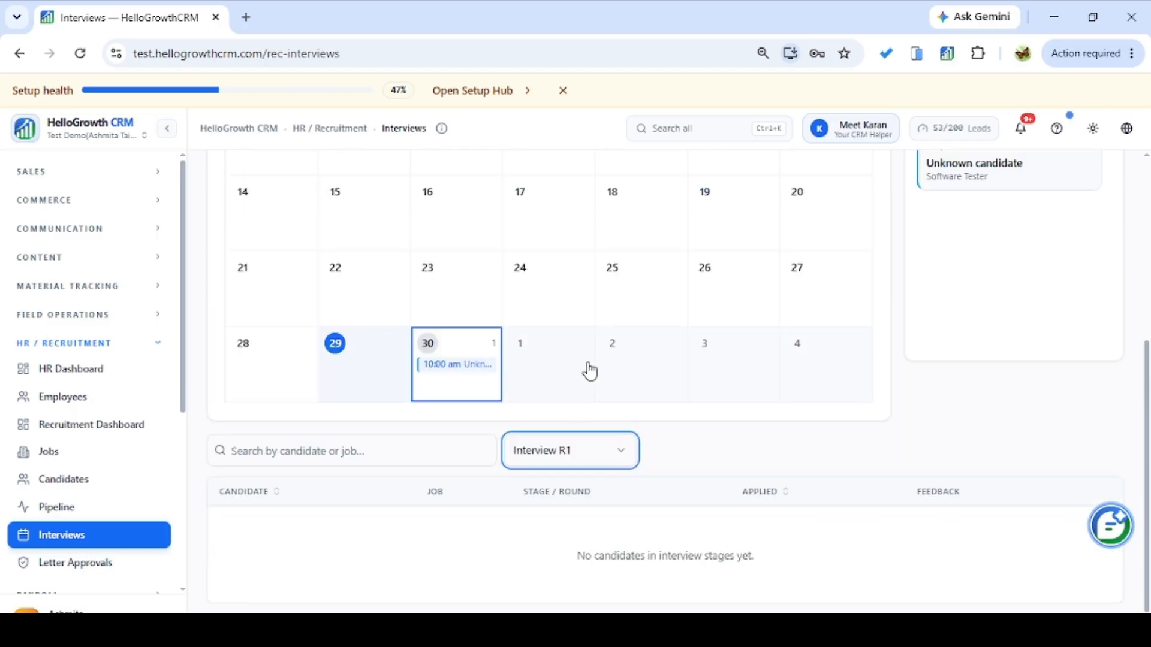
{"action": "left_click", "coordinate": [574, 453]}
{"action": "left_click", "coordinate": [556, 489]}
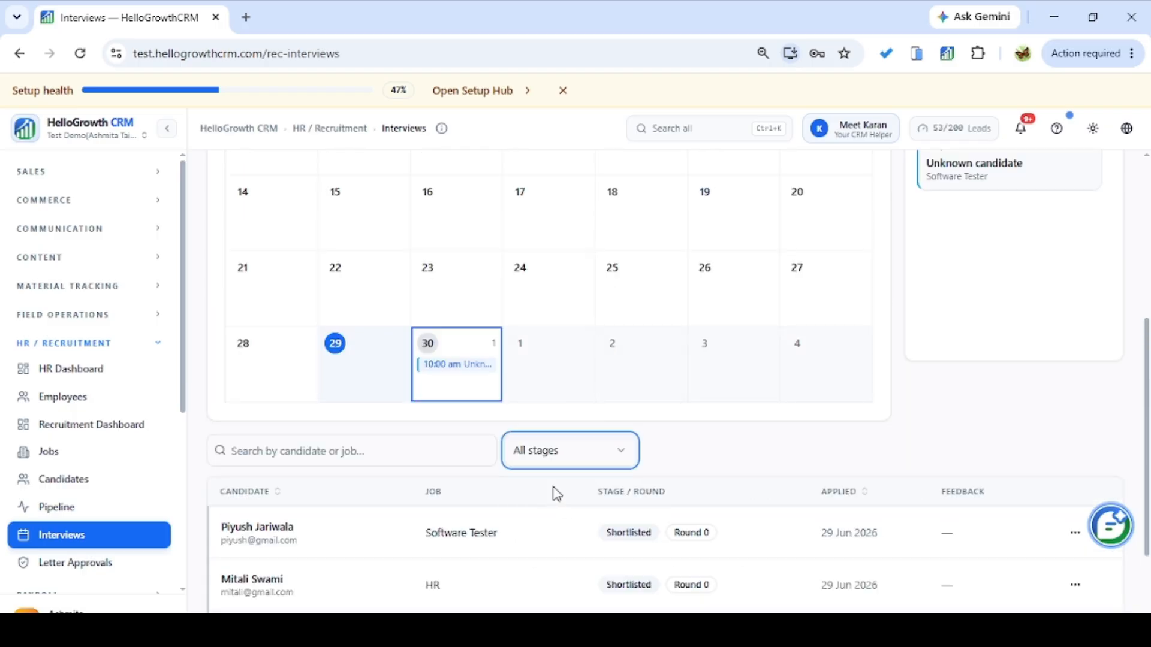
On the Pipeline board, move the Shortlisted Software Tester candidate to the Offered stage.
{"action": "left_click", "coordinate": [40, 511]}
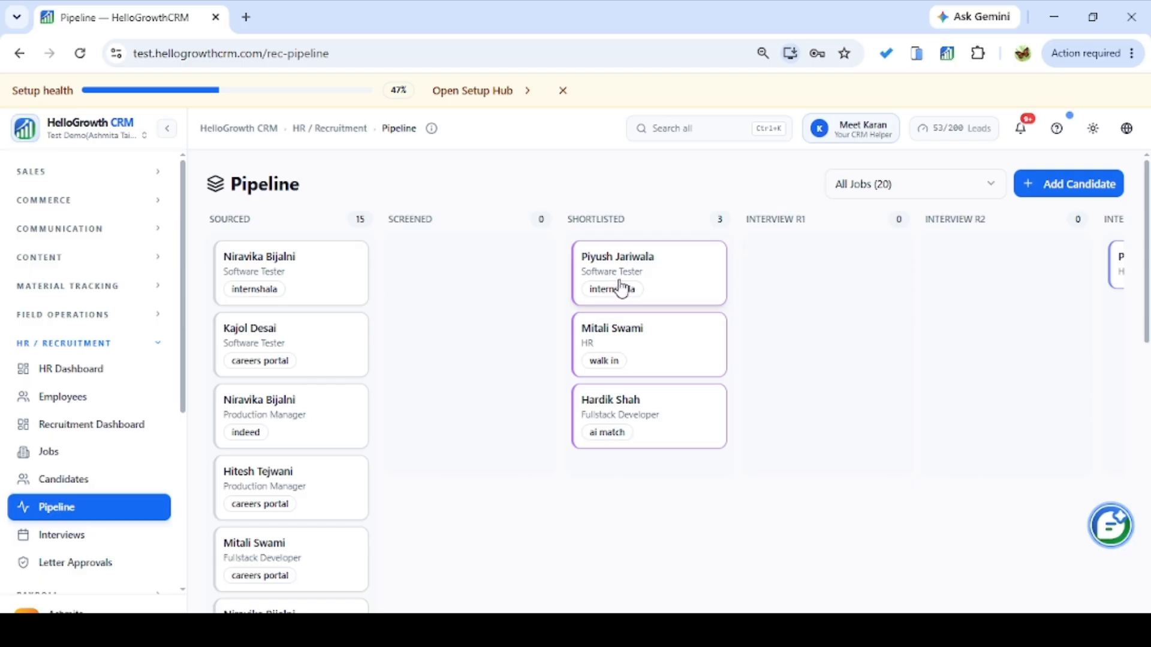
{"action": "left_click", "coordinate": [616, 296]}
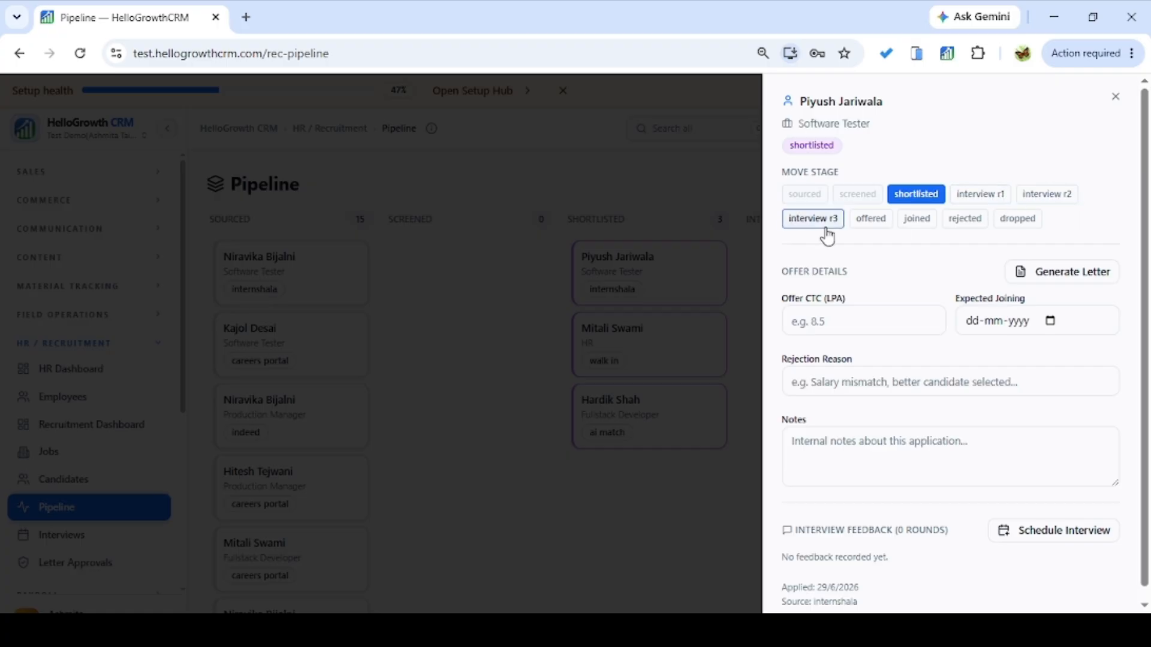
{"action": "left_click", "coordinate": [880, 223]}
{"action": "scroll", "coordinate": [1147, 232], "scroll_direction": "down", "scroll_amount": 1}
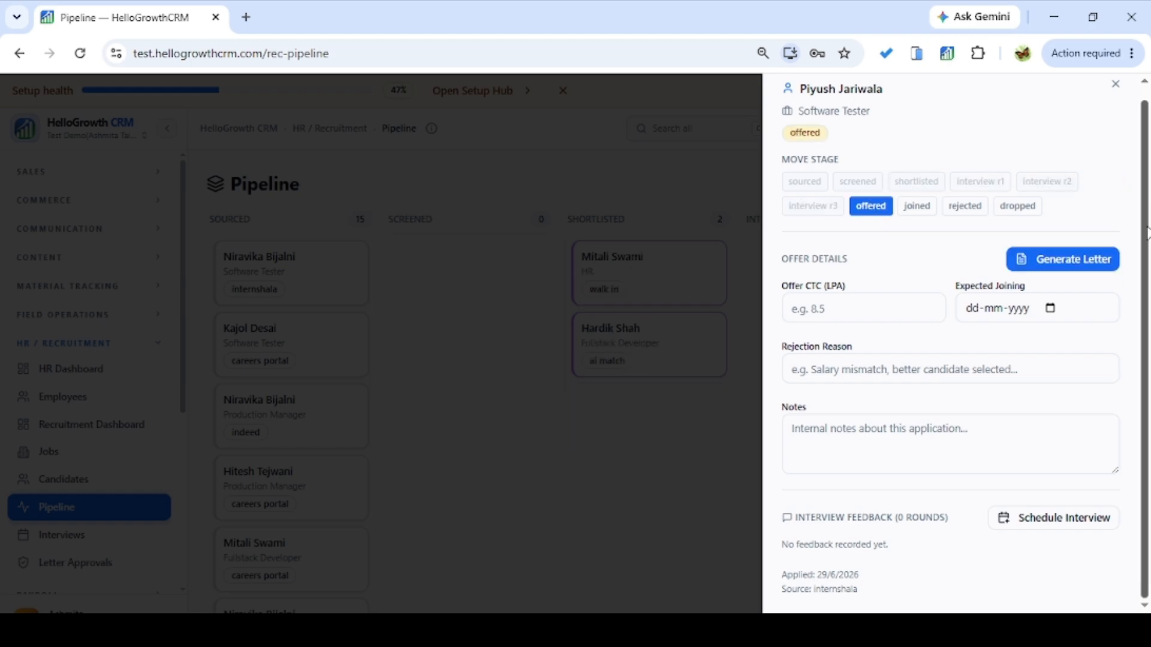
Start a new letter as an Appointment Letter using the built-in template.
{"action": "left_click", "coordinate": [1054, 266]}
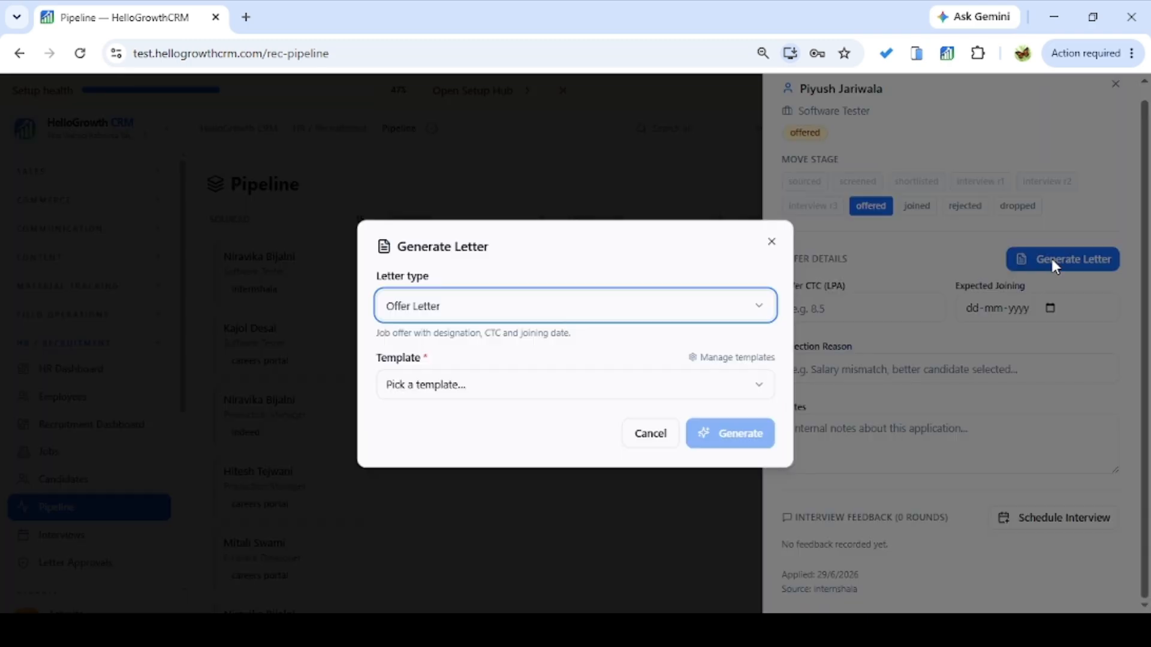
{"action": "left_click", "coordinate": [591, 313]}
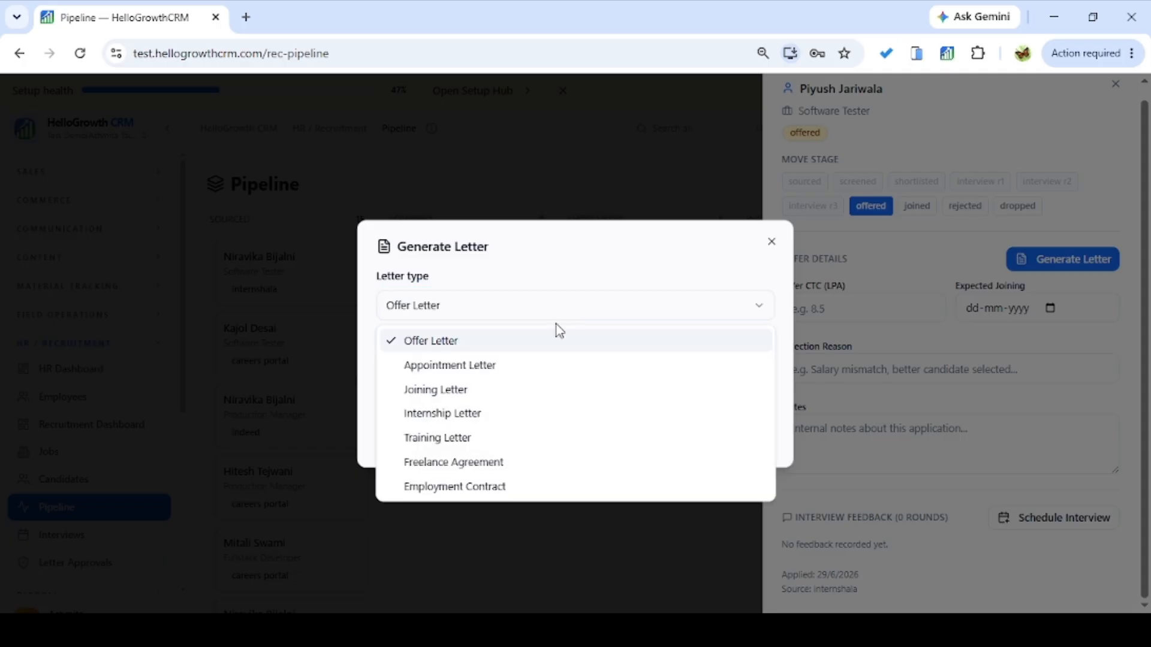
{"action": "left_click", "coordinate": [489, 368]}
{"action": "left_click", "coordinate": [500, 394]}
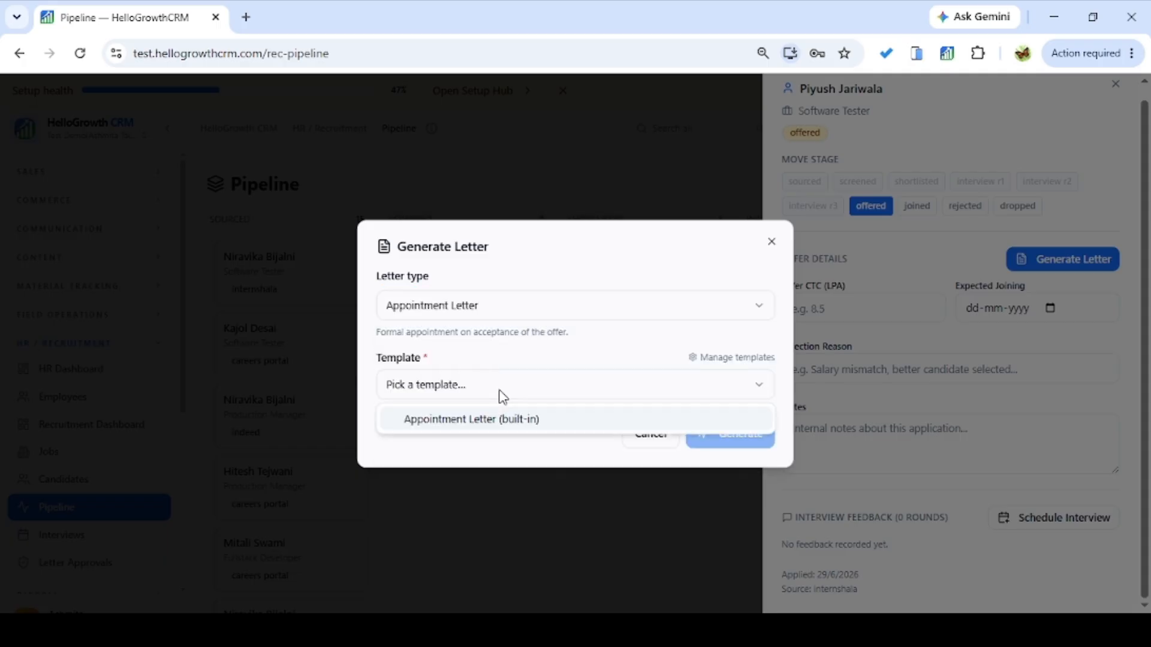
{"action": "left_click", "coordinate": [491, 425]}
Fill in the reporting manager and 6-month probation, then generate the appointment letter.
{"action": "left_click", "coordinate": [486, 361]}
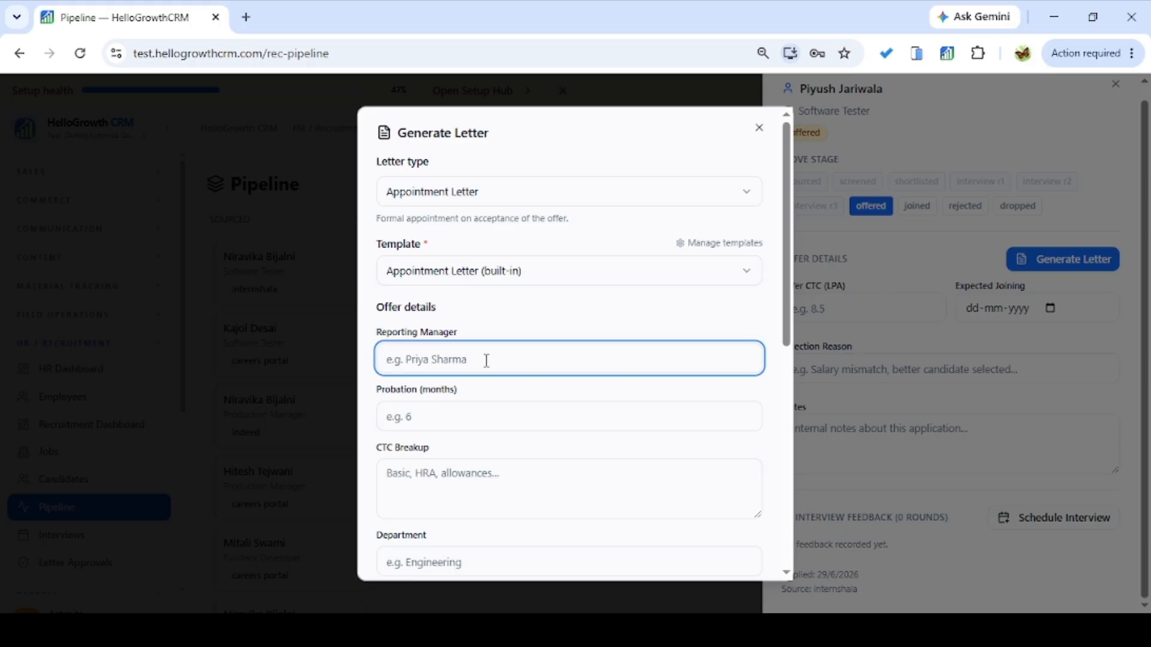
{"action": "key", "text": "Tab"}
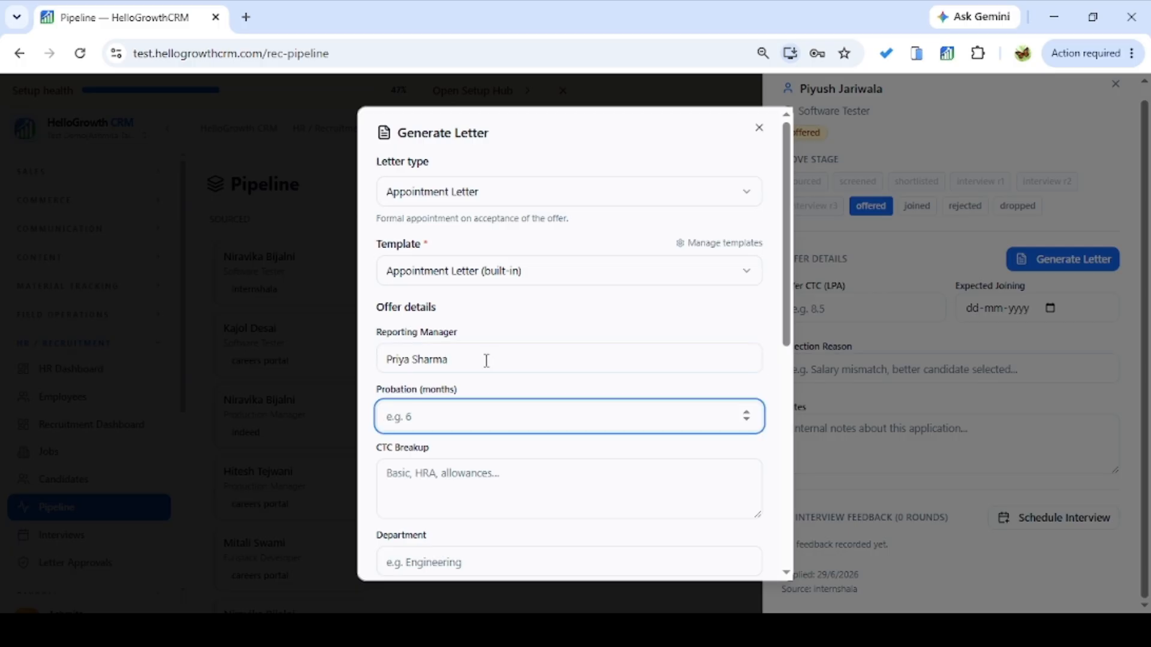
{"action": "type", "text": "6"}
{"action": "key", "text": "Tab"}
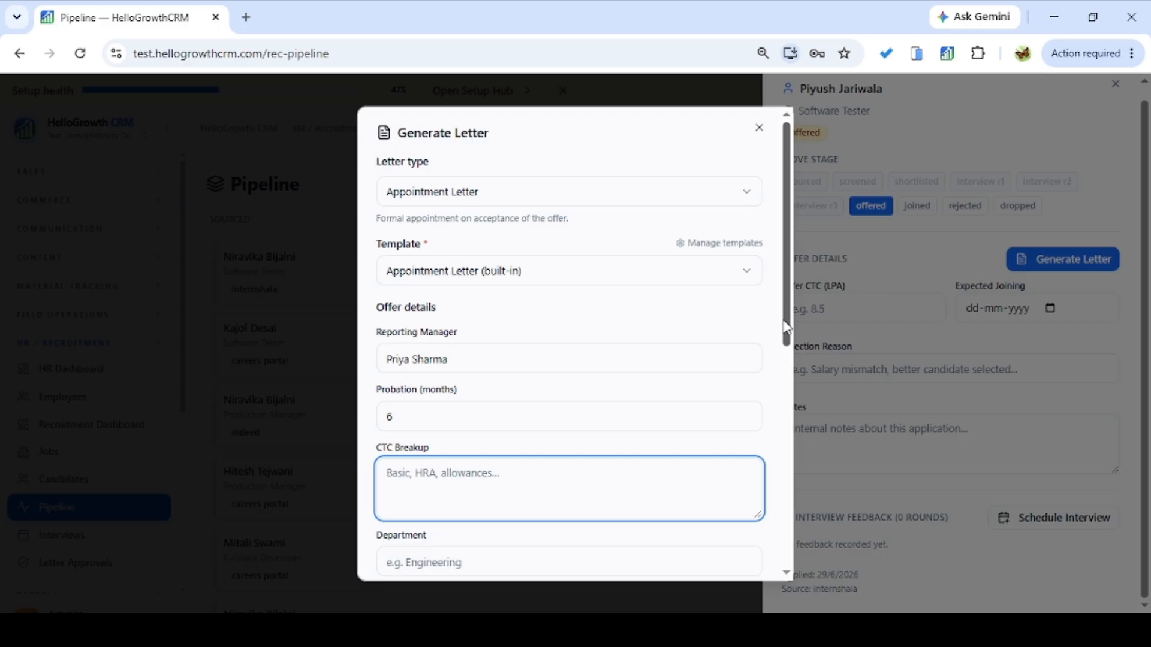
{"action": "left_click_drag", "start_coordinate": [777, 320], "coordinate": [742, 563]}
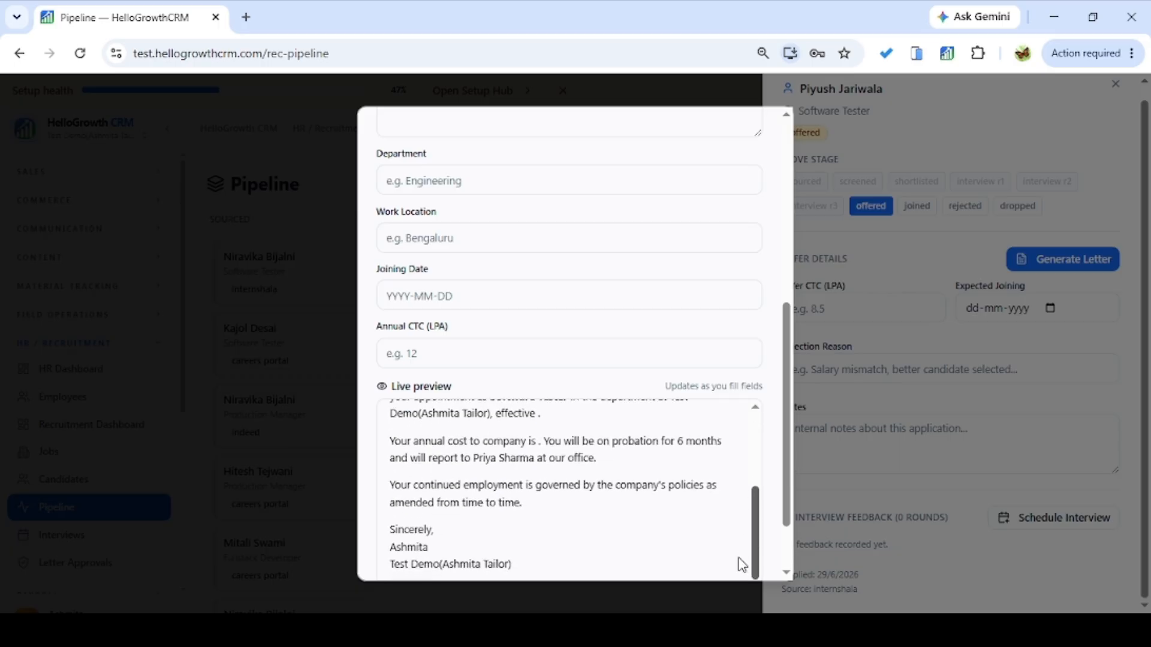
{"action": "left_click_drag", "start_coordinate": [788, 496], "coordinate": [779, 584]}
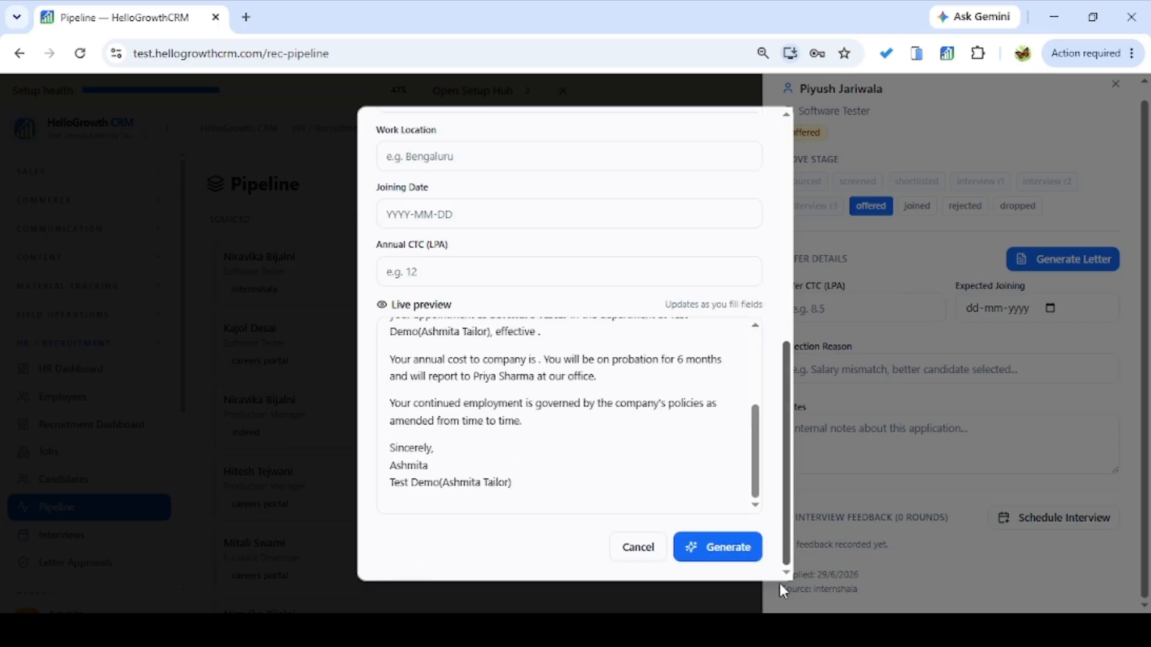
{"action": "left_click", "coordinate": [745, 562]}
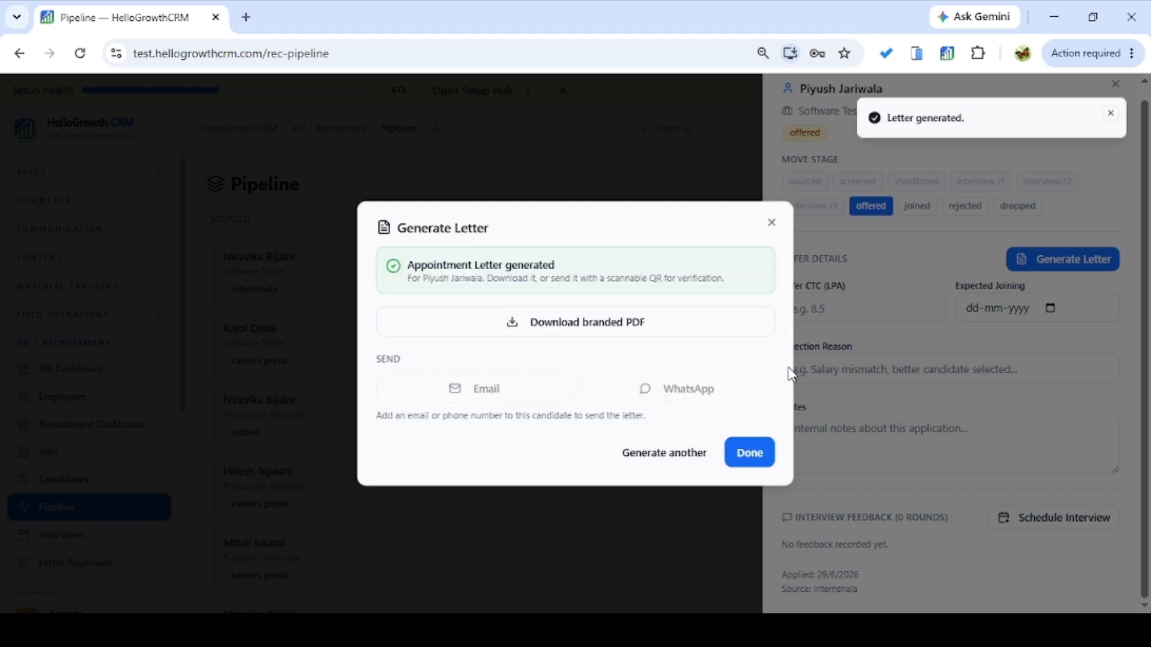
{"action": "left_click", "coordinate": [750, 457]}
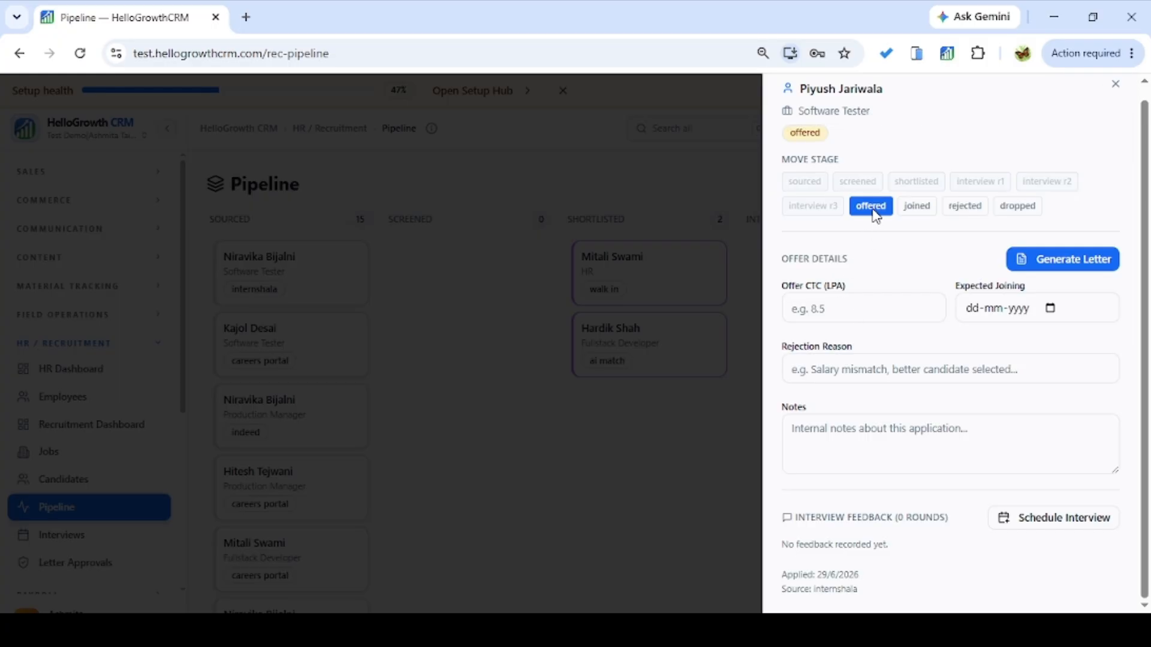
Close the candidate panel, confirm them in the Offered column, and bring up the Interviews page with the Software Tester interview on Tue 30 Jun, 10:00 am.
{"action": "left_click", "coordinate": [1116, 84]}
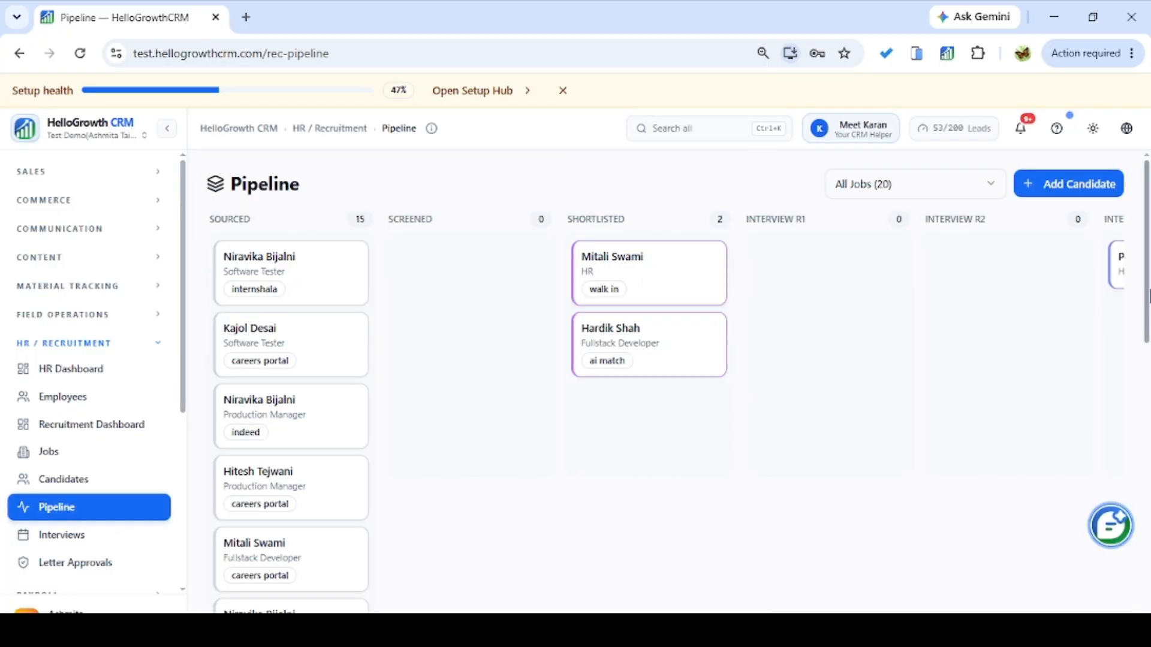
{"action": "scroll", "coordinate": [1148, 294], "scroll_direction": "down", "scroll_amount": 12}
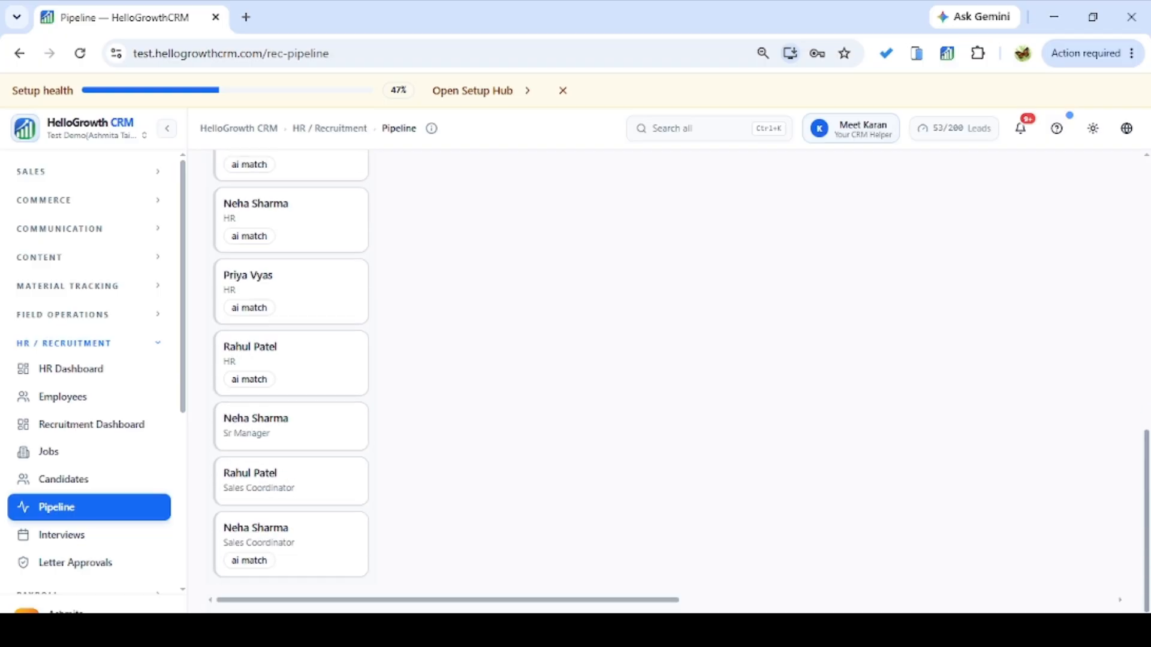
{"action": "left_click_drag", "start_coordinate": [665, 601], "coordinate": [1133, 252]}
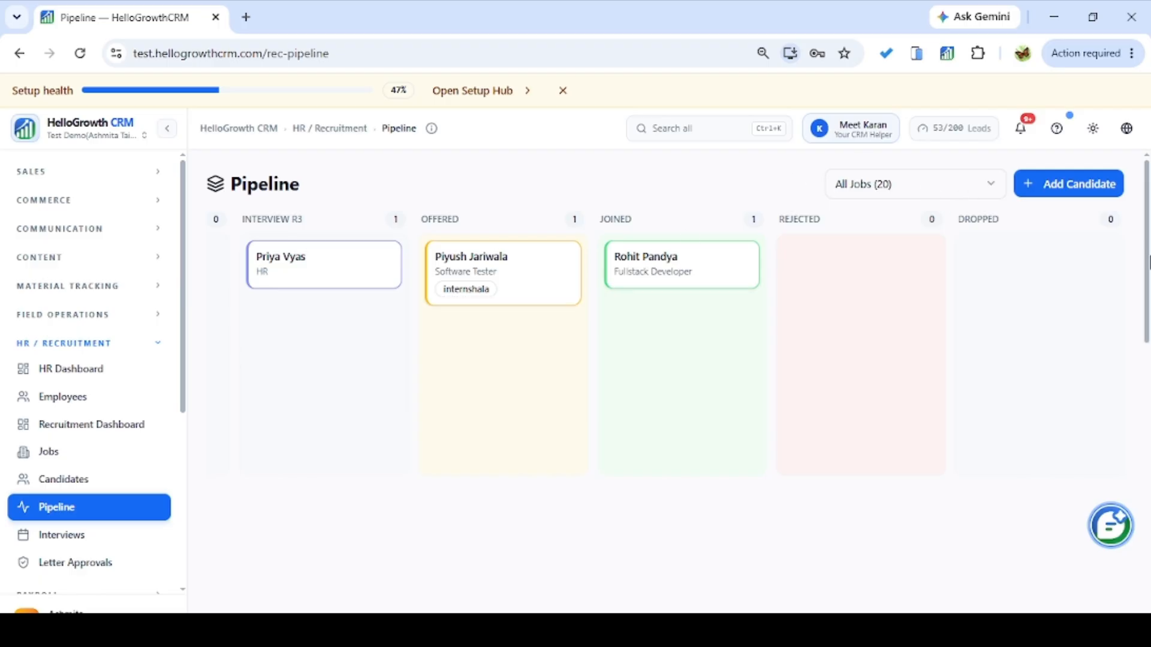
{"action": "mouse_move", "coordinate": [1147, 266]}
{"action": "left_mouse_down"}
{"action": "mouse_move", "coordinate": [1147, 292]}
{"action": "mouse_move", "coordinate": [1148, 262]}
{"action": "left_mouse_up"}
{"action": "left_click_drag", "start_coordinate": [1146, 256], "coordinate": [1112, 562]}
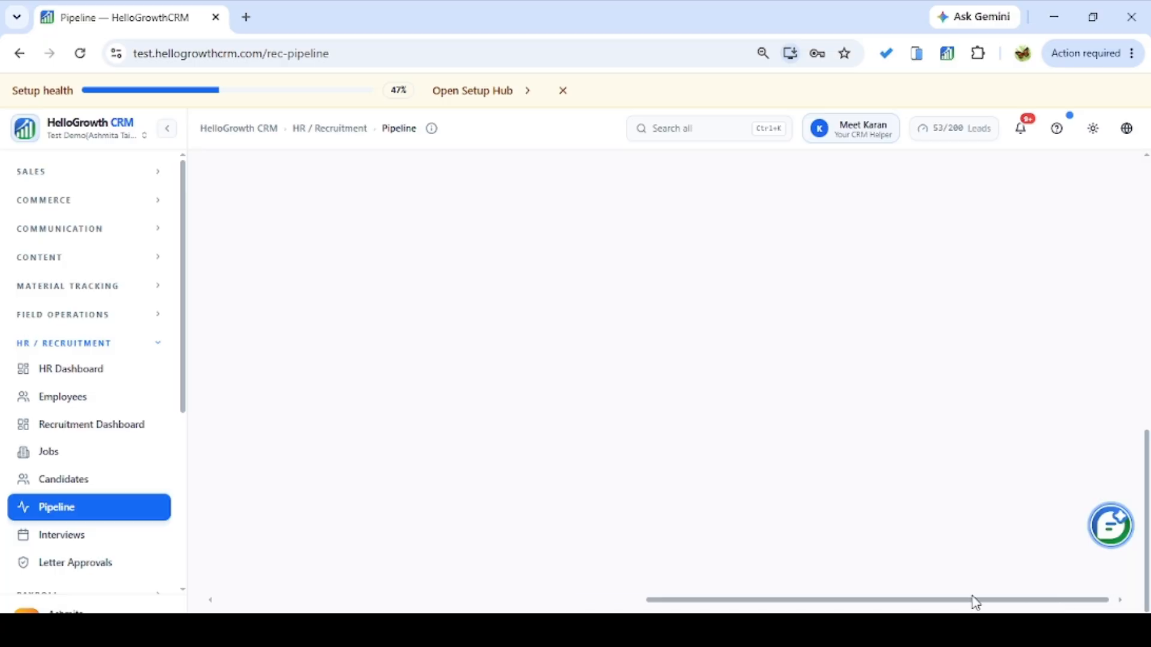
{"action": "left_click_drag", "start_coordinate": [973, 601], "coordinate": [477, 600]}
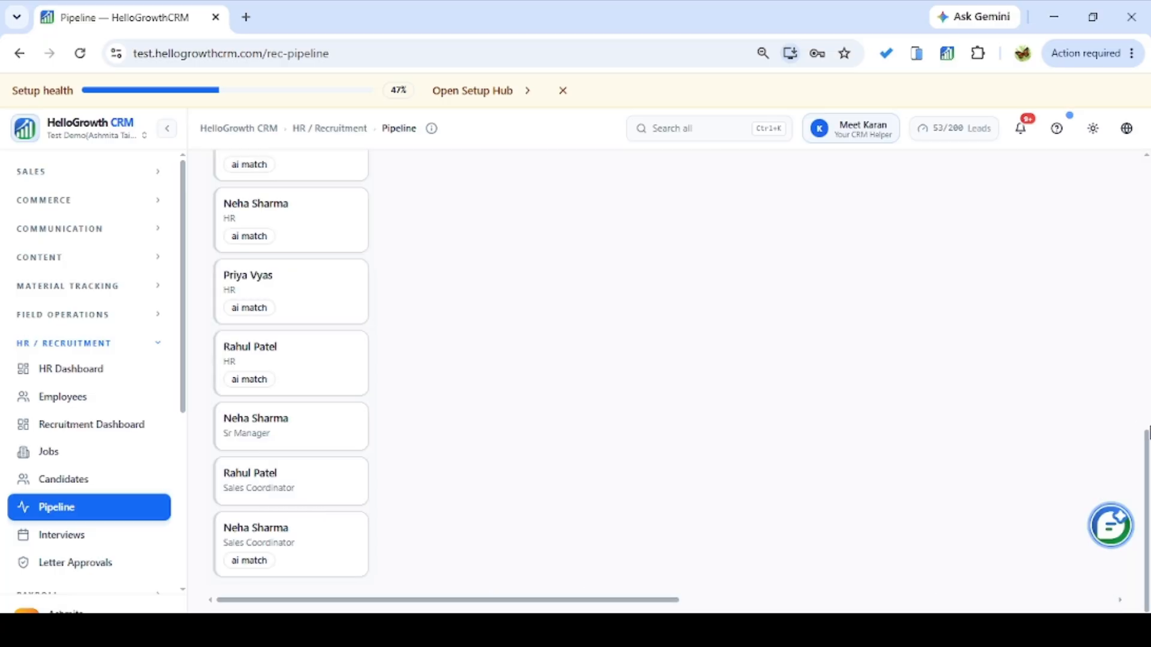
{"action": "left_click_drag", "start_coordinate": [1147, 432], "coordinate": [1131, 103]}
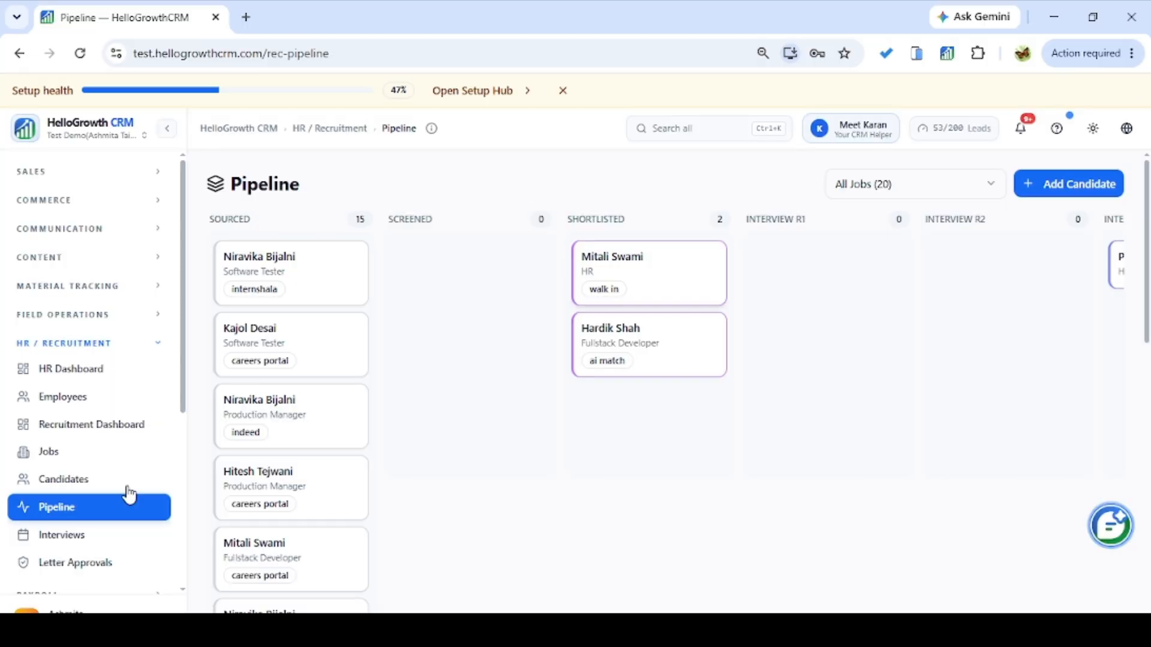
{"action": "left_click", "coordinate": [78, 537]}
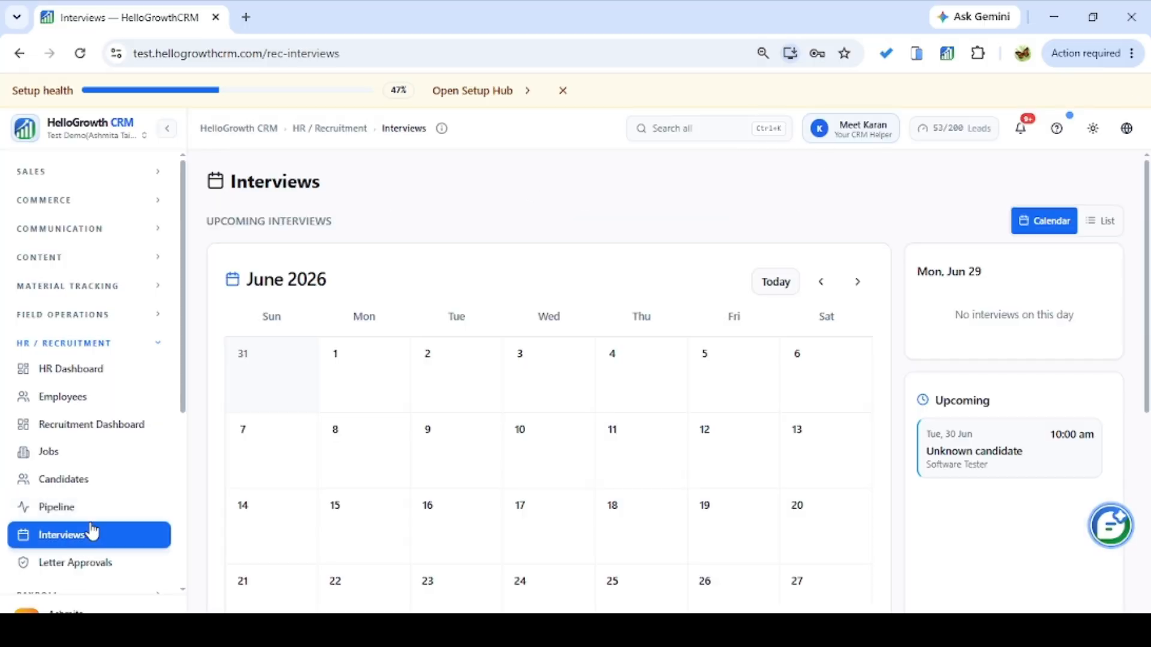
Review the Interviews candidate table, then open Letter Approvals showing 3 pending letters and the approved offer letter.
{"action": "scroll", "coordinate": [1148, 347], "scroll_direction": "down", "scroll_amount": 1}
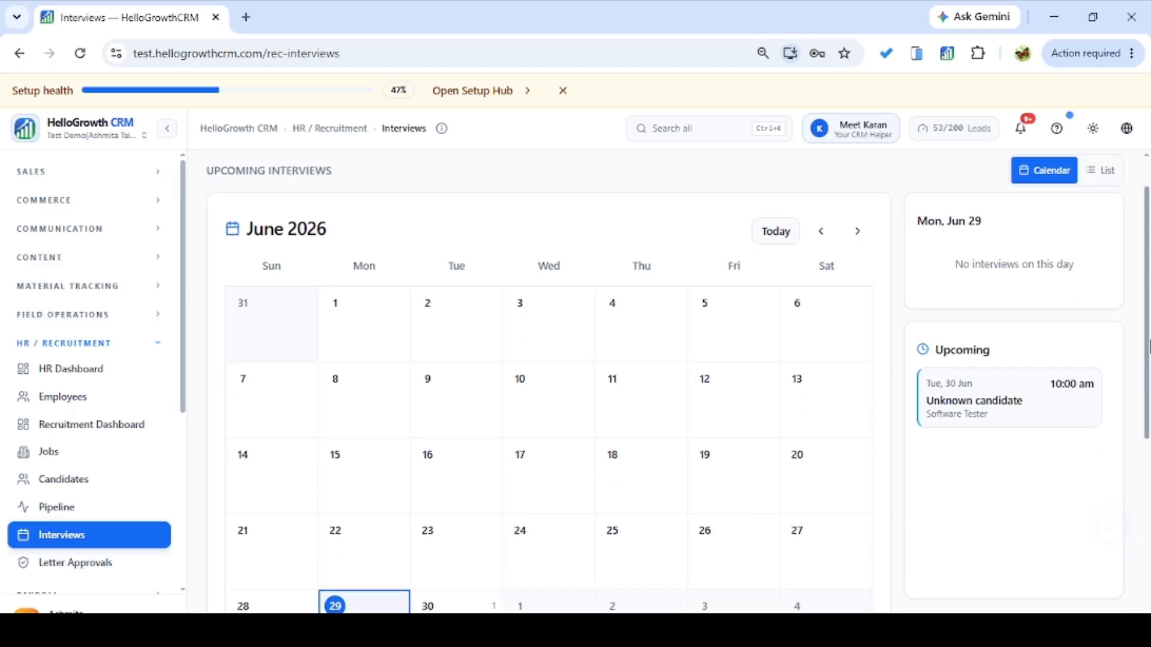
{"action": "left_click_drag", "start_coordinate": [1148, 347], "coordinate": [1146, 416]}
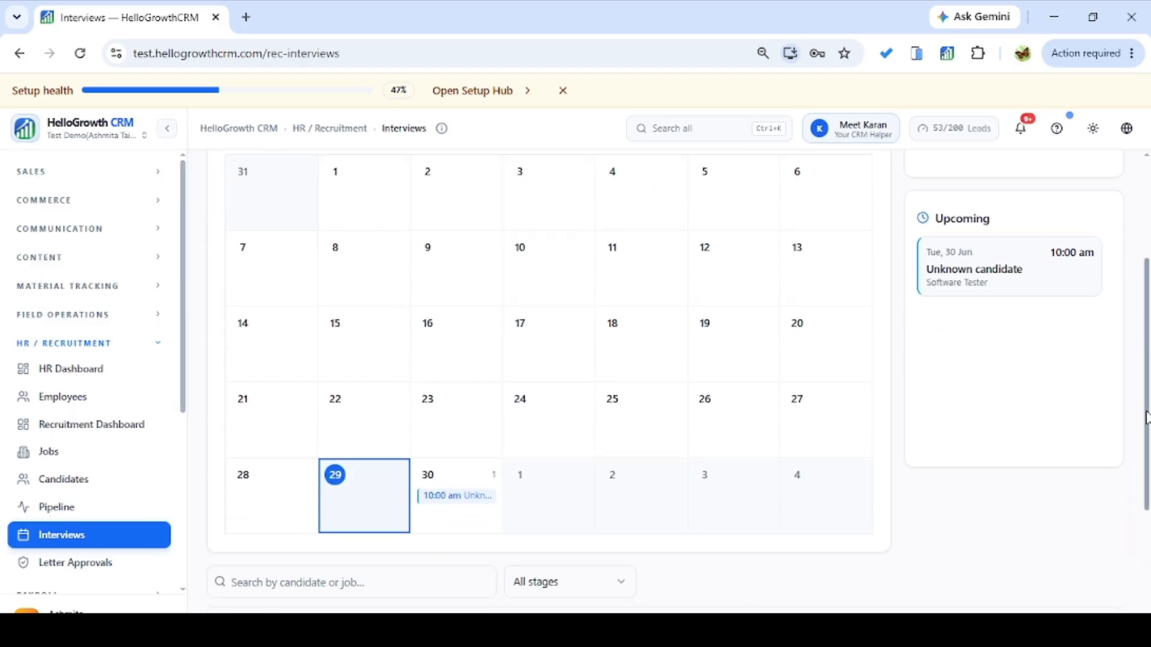
{"action": "scroll", "coordinate": [1146, 418], "scroll_direction": "down", "scroll_amount": 2}
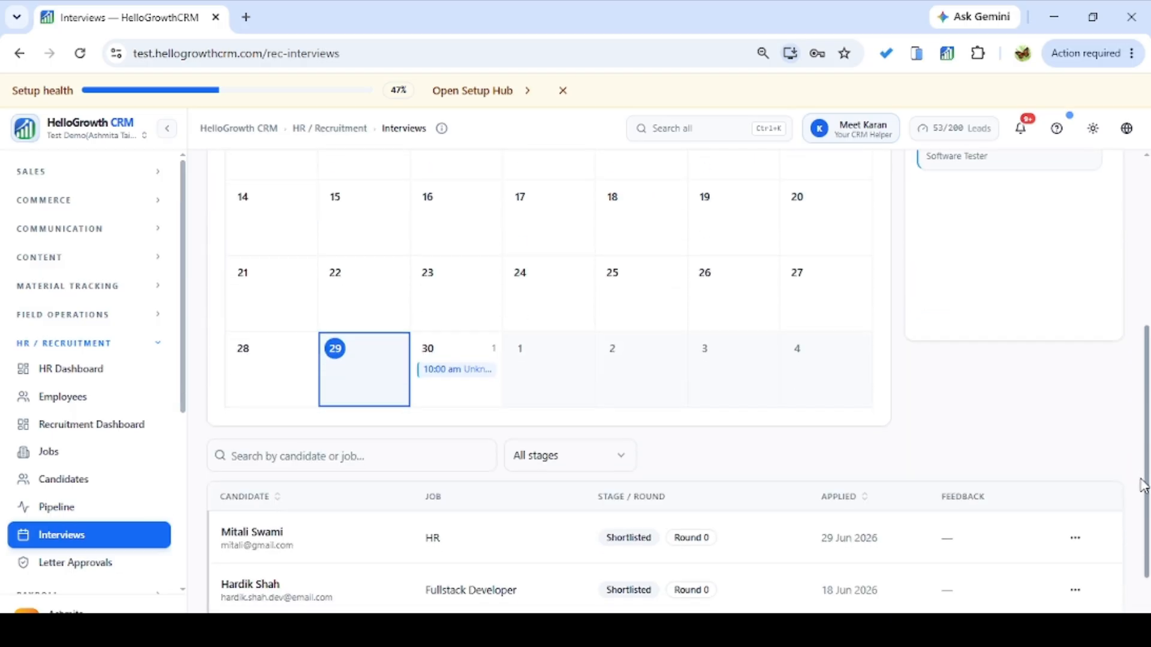
{"action": "left_click", "coordinate": [109, 568]}
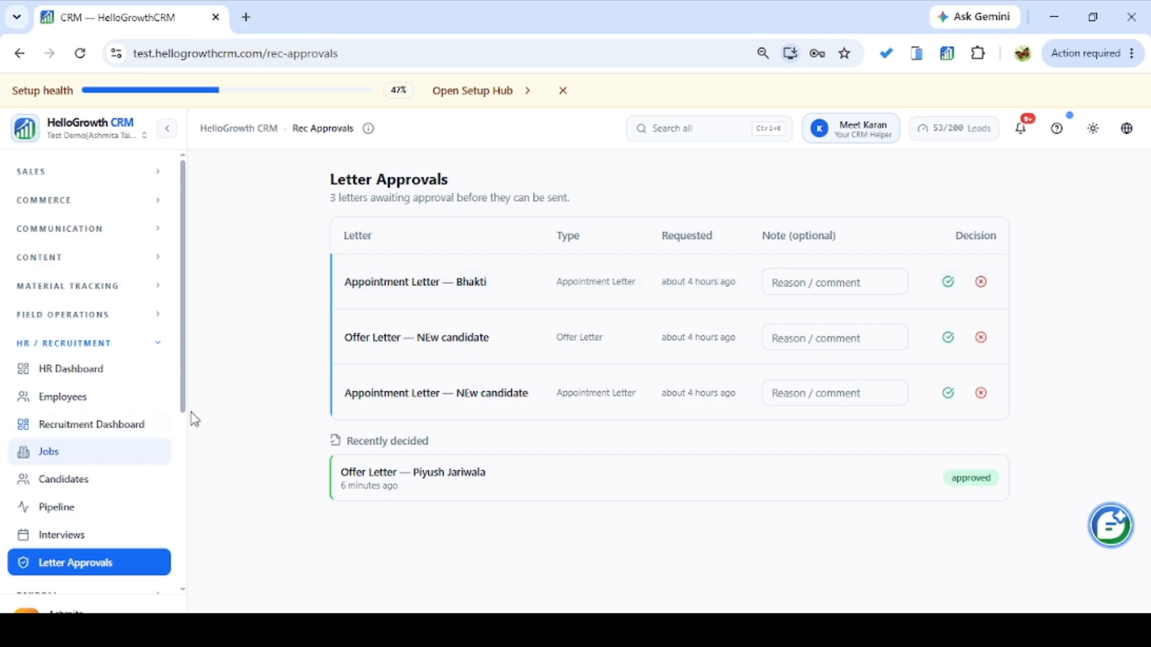
{"action": "scroll", "coordinate": [185, 417], "scroll_direction": "down", "scroll_amount": 1}
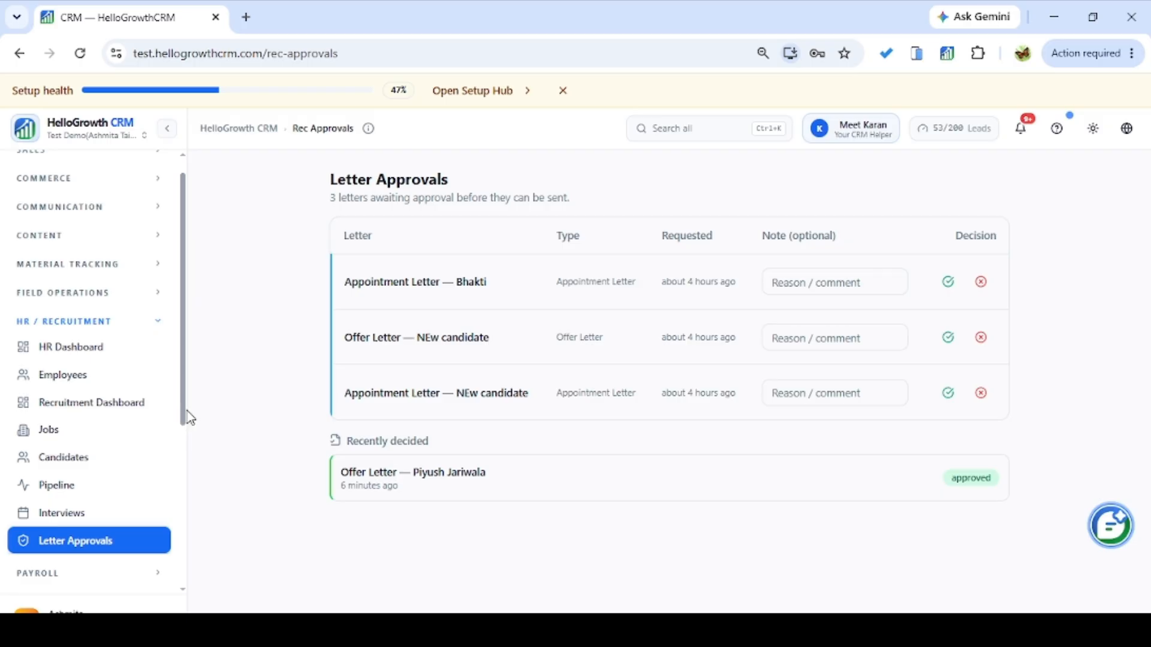
{"action": "left_click_drag", "start_coordinate": [349, 472], "coordinate": [339, 513]}
{"action": "left_click", "coordinate": [339, 513]}
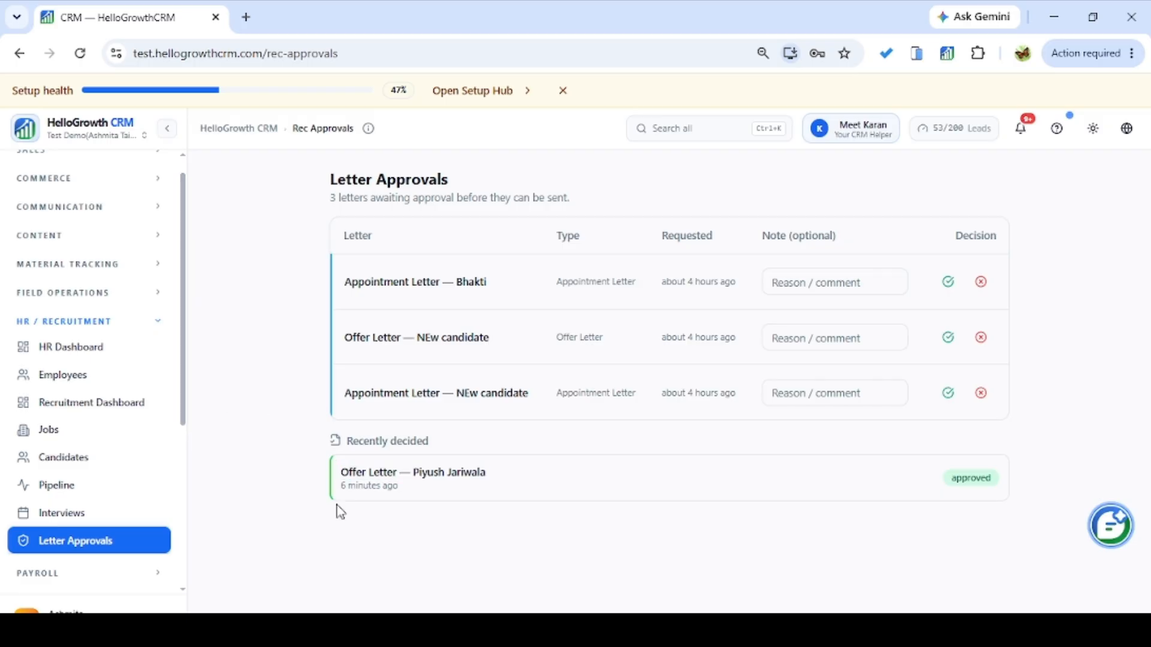